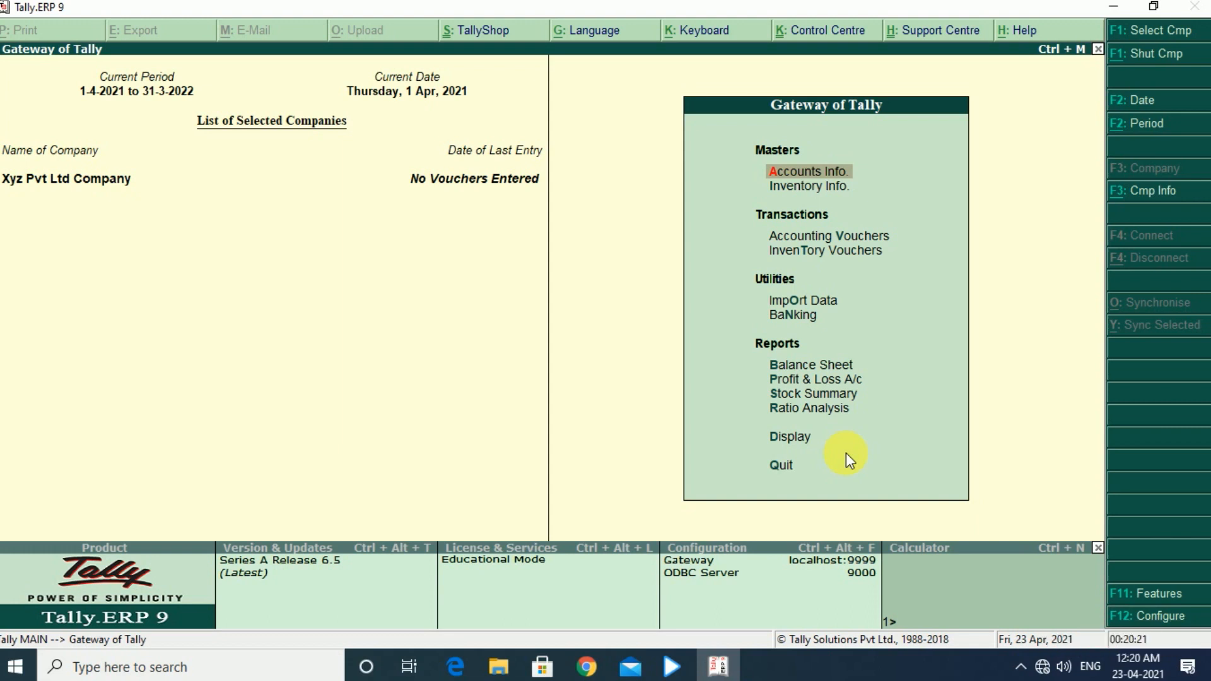
- Enable Maintain payroll in the company's accounting features
{"action": "key", "text": "F11"}
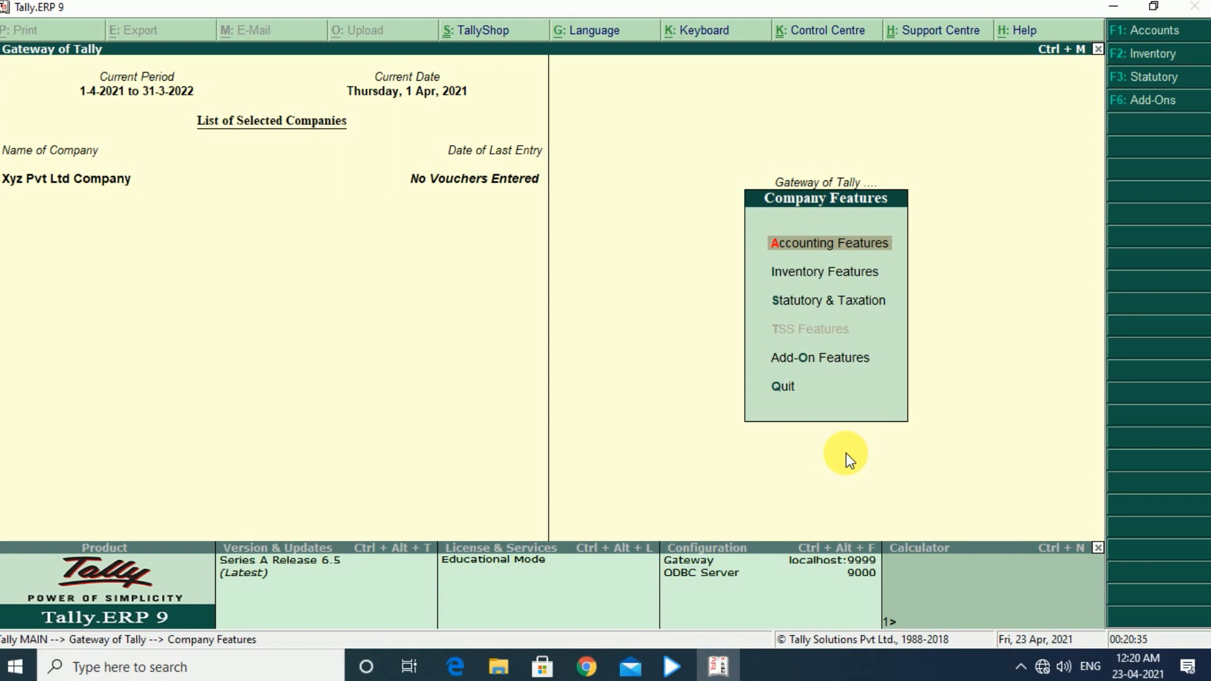
{"action": "key", "text": "Return"}
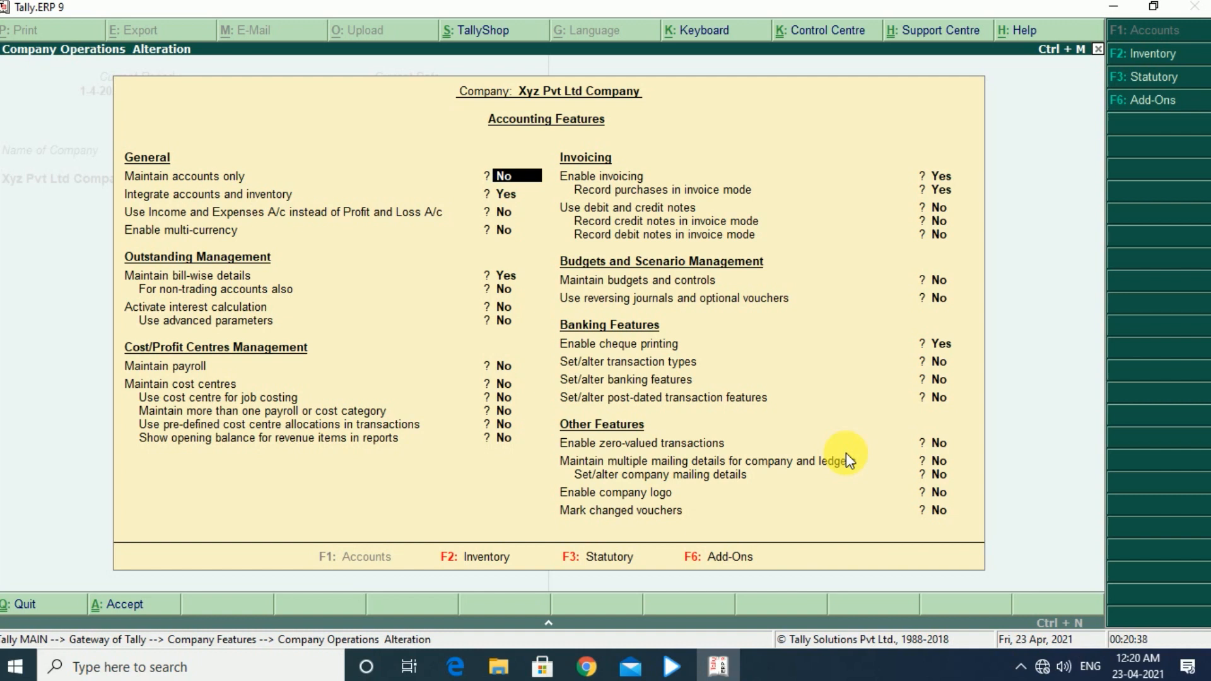
{"action": "key", "text": "Down"}
{"action": "key", "text": "Down"}
{"action": "key", "text": "Down"}
{"action": "key", "text": "Down"}
{"action": "key", "text": "Down"}
{"action": "key", "text": "Down"}
{"action": "key", "text": "Down"}
{"action": "key", "text": "Down"}
{"action": "key", "text": "Down"}
{"action": "key", "text": "Up"}
{"action": "type", "text": "y"}
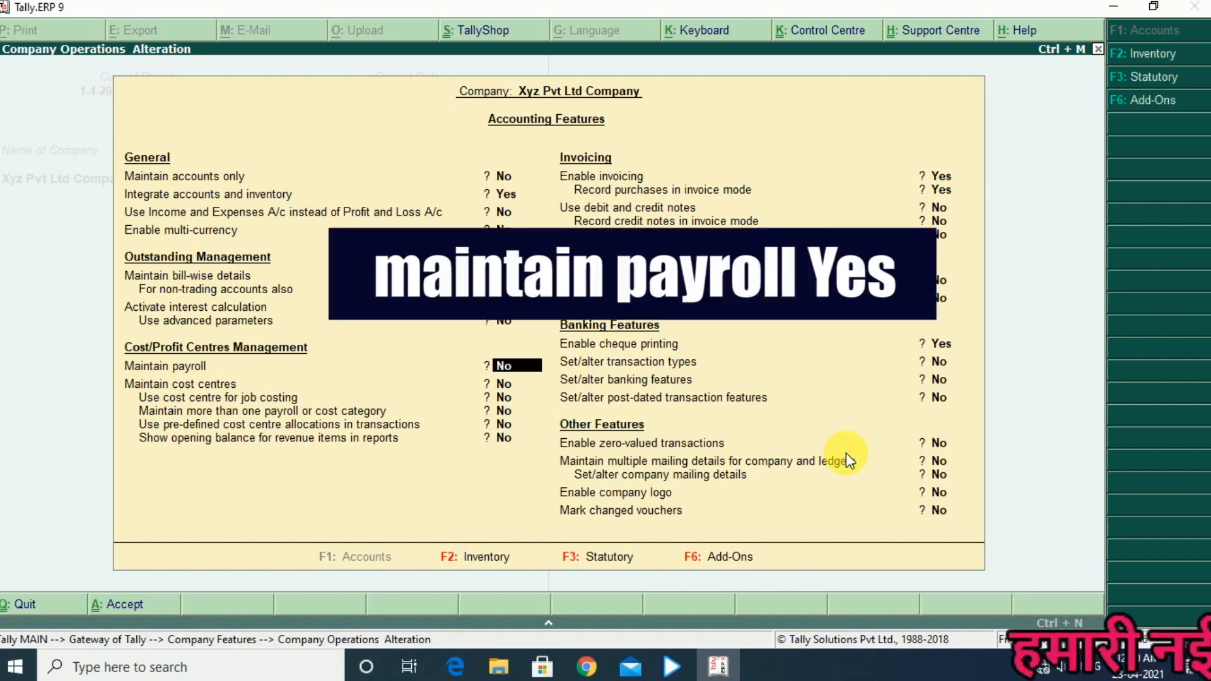
{"action": "key", "text": "Return"}
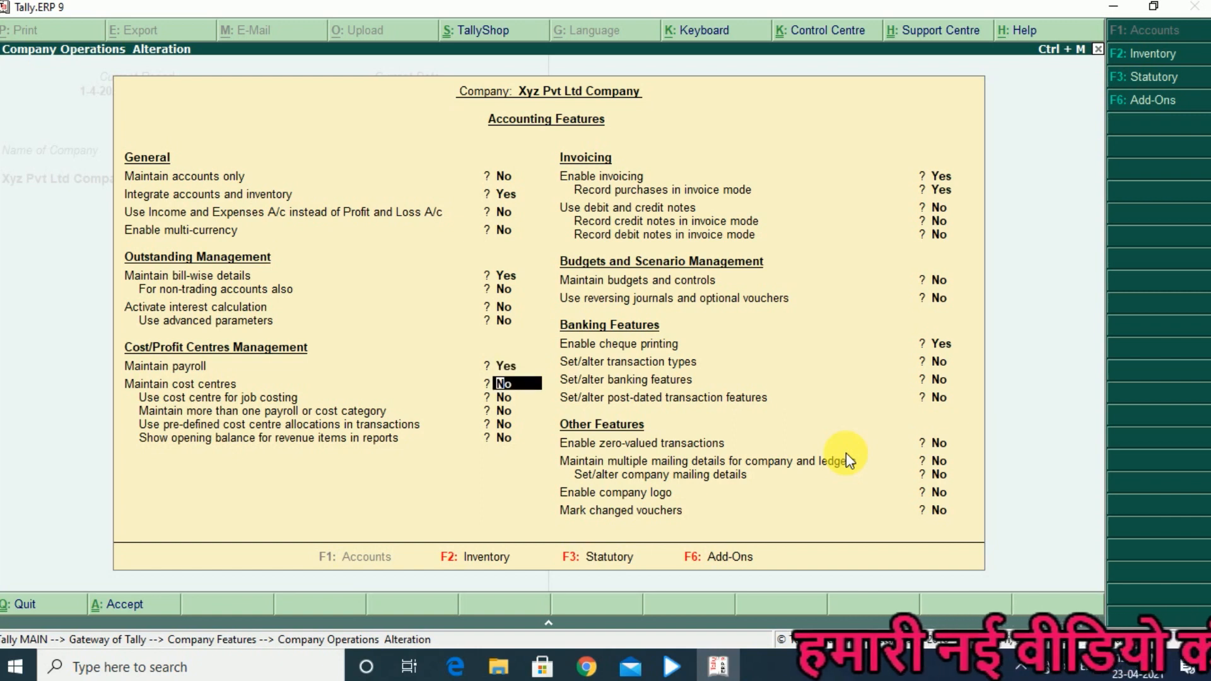
- Enable more than one payroll or cost category, accept the accounting features and return to the Gateway of Tally
{"action": "key", "text": "Return"}
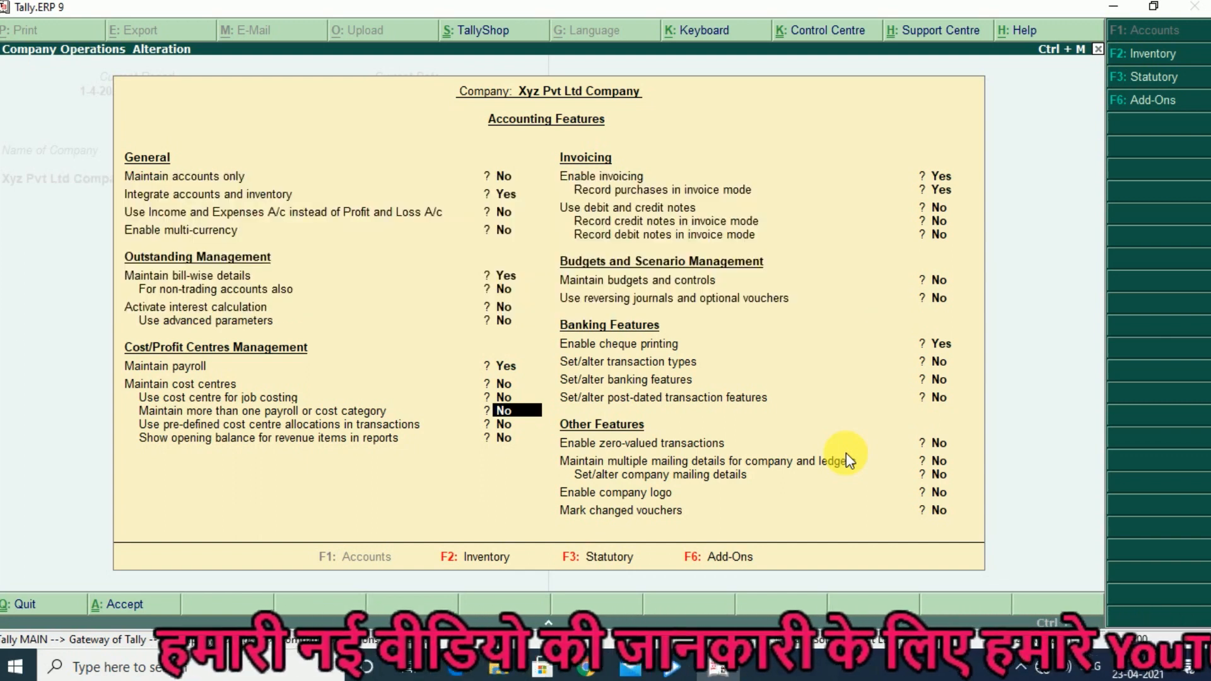
{"action": "type", "text": "y"}
{"action": "key", "text": "Return"}
{"action": "key", "text": "Return"}
{"action": "key", "text": "Return"}
{"action": "key", "text": "Return"}
{"action": "key", "text": "Return"}
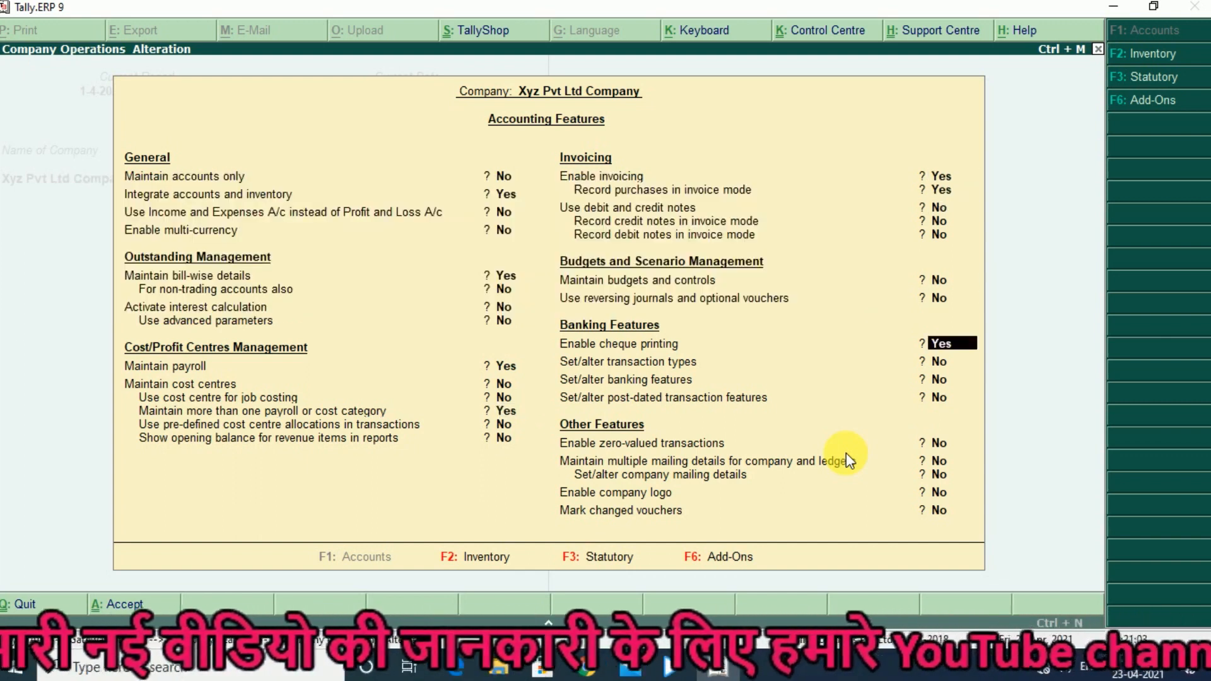
{"action": "key", "text": "Return"}
{"action": "key", "text": "Return"}
{"action": "key", "text": "Return"}
{"action": "key", "text": "Return"}
{"action": "key", "text": "Return"}
{"action": "key", "text": "Return"}
{"action": "key", "text": "Return"}
{"action": "key", "text": "Return"}
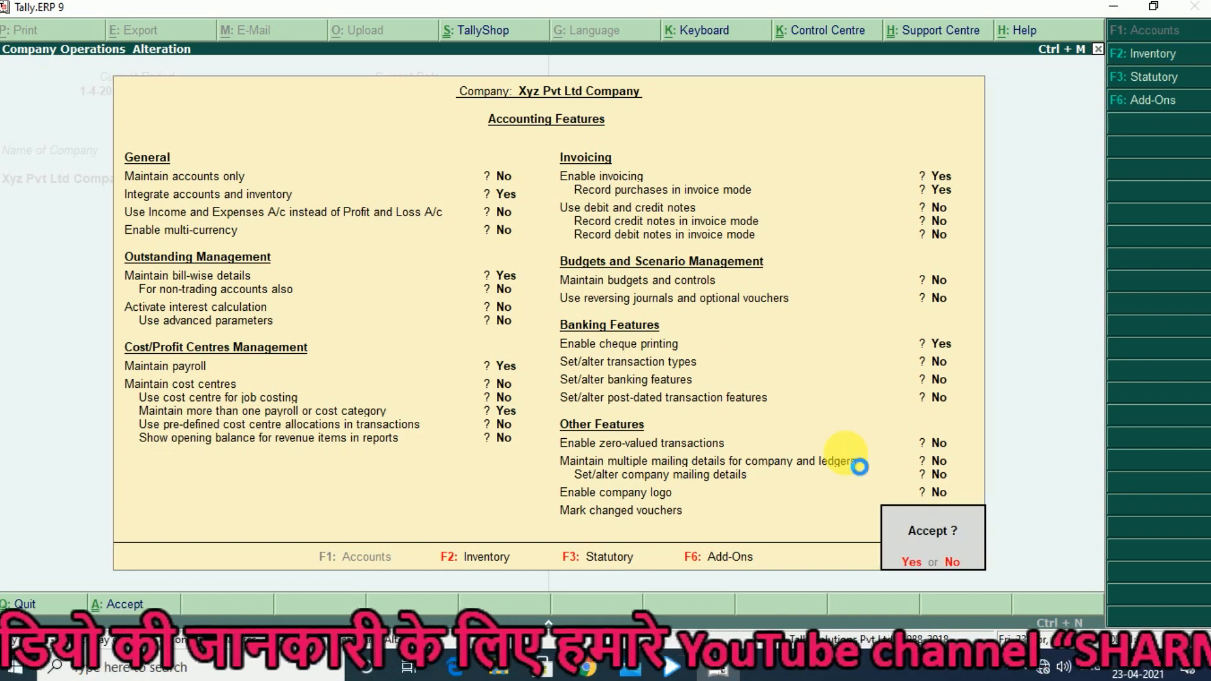
{"action": "key", "text": "Return"}
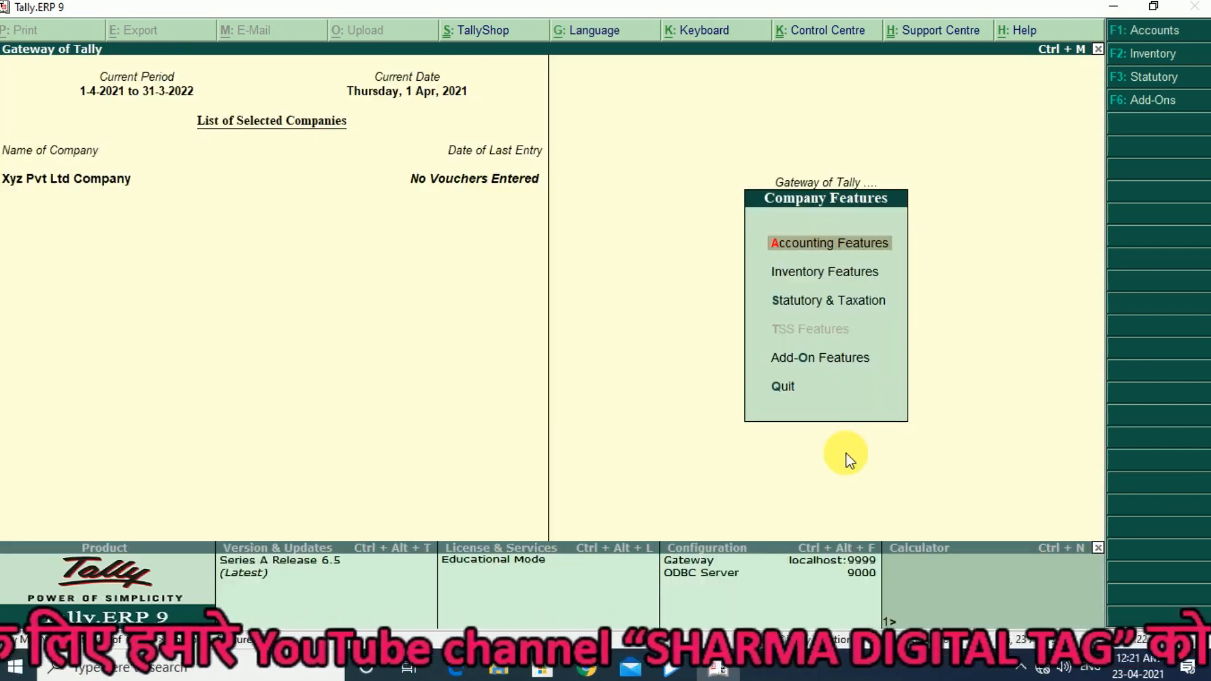
{"action": "key", "text": "Escape"}
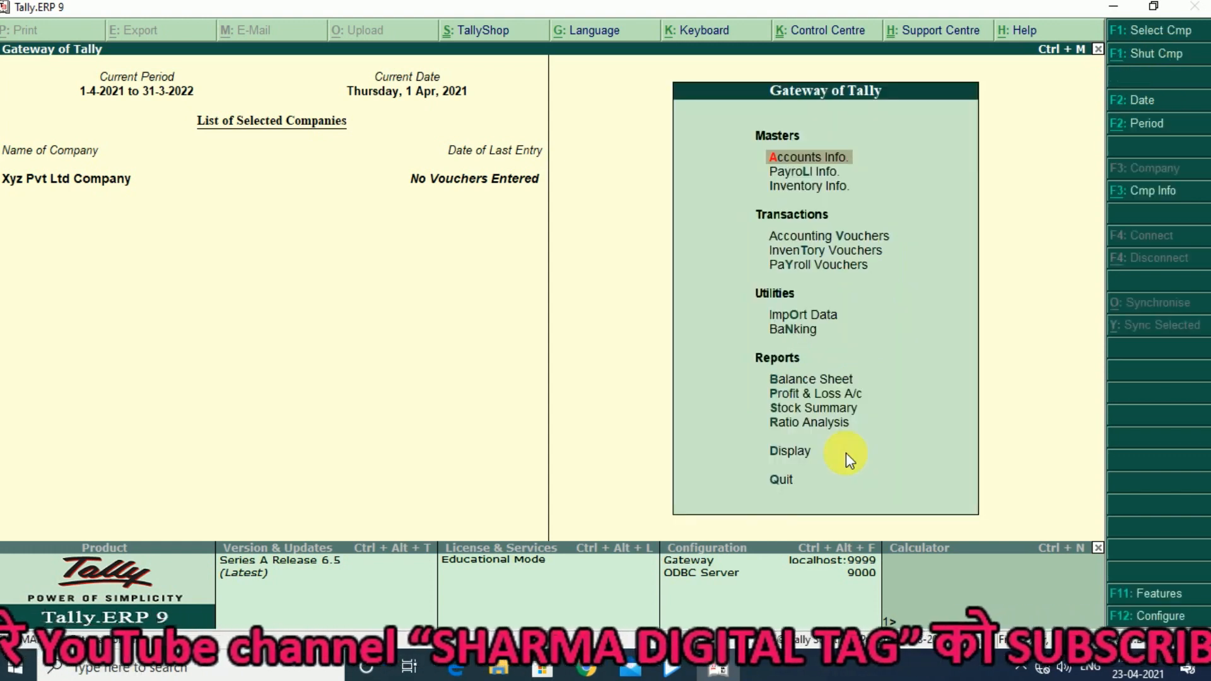
- Create a simple payroll work unit with symbol hrs, formal name Hours and 0 decimal places
{"action": "key", "text": "Down"}
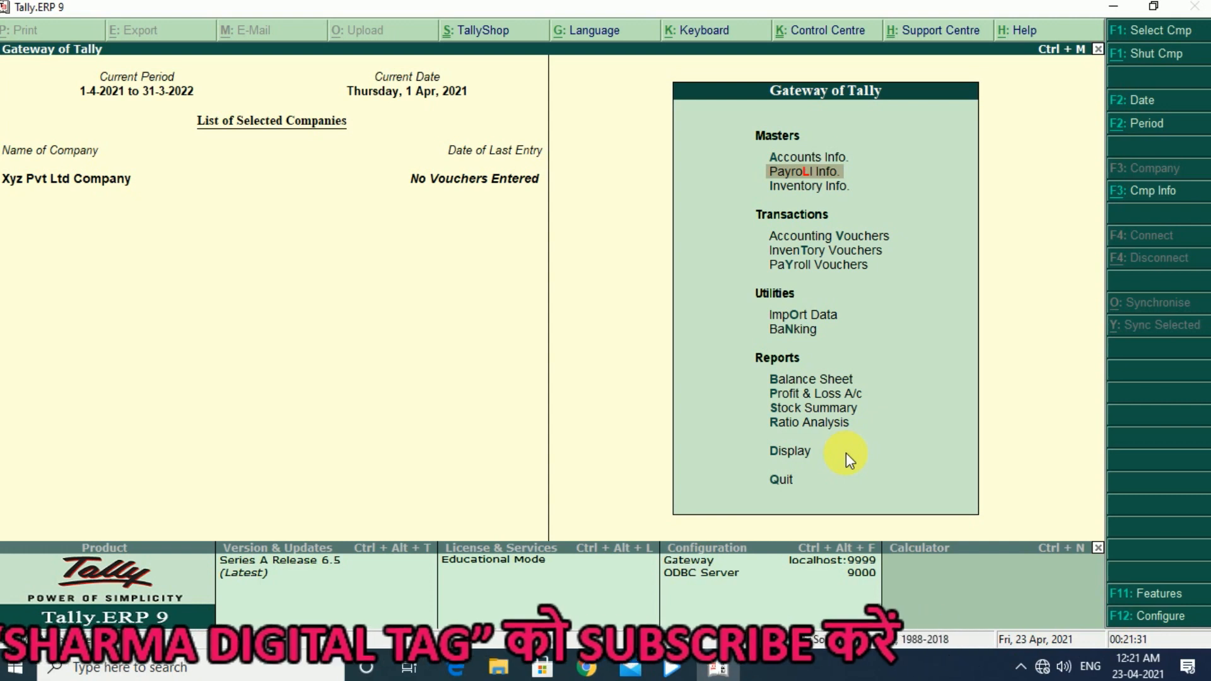
{"action": "key", "text": "Return"}
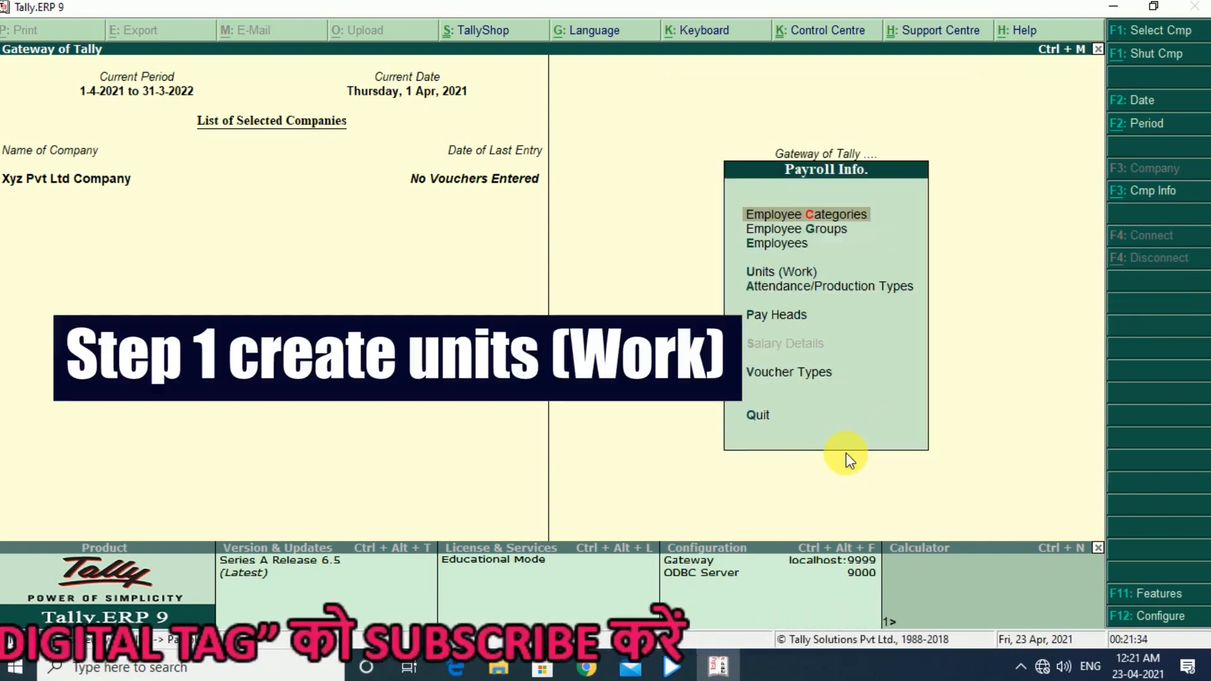
{"action": "key", "text": "Down"}
{"action": "key", "text": "Down"}
{"action": "key", "text": "Down"}
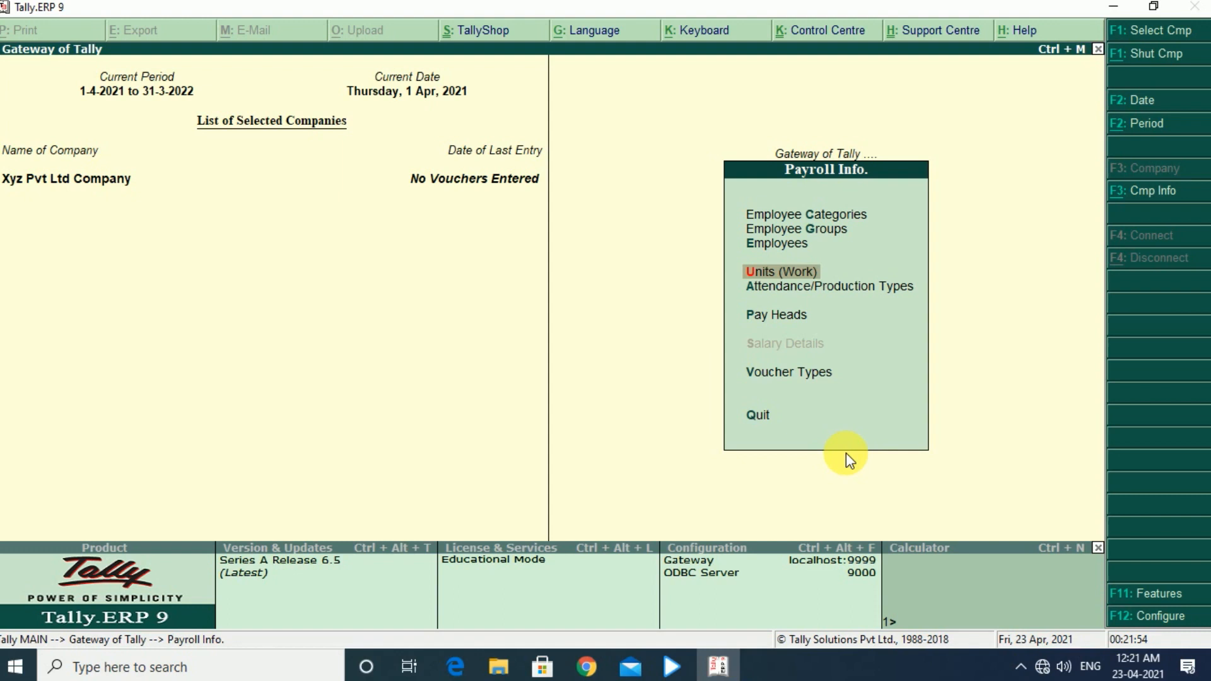
{"action": "key", "text": "Return"}
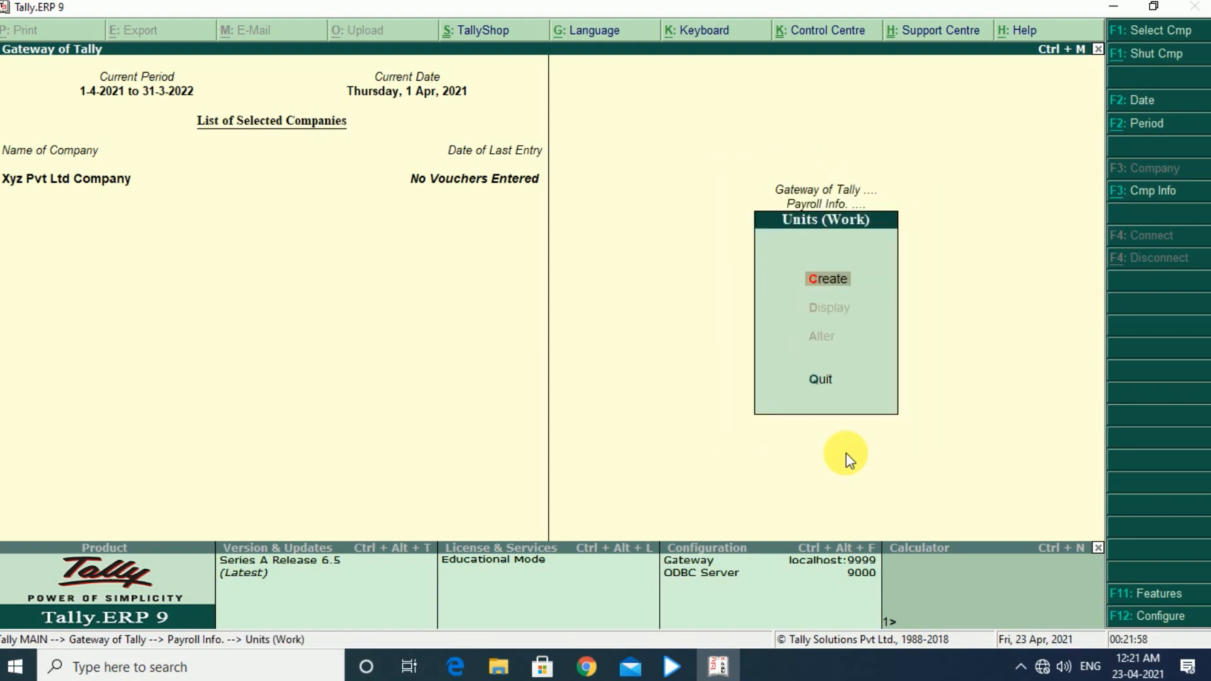
{"action": "key", "text": "Return"}
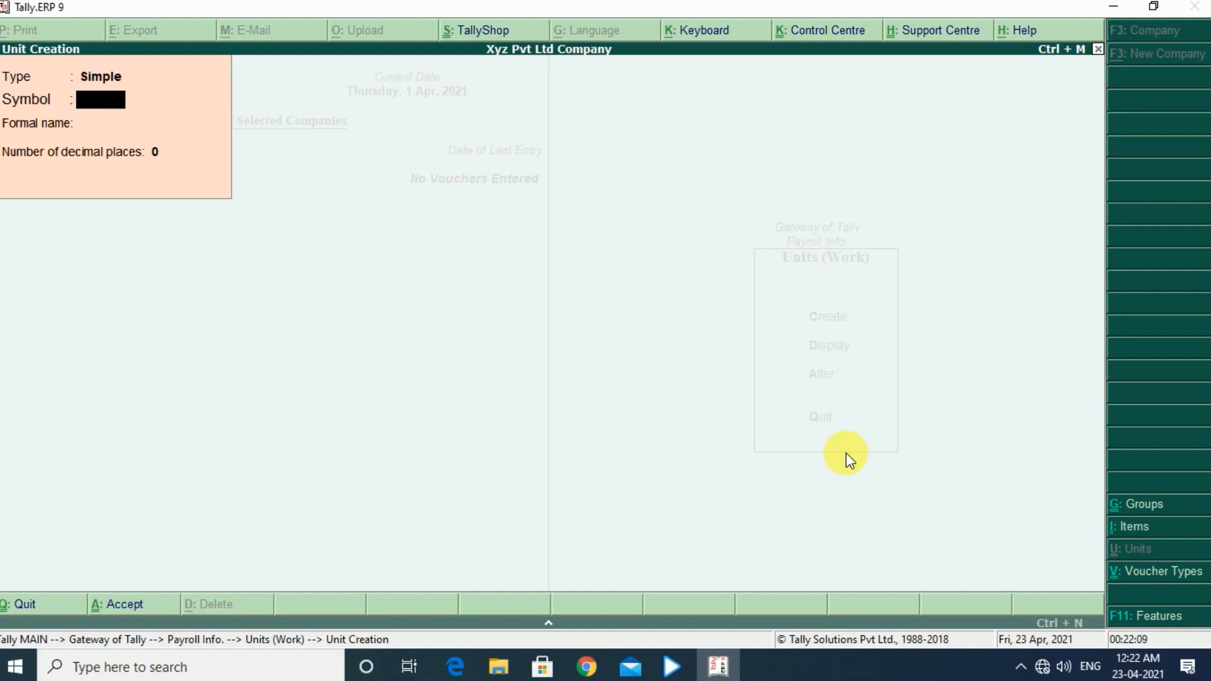
{"action": "type", "text": "hrs"}
{"action": "key", "text": "Return"}
{"action": "type", "text": "Hours"}
{"action": "key", "text": "Return"}
- Create a simple work unit with symbol min, formal name Minutes and 0 decimal places
{"action": "key", "text": "Return"}
{"action": "key", "text": "Return"}
{"action": "type", "text": "min"}
{"action": "key", "text": "Return"}
{"action": "type", "text": "Minutes"}
{"action": "key", "text": "Return"}
{"action": "key", "text": "Return"}
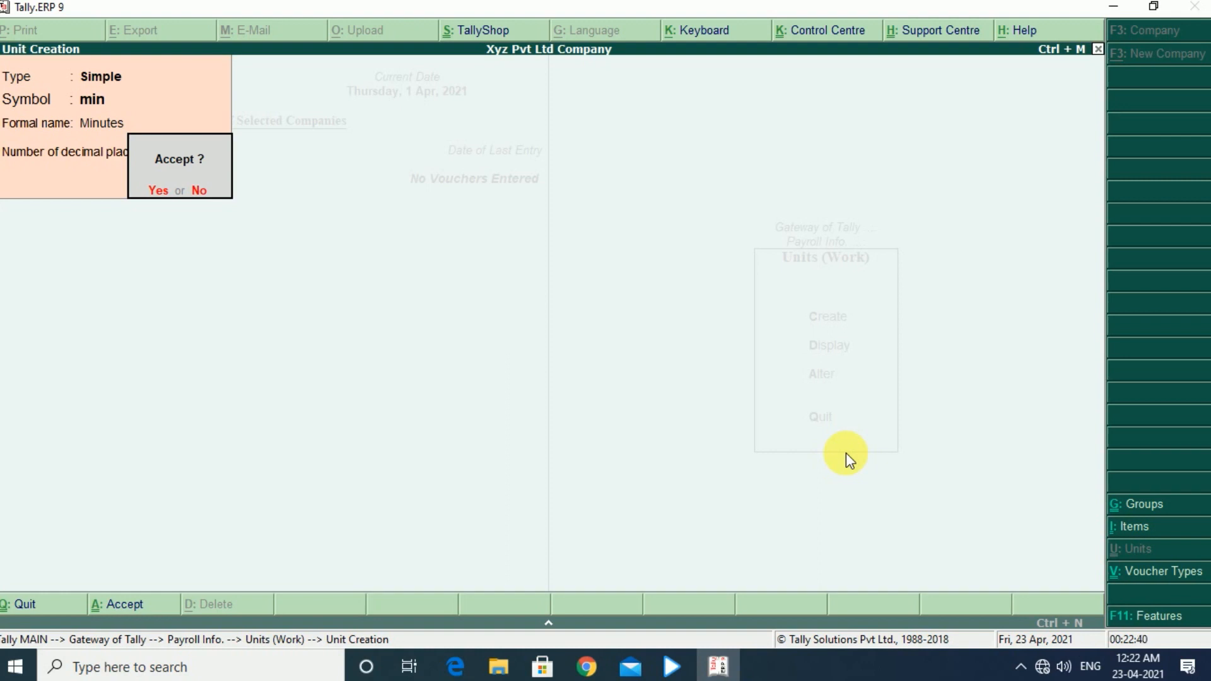
{"action": "key", "text": "Return"}
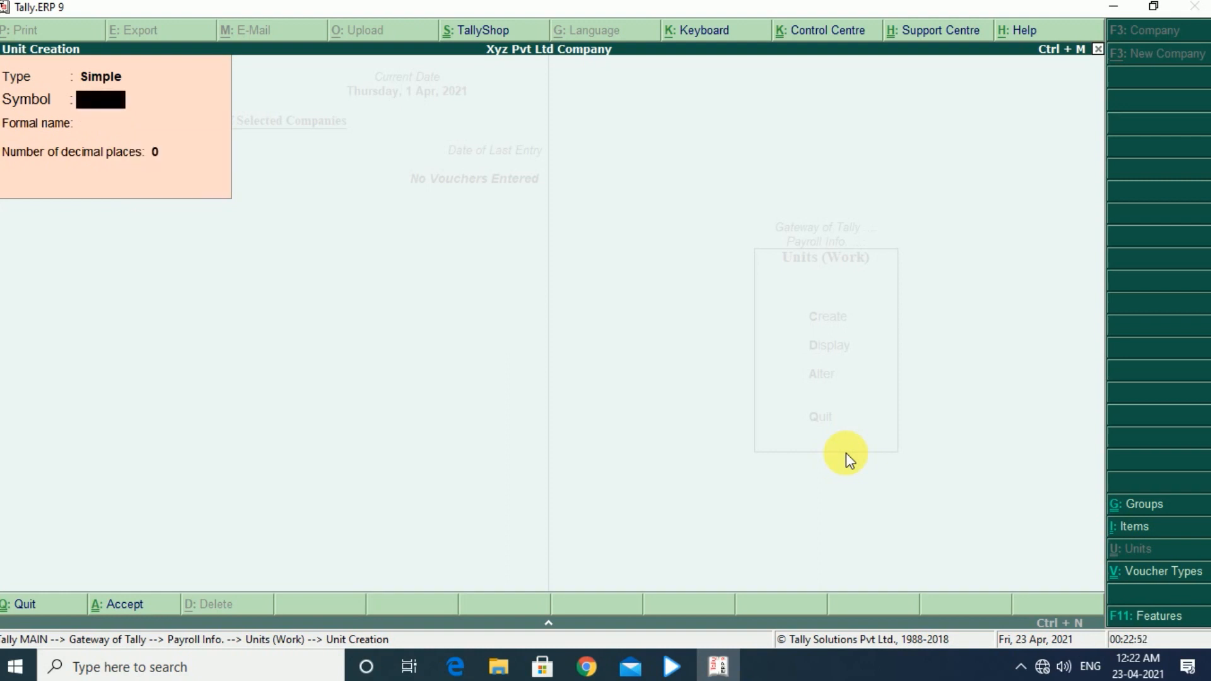
- Create a simple work unit with symbol pcs, formal name Pieces and 0 decimal places, and leave unit creation
{"action": "type", "text": "pcs"}
{"action": "key", "text": "Return"}
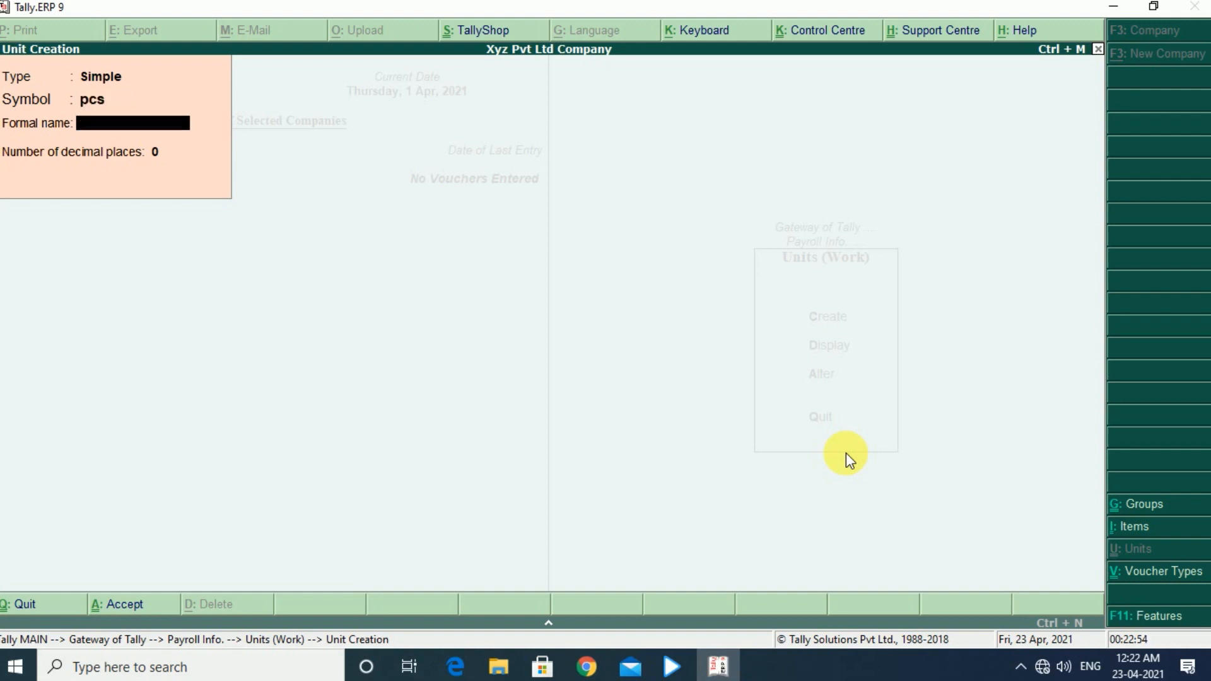
{"action": "type", "text": "Pieces"}
{"action": "key", "text": "Return"}
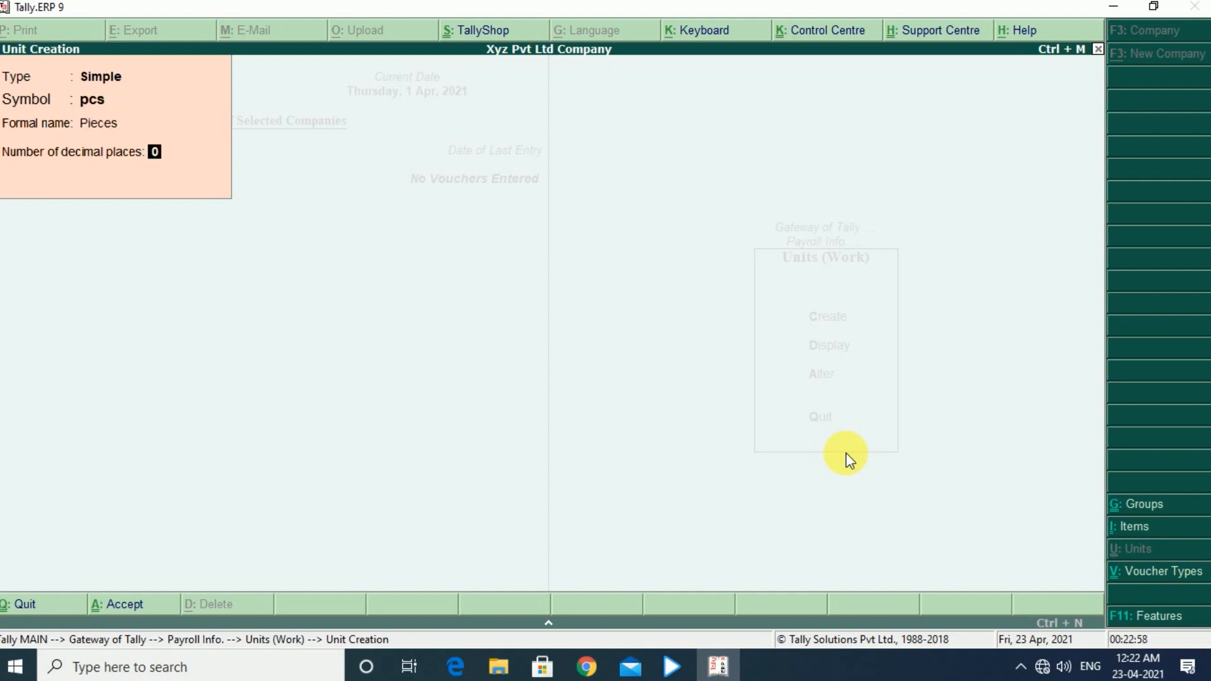
{"action": "key", "text": "Return"}
{"action": "key", "text": "Return"}
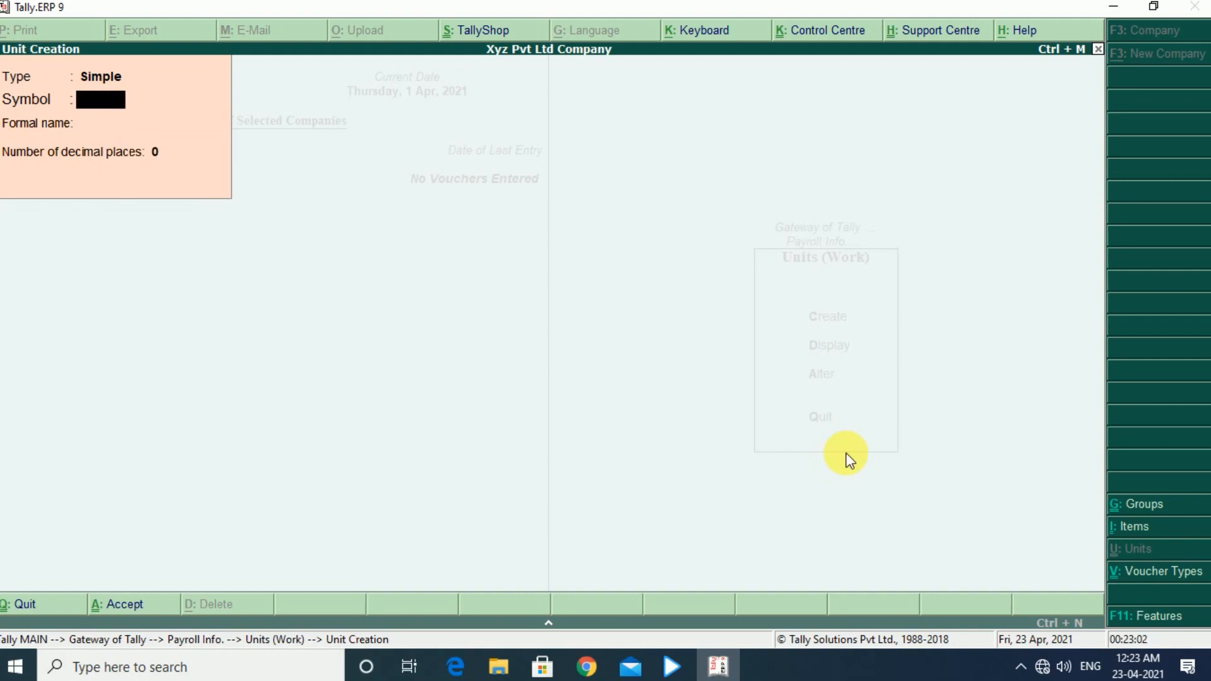
{"action": "key", "text": "Escape"}
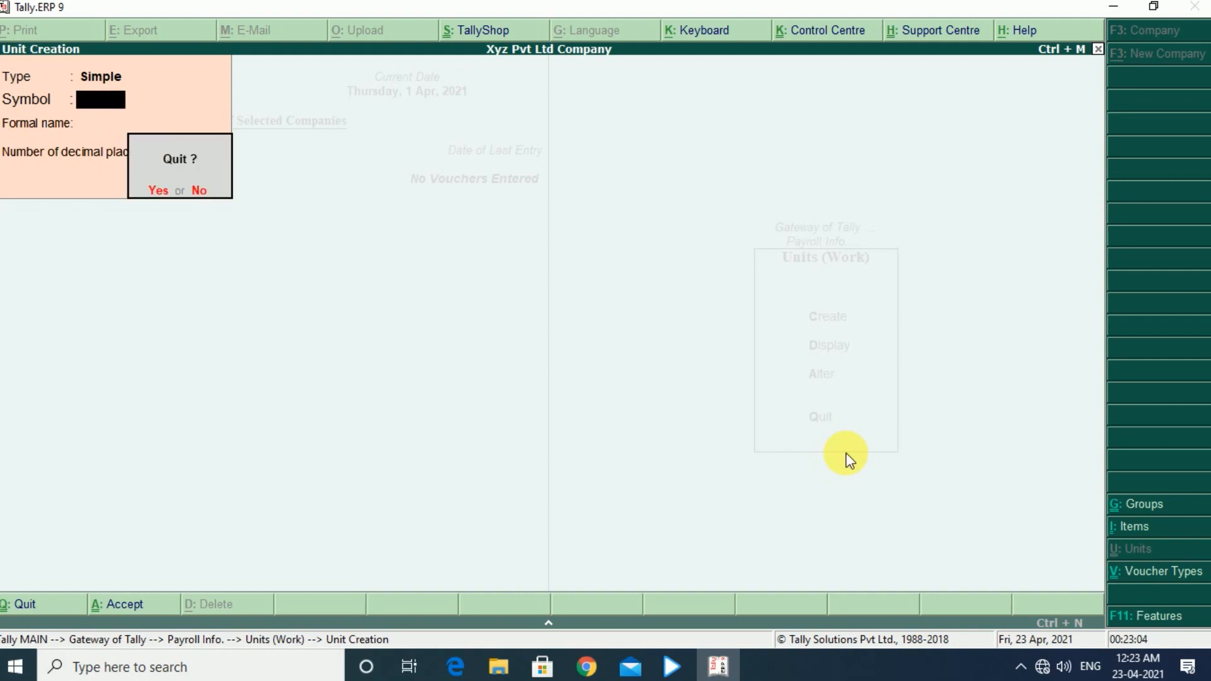
{"action": "key", "text": "Return"}
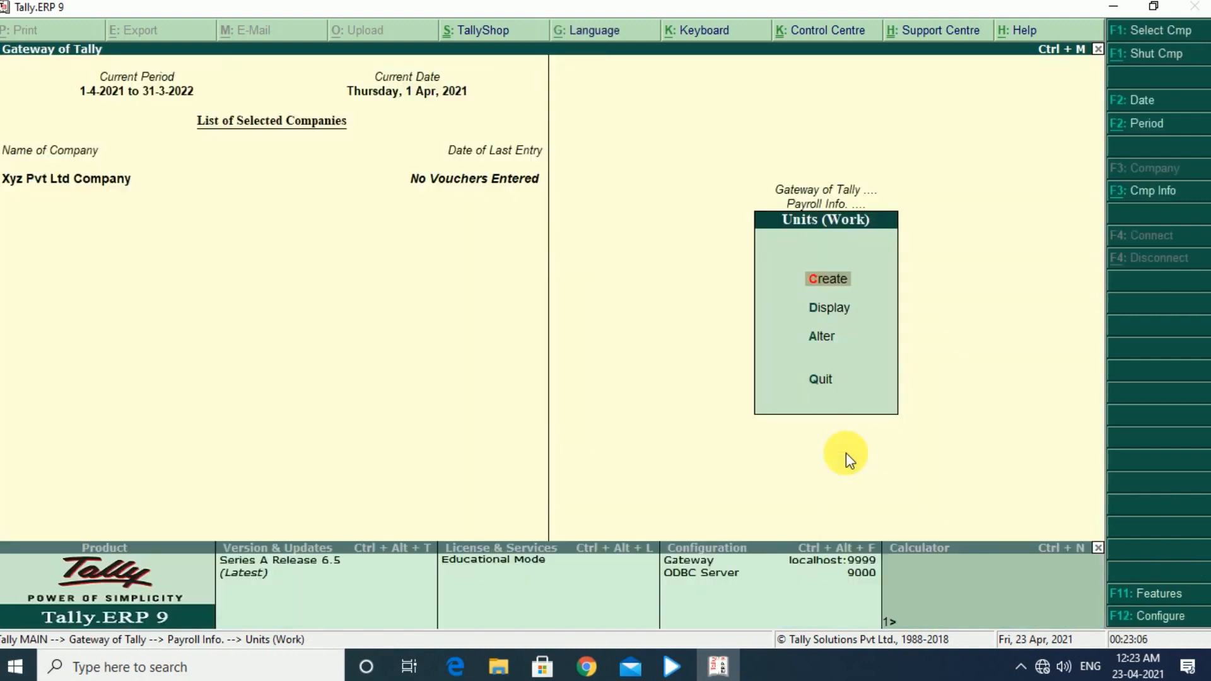
- Review the list of created work units and return to the payroll masters
{"action": "key", "text": "Down"}
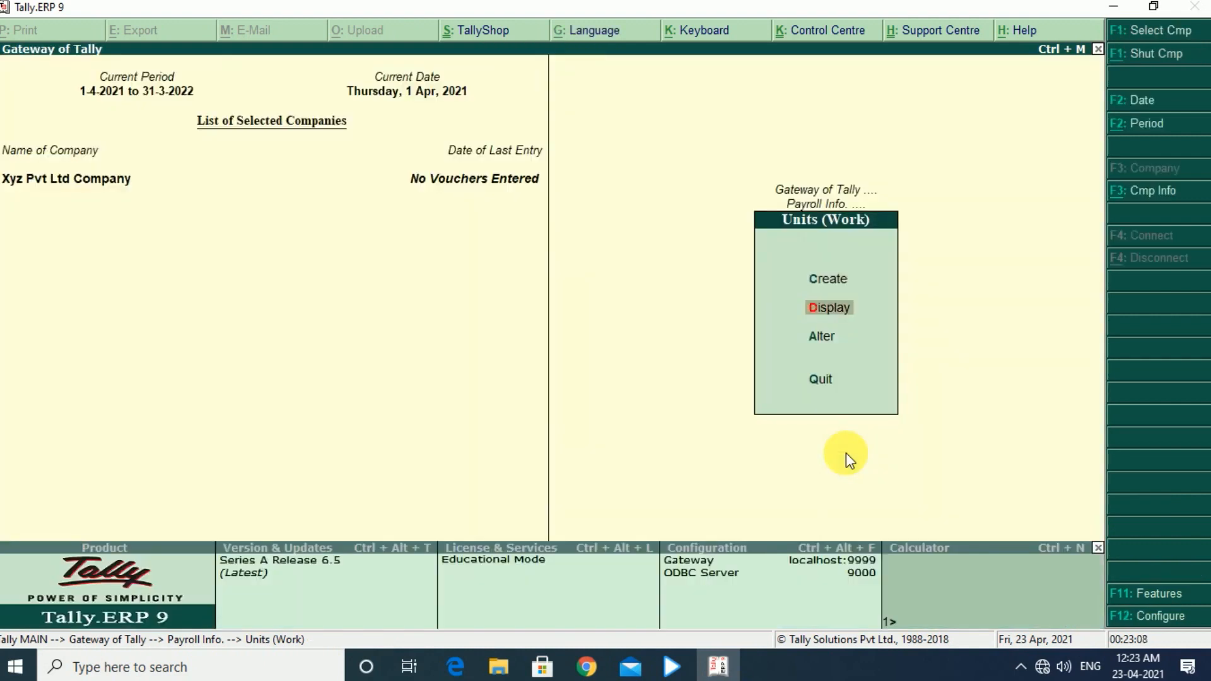
{"action": "key", "text": "Return"}
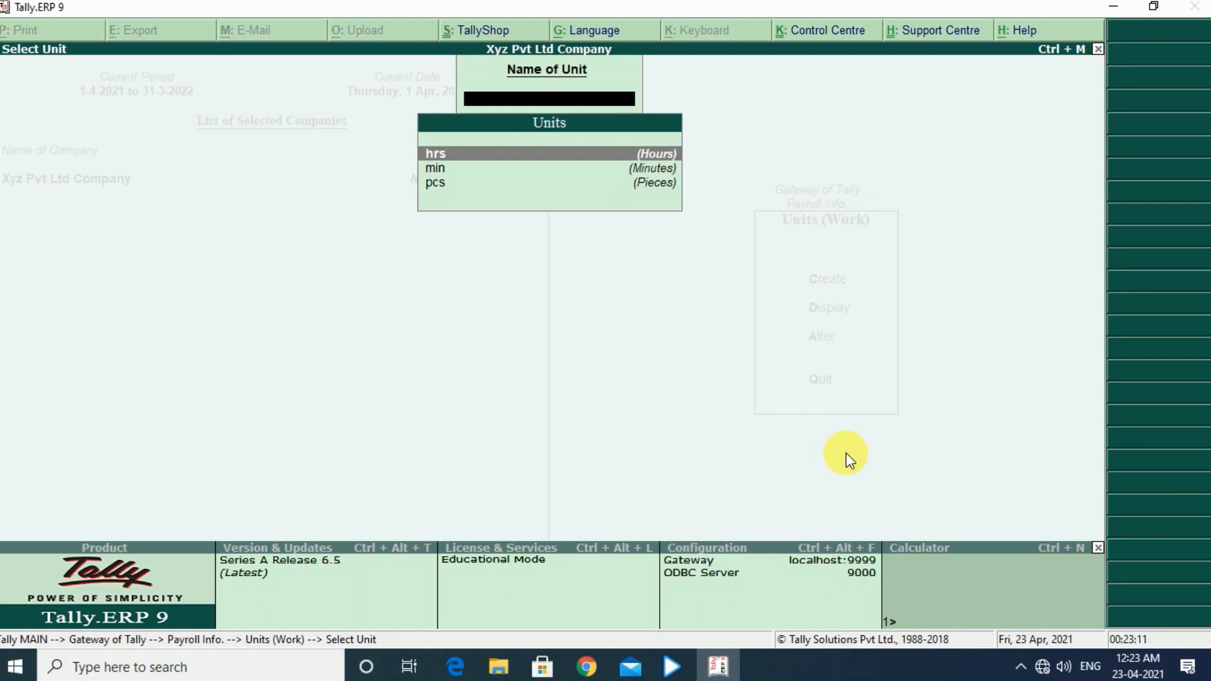
{"action": "key", "text": "Down"}
{"action": "key", "text": "Down"}
{"action": "key", "text": "Up"}
{"action": "key", "text": "Up"}
{"action": "key", "text": "Escape"}
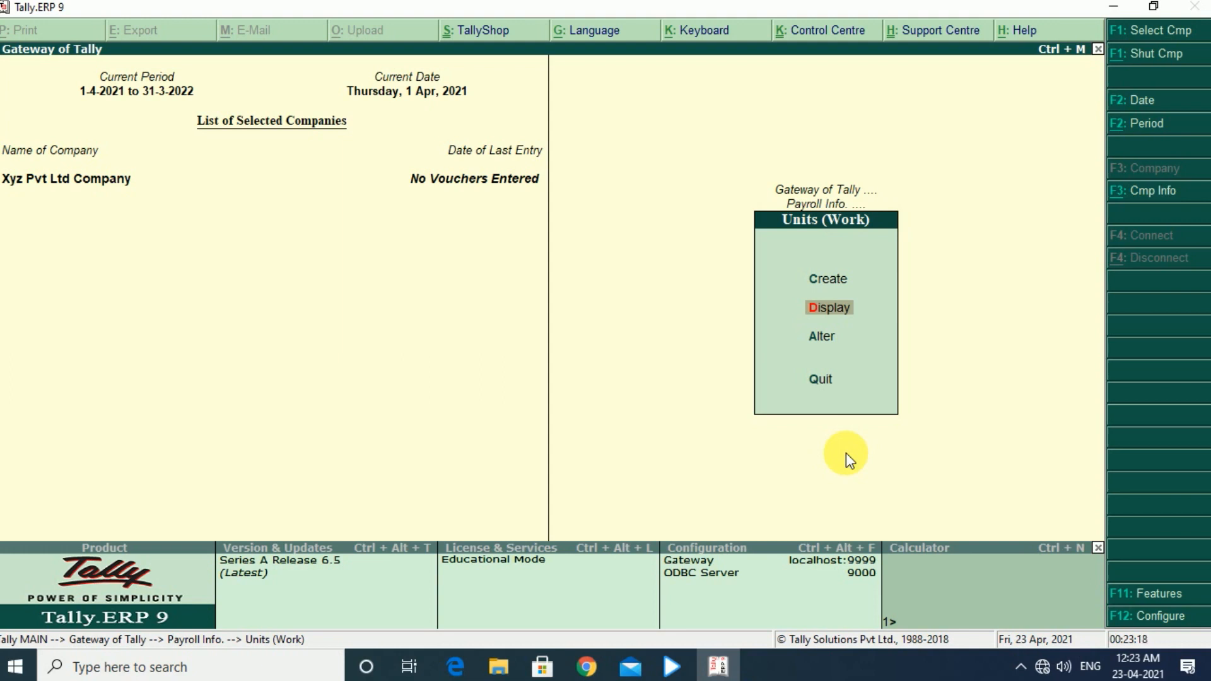
{"action": "key", "text": "Down"}
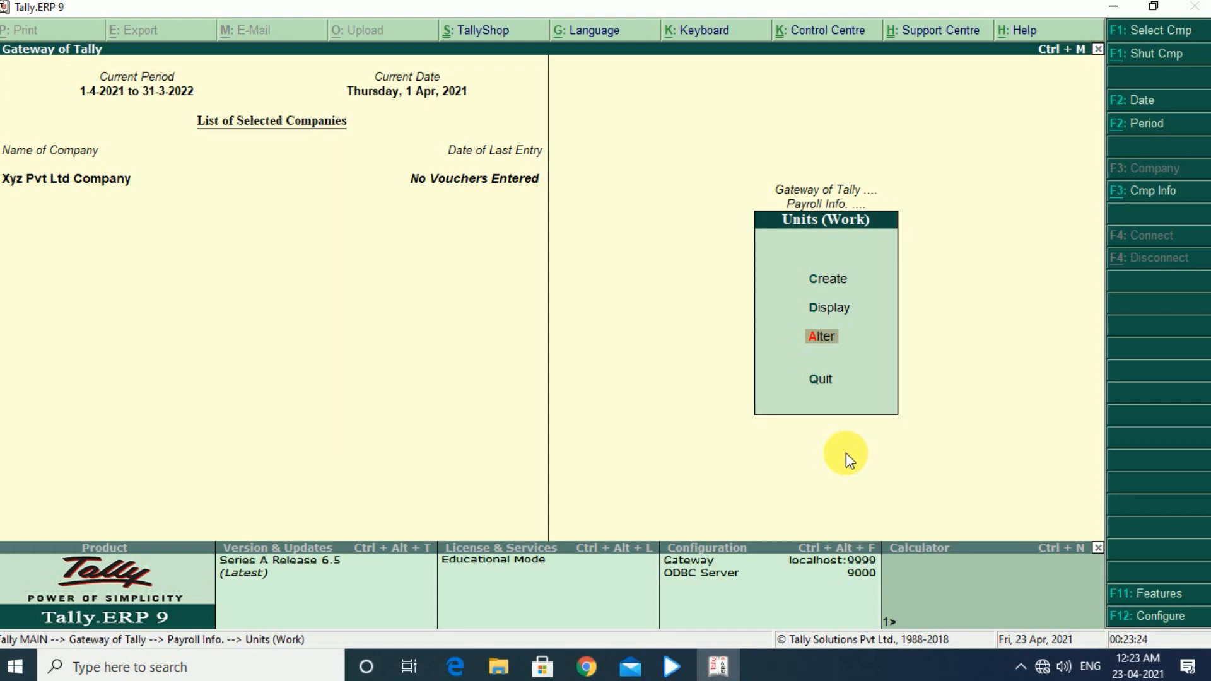
{"action": "key", "text": "Escape"}
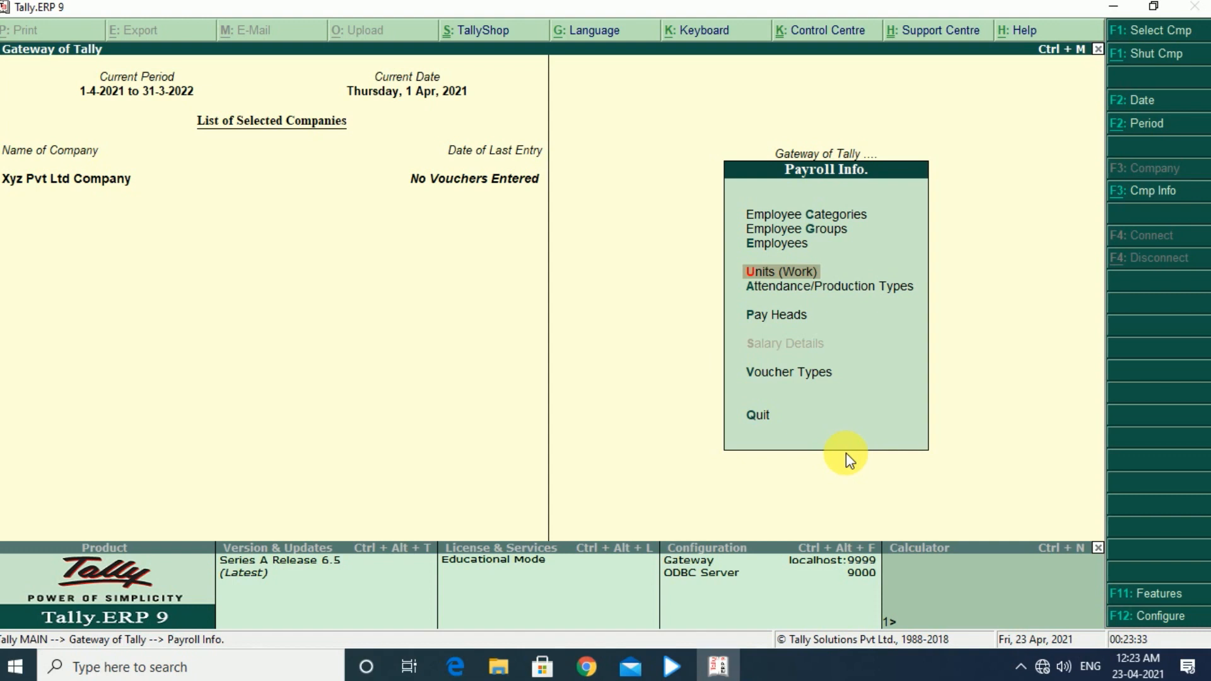
- Create an attendance type named Absent under Primary, with type Leave without Pay
{"action": "key", "text": "Down"}
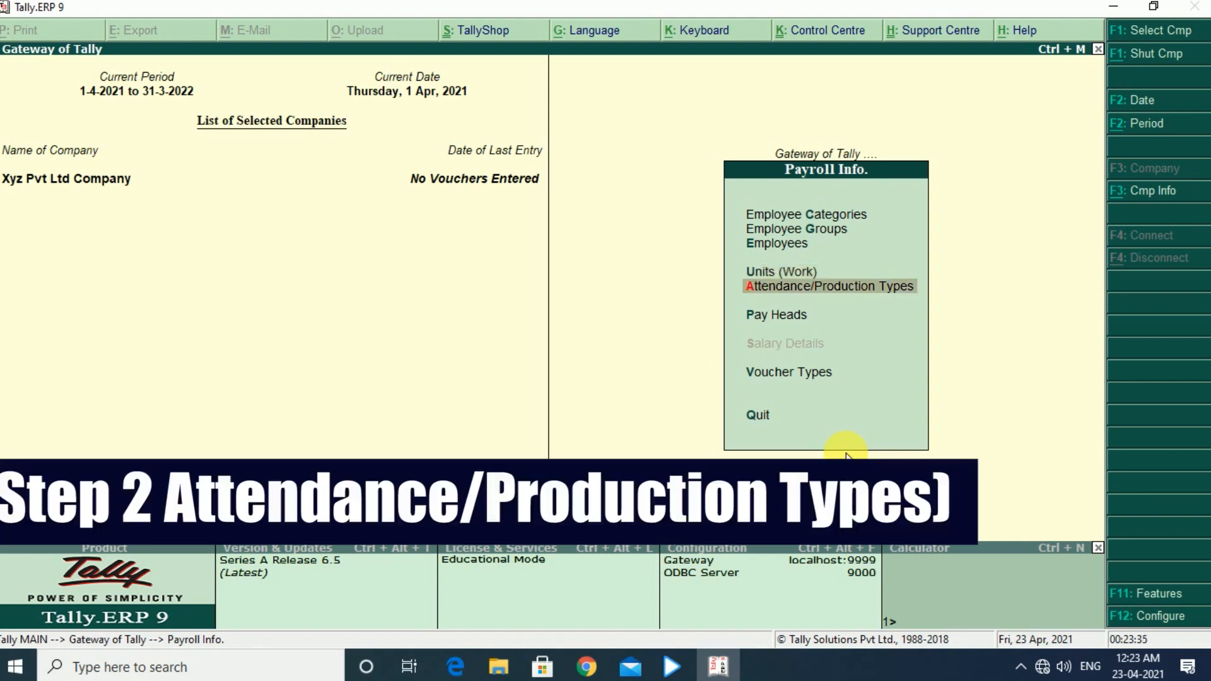
{"action": "key", "text": "Return"}
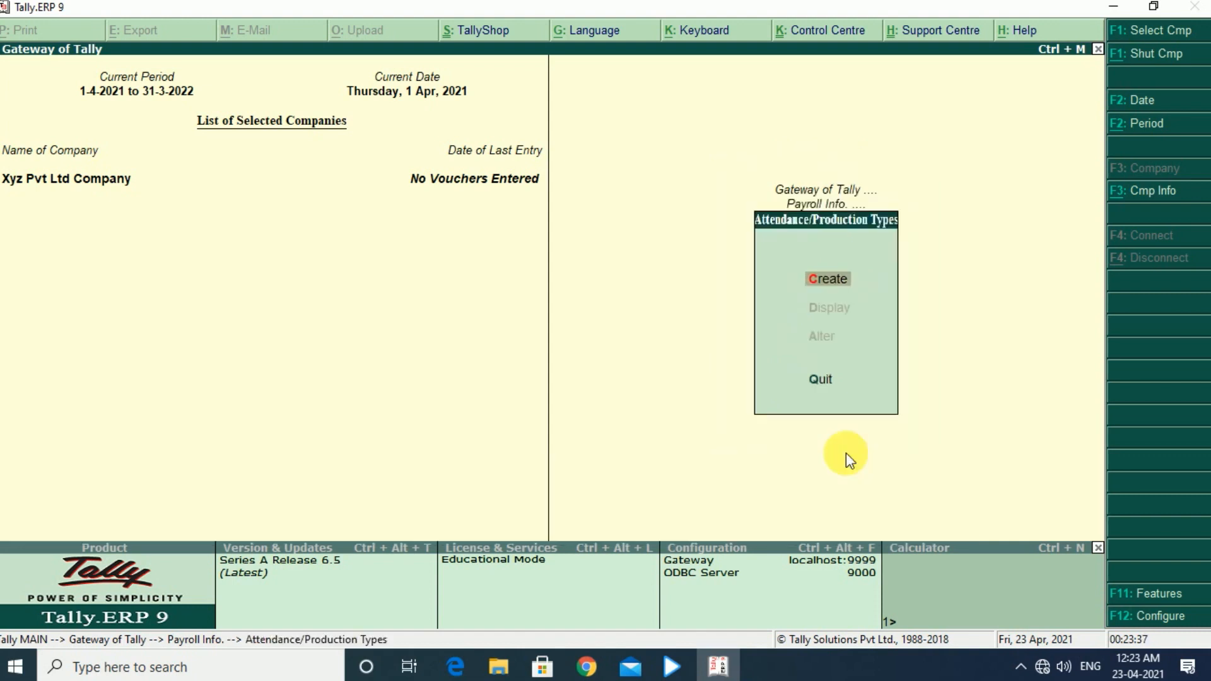
{"action": "key", "text": "Return"}
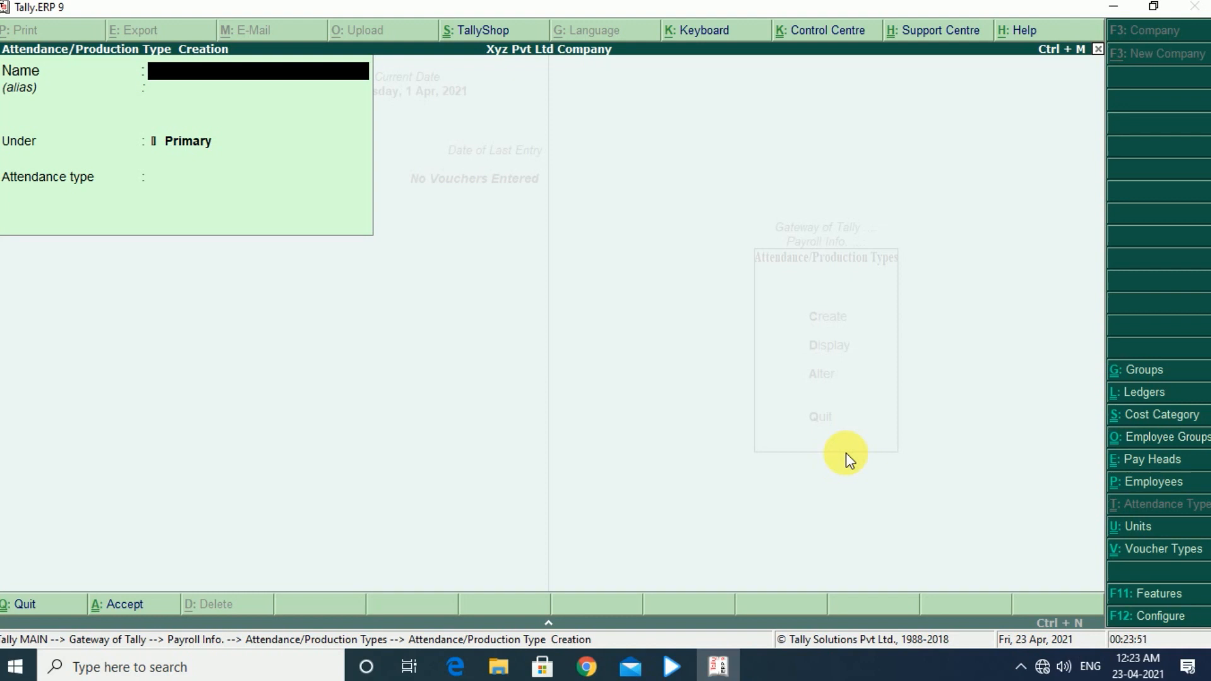
{"action": "type", "text": "Absent"}
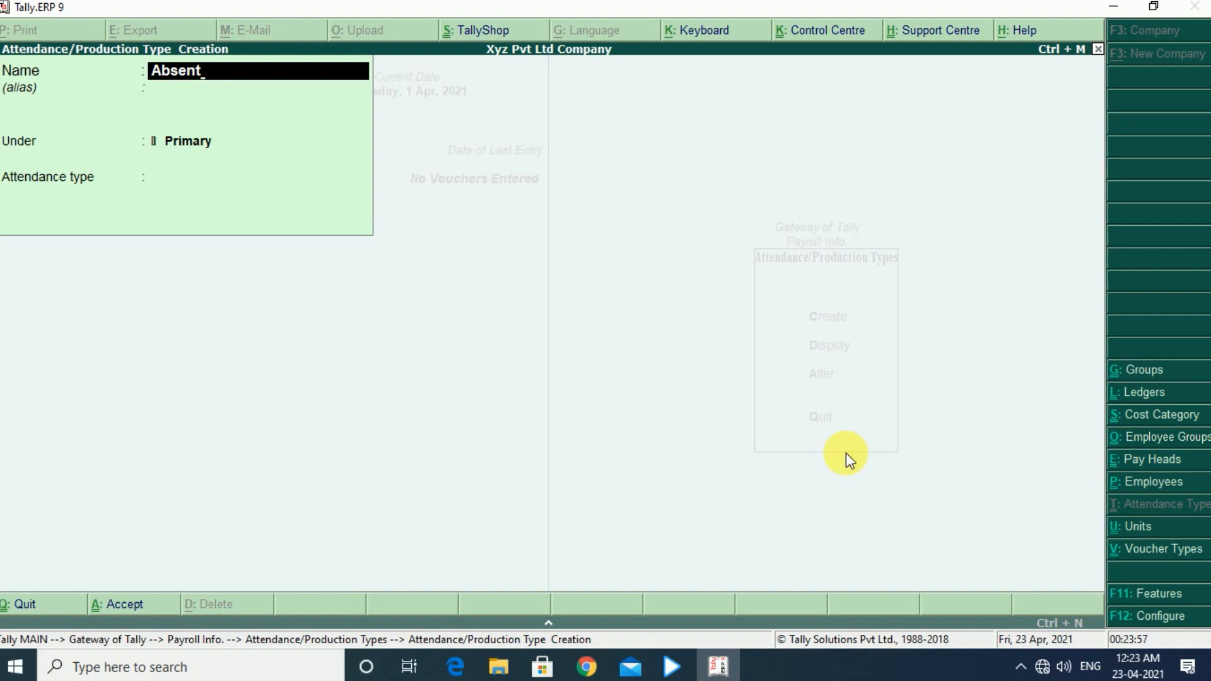
{"action": "key", "text": "Return"}
{"action": "key", "text": "Return"}
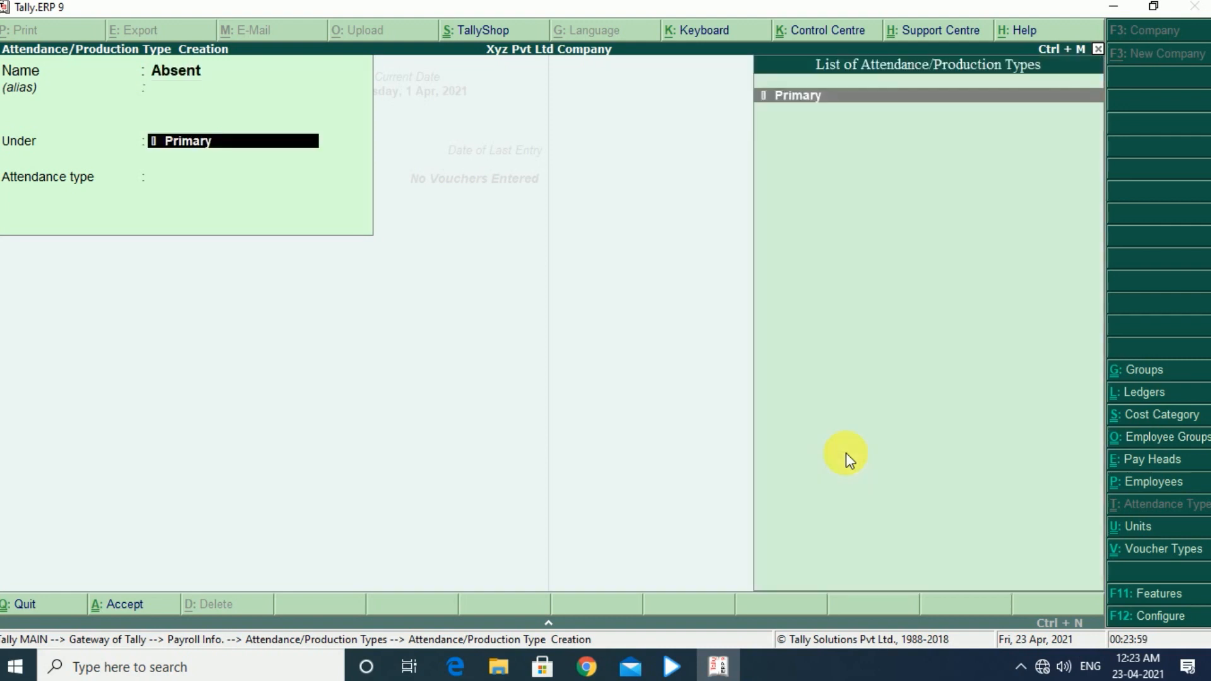
{"action": "key", "text": "Return"}
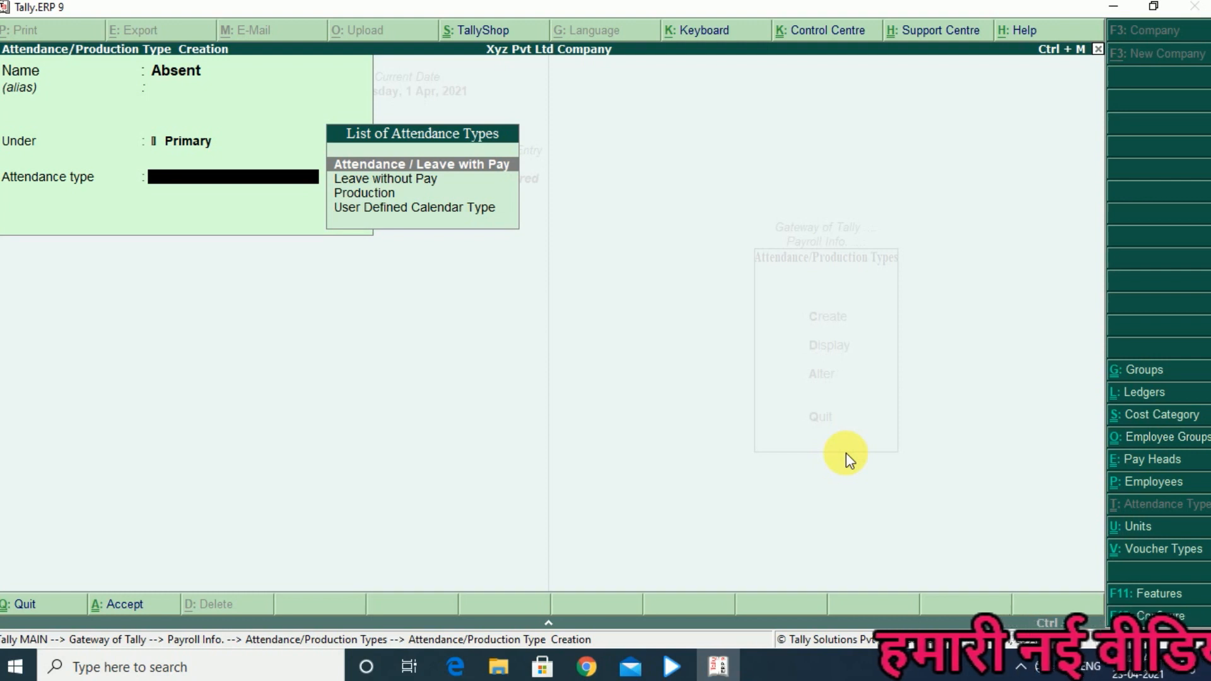
{"action": "key", "text": "Down"}
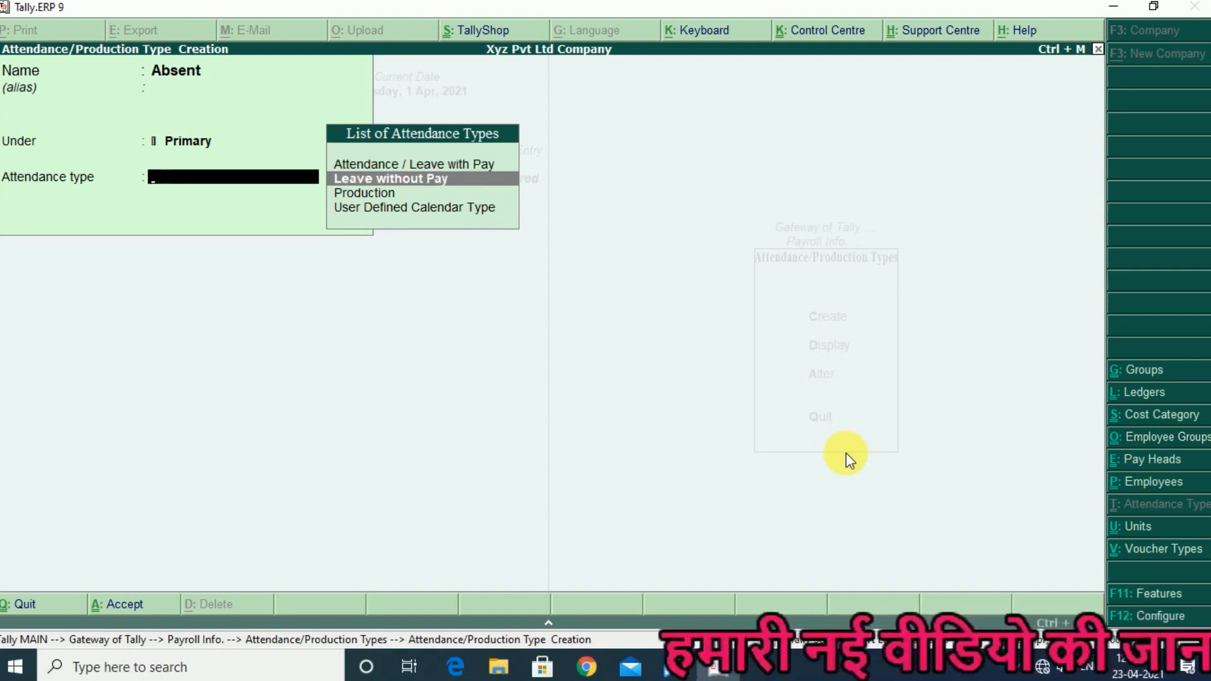
{"action": "key", "text": "Return"}
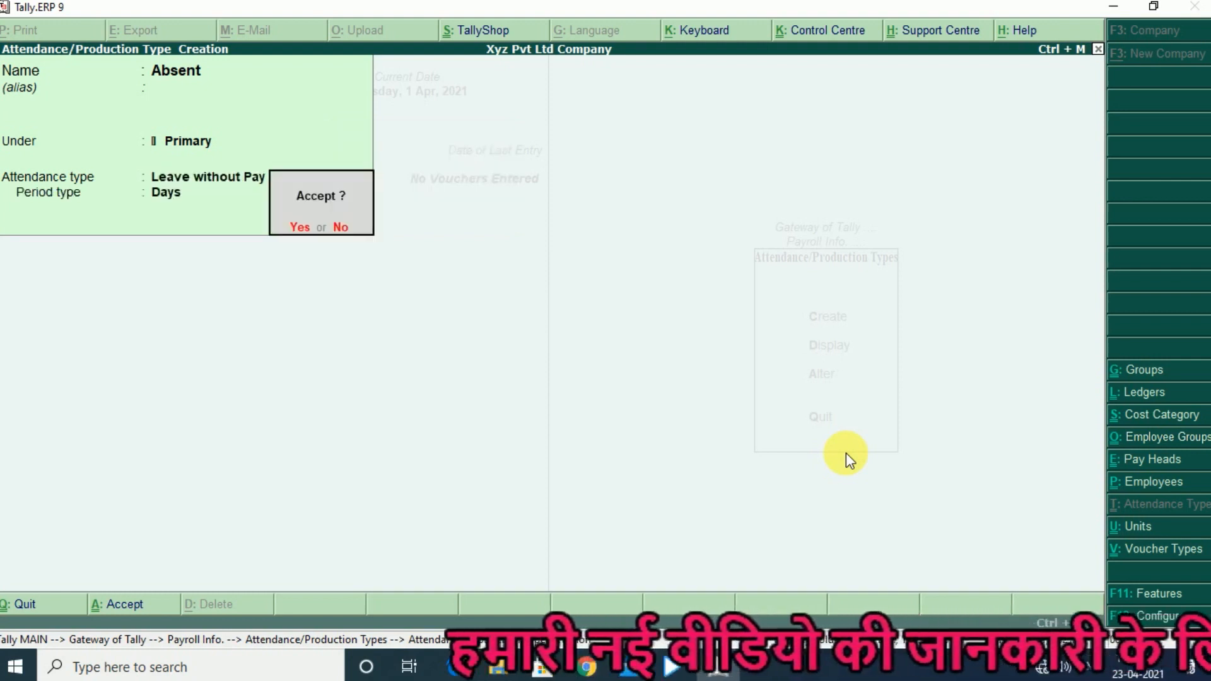
{"action": "key", "text": "Return"}
- Create an attendance type named Present under Primary, with type Attendance / Leave with Pay
{"action": "type", "text": "Present"}
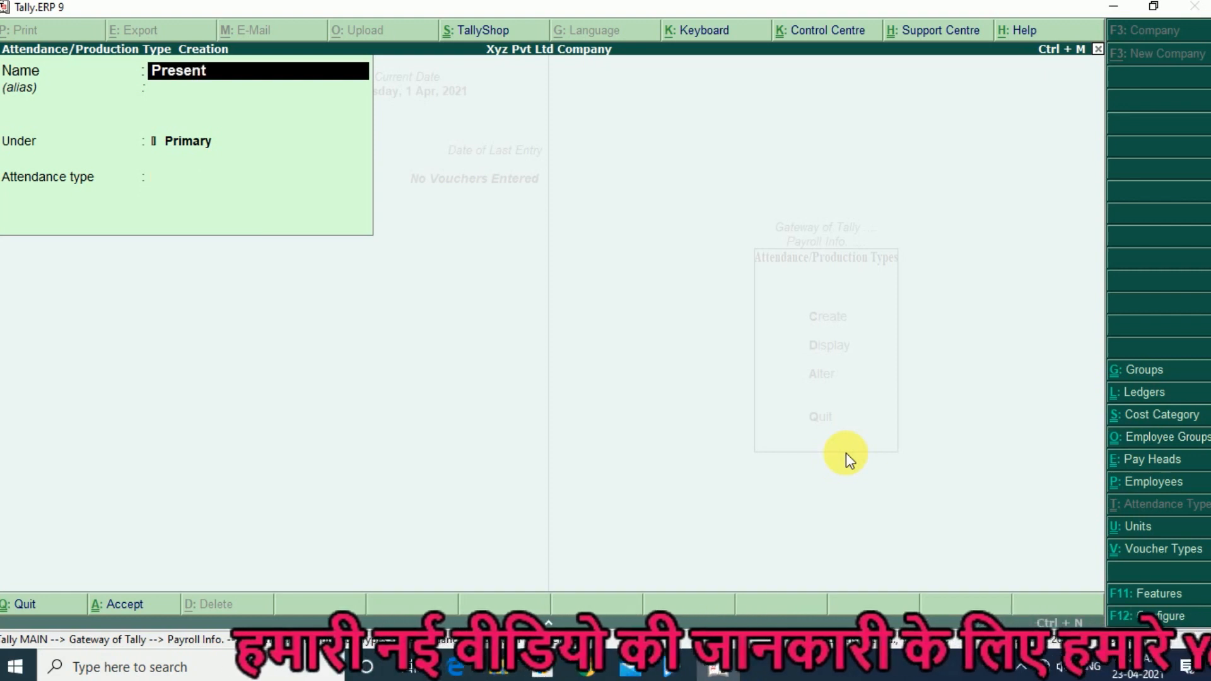
{"action": "key", "text": "Return"}
{"action": "key", "text": "Return"}
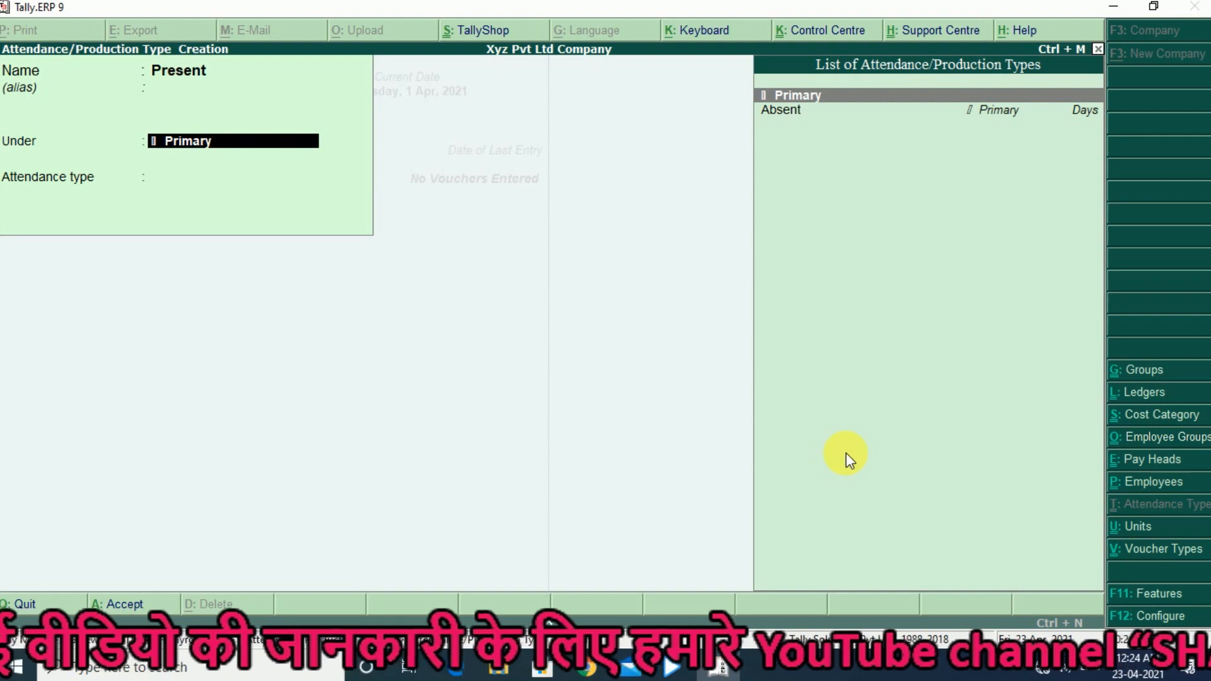
{"action": "key", "text": "Return"}
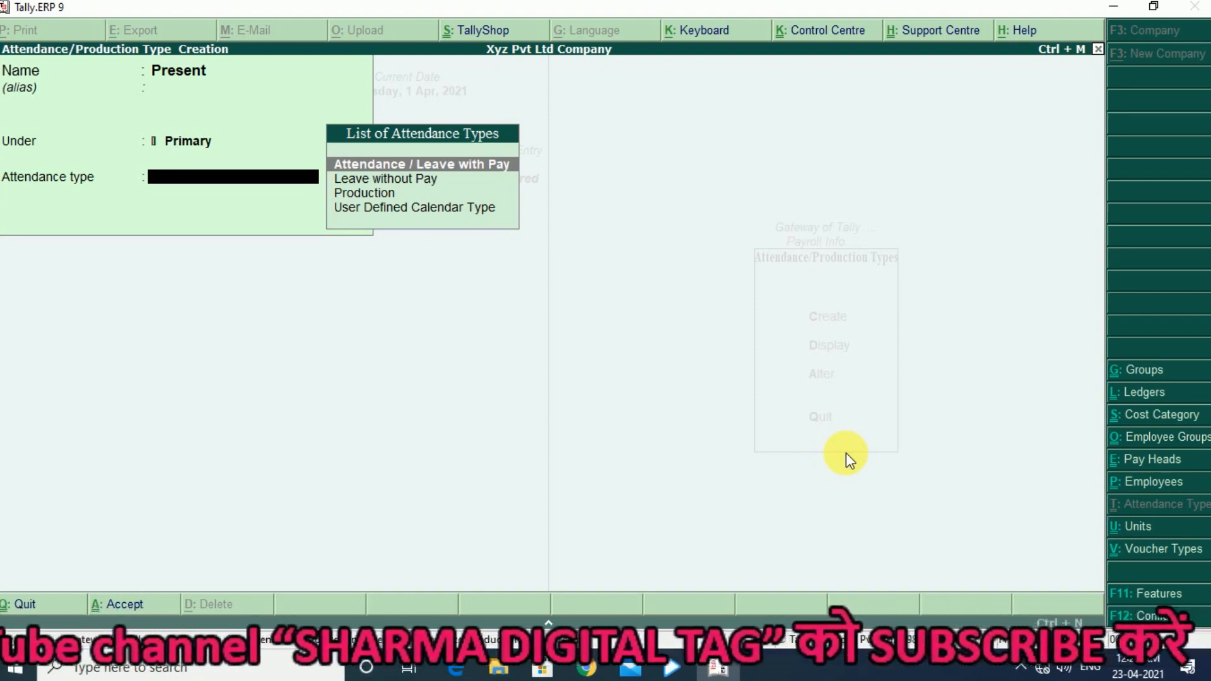
{"action": "key", "text": "Return"}
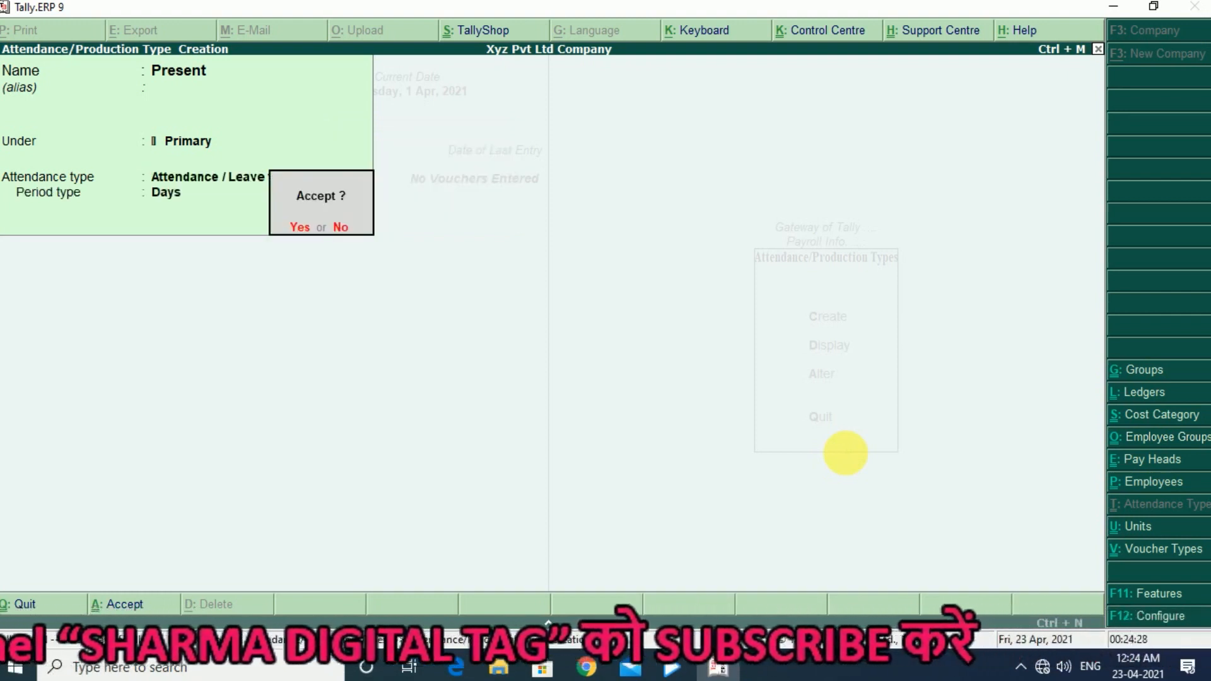
{"action": "key", "text": "Return"}
- Start a new attendance/production type named Overtime under Primary and set its attendance type to Production
{"action": "type", "text": "O"}
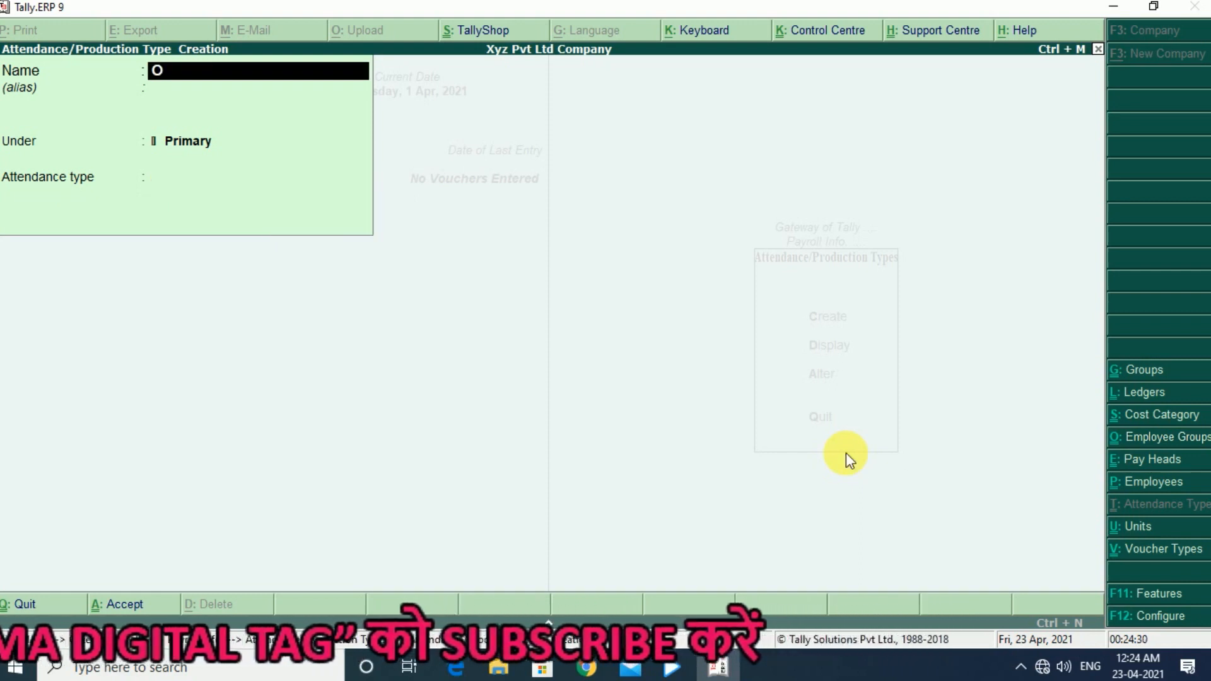
{"action": "type", "text": "vertime"}
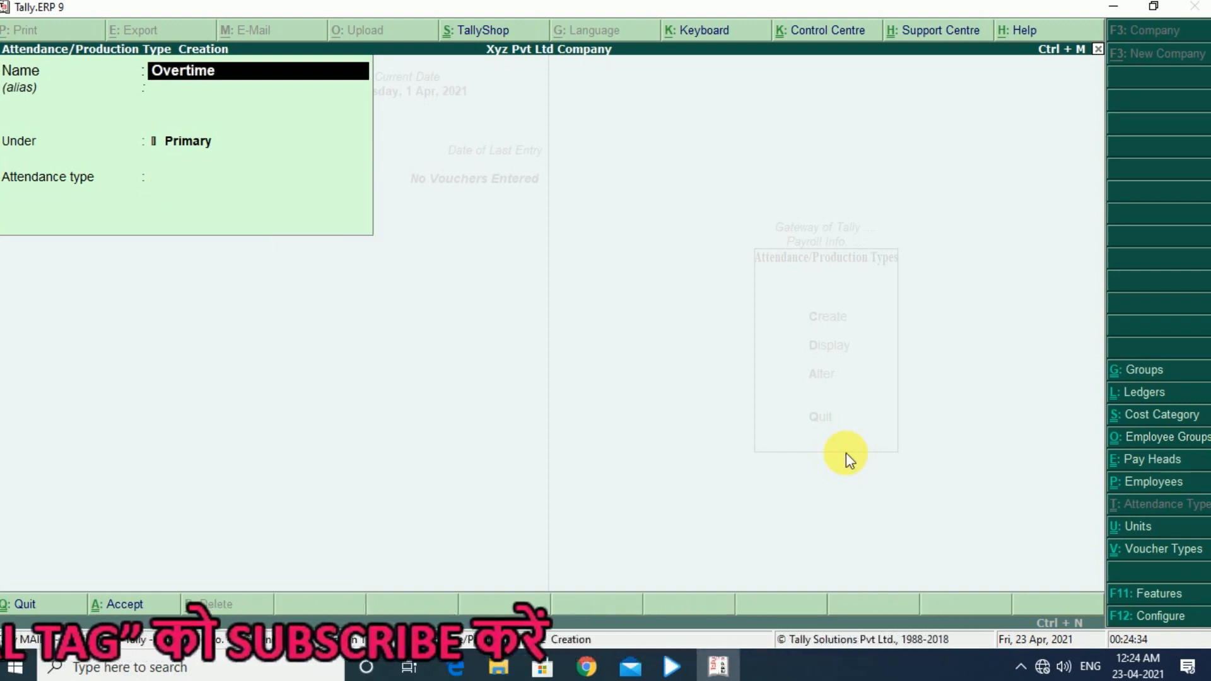
{"action": "key", "text": "Return"}
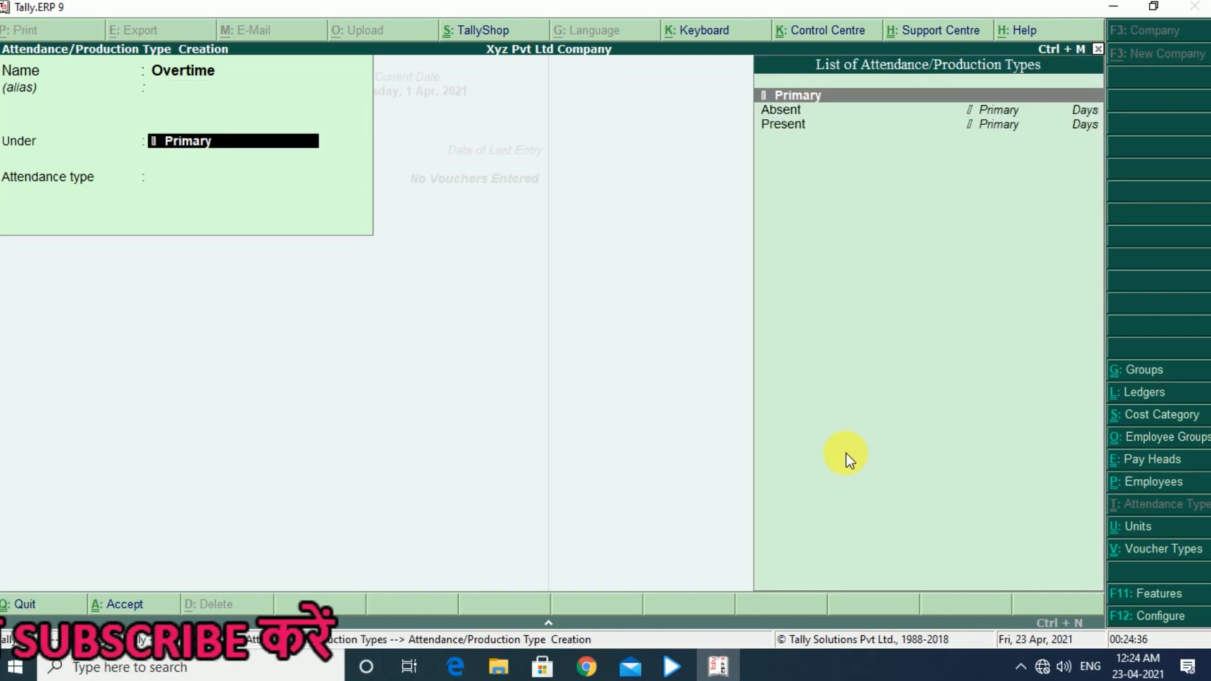
{"action": "key", "text": "Return"}
{"action": "key", "text": "Down"}
{"action": "key", "text": "Down"}
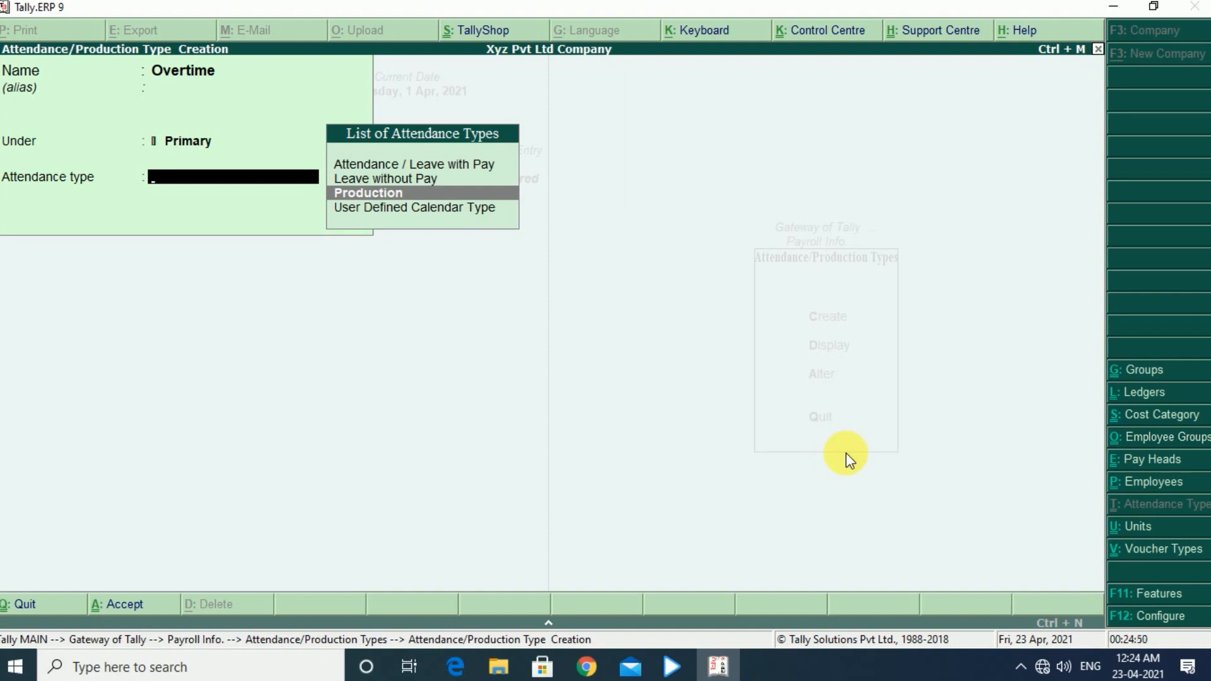
{"action": "key", "text": "Return"}
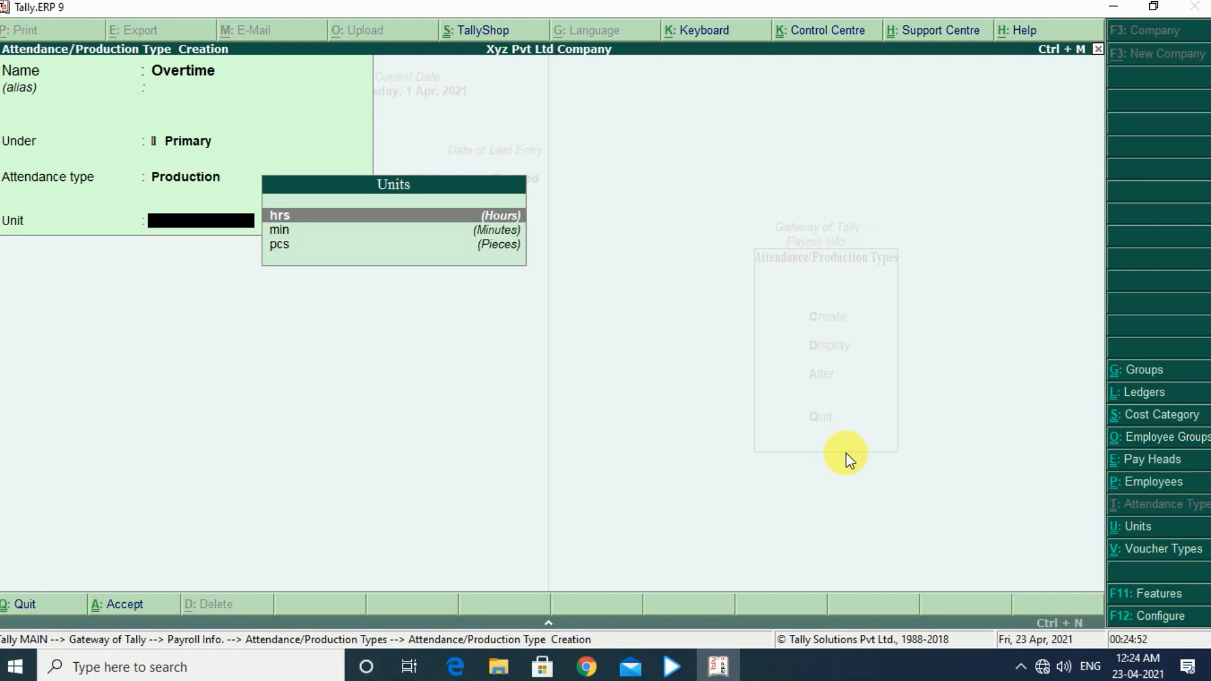
- Choose hrs as the unit for Overtime, save the type and leave attendance/production type creation
{"action": "key", "text": "Down"}
{"action": "key", "text": "Down"}
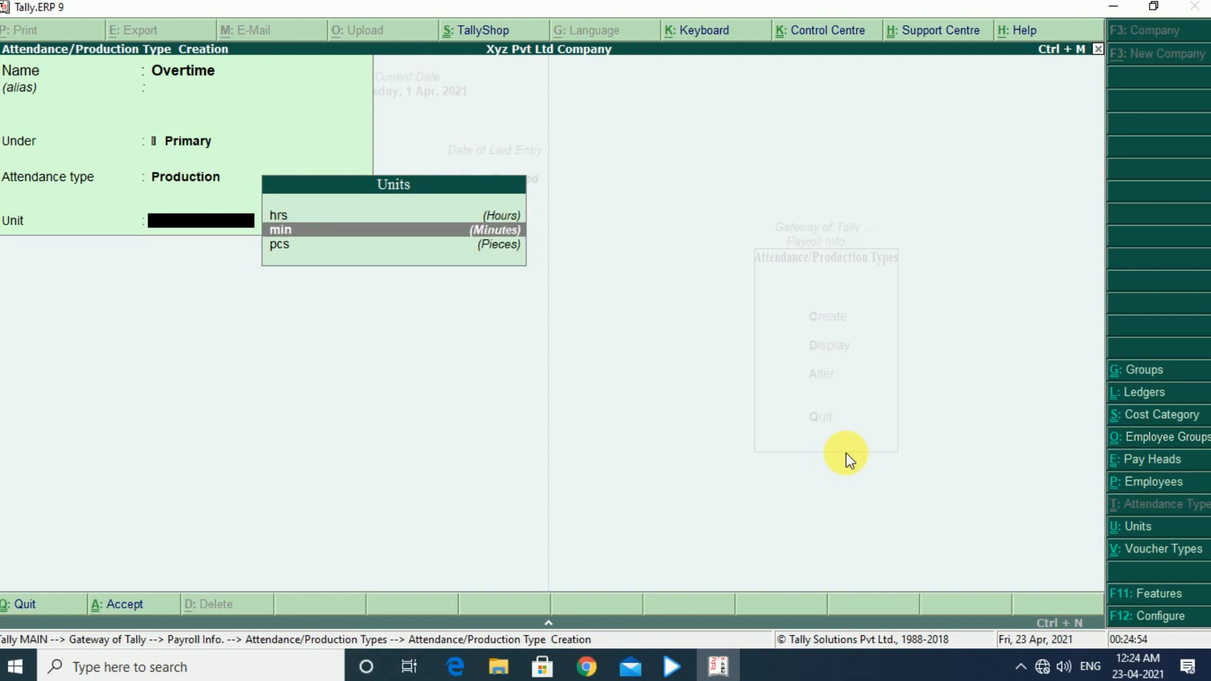
{"action": "key", "text": "Up"}
{"action": "key", "text": "Up"}
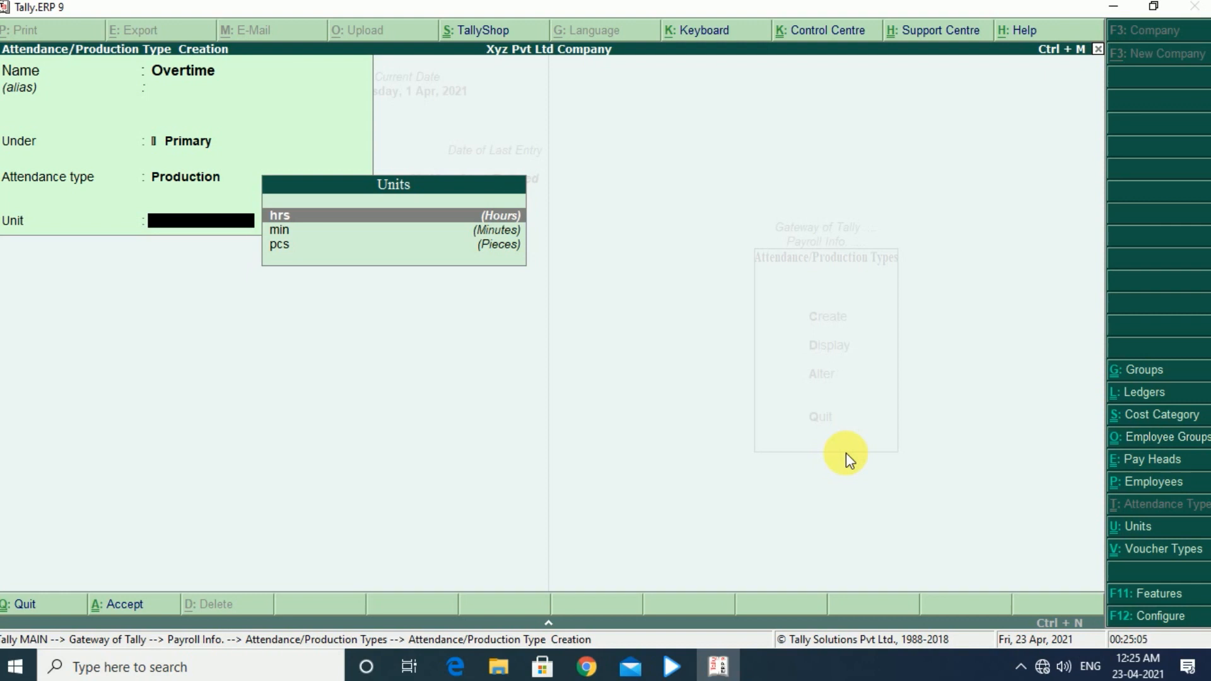
{"action": "key", "text": "Return"}
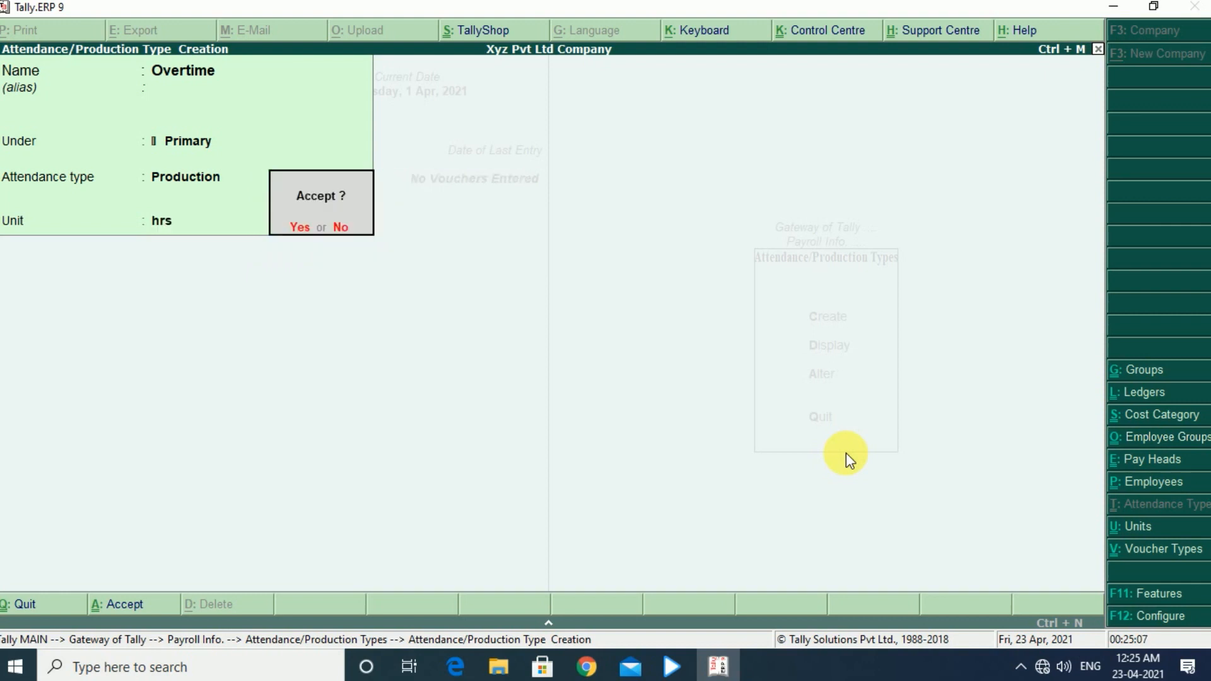
{"action": "key", "text": "Return"}
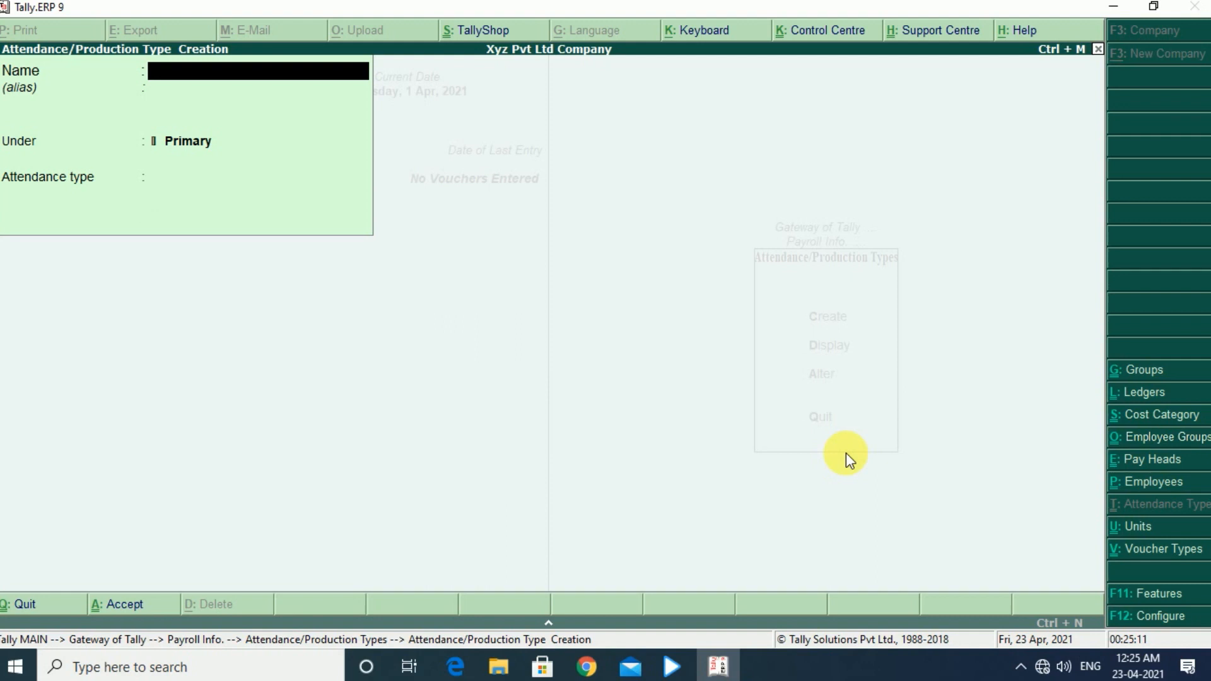
{"action": "key", "text": "Escape"}
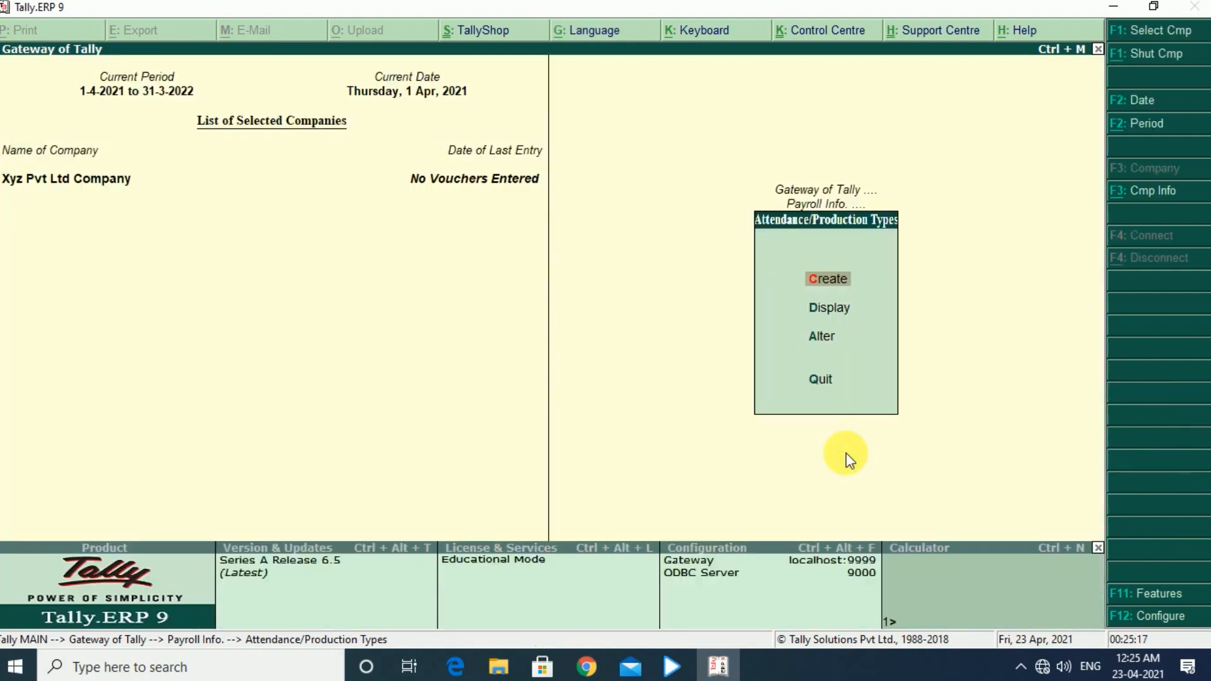
- Review the list of created attendance/production types and return to the payroll masters
{"action": "key", "text": "Down"}
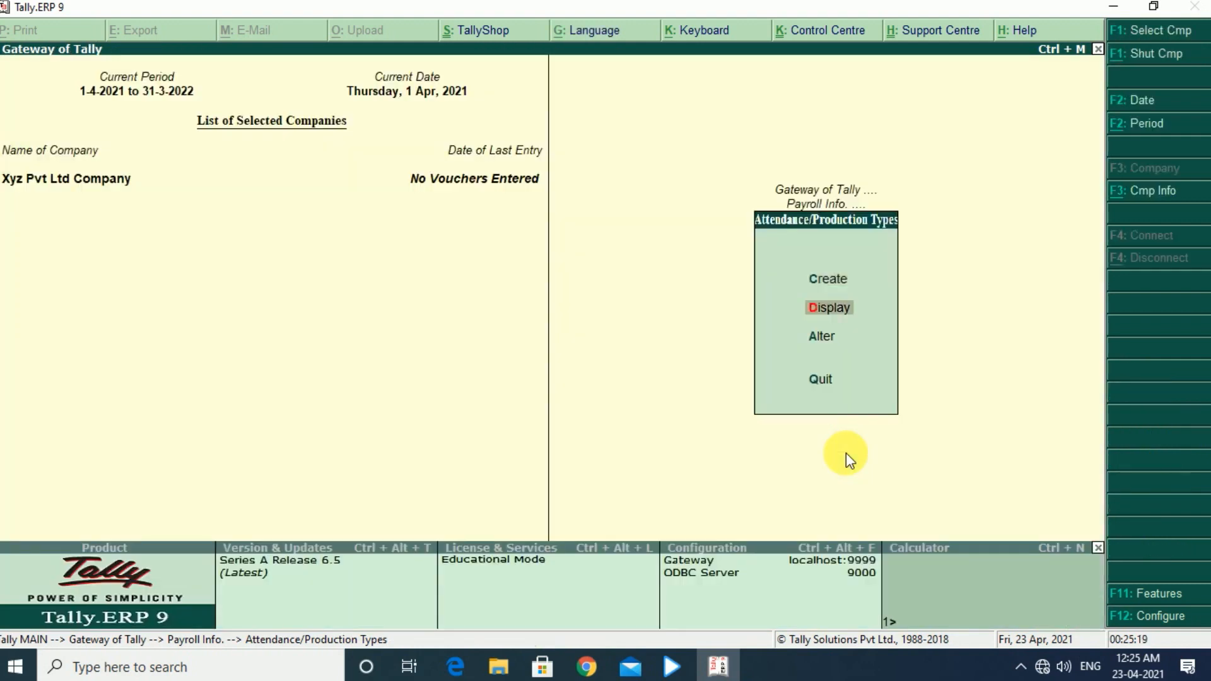
{"action": "key", "text": "Return"}
{"action": "key", "text": "Down"}
{"action": "key", "text": "Up"}
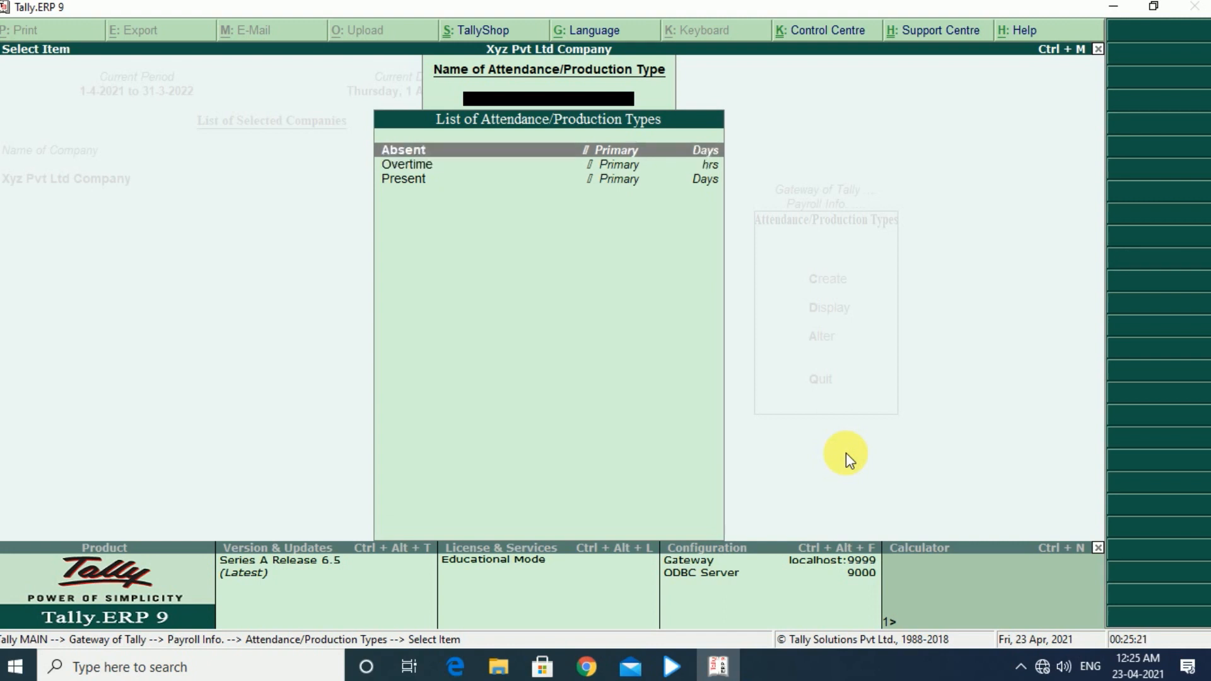
{"action": "key", "text": "Down"}
{"action": "key", "text": "Down"}
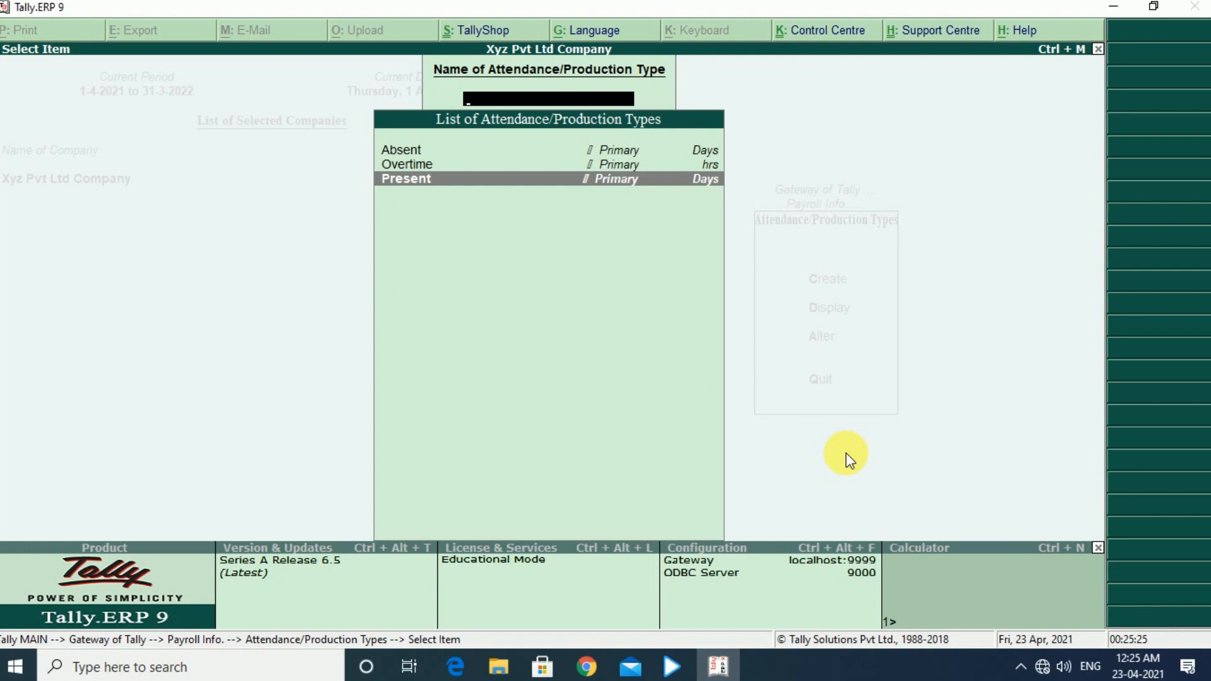
{"action": "key", "text": "Escape"}
{"action": "key", "text": "Escape"}
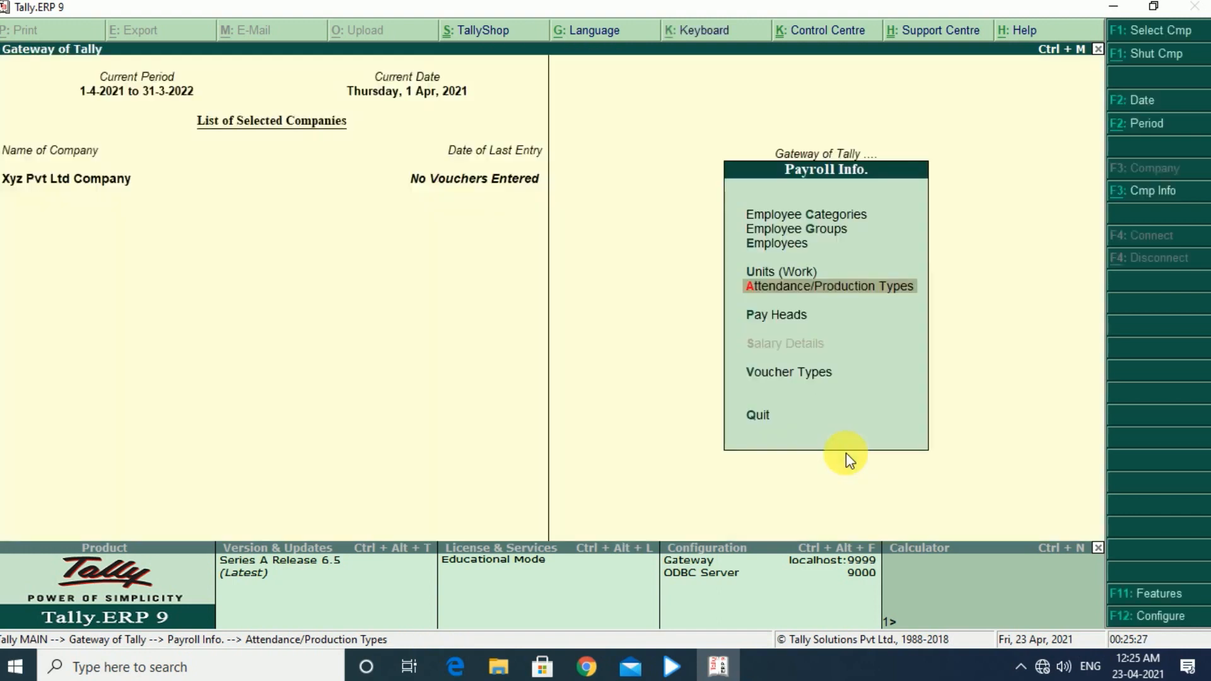
- Start a new pay head named Basic Salary, with pay head type Earnings for Employees and income type Fixed
{"action": "key", "text": "Down"}
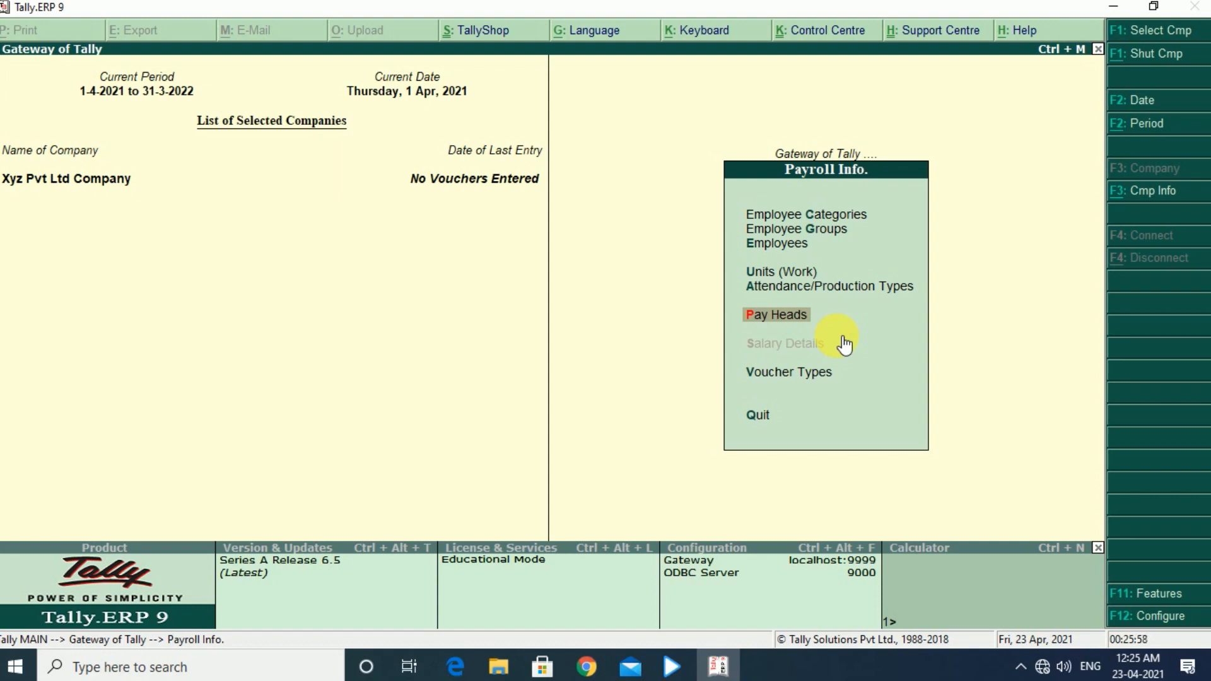
{"action": "key", "text": "Return"}
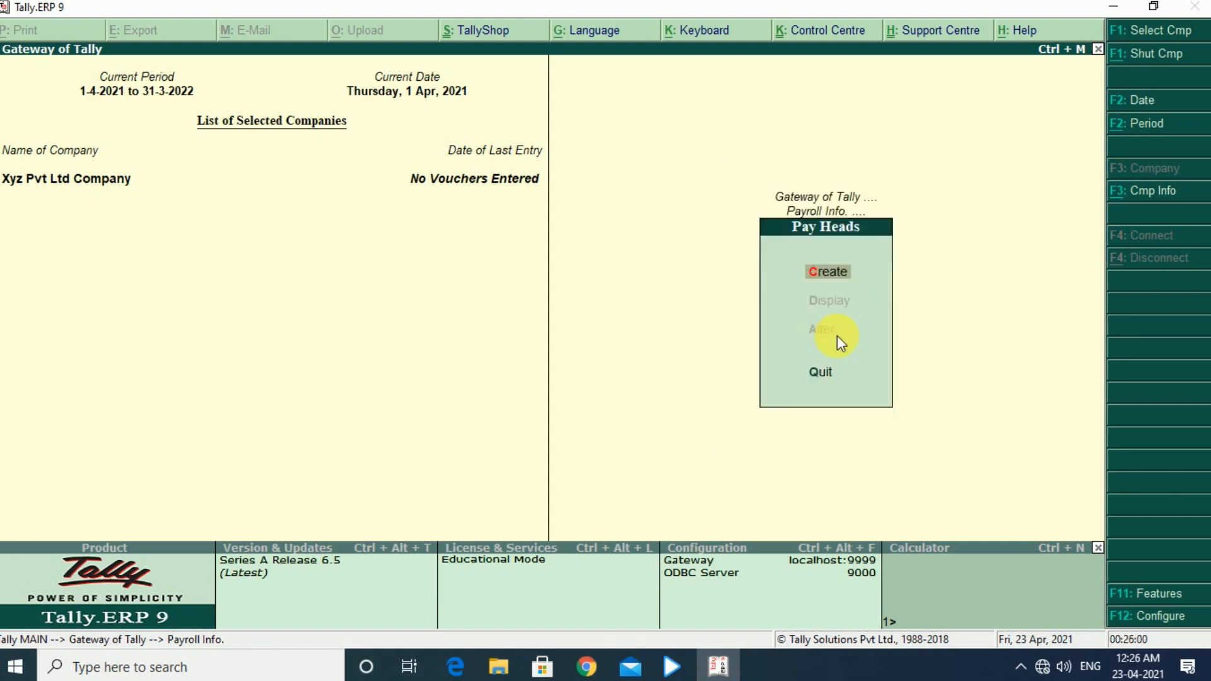
{"action": "key", "text": "Return"}
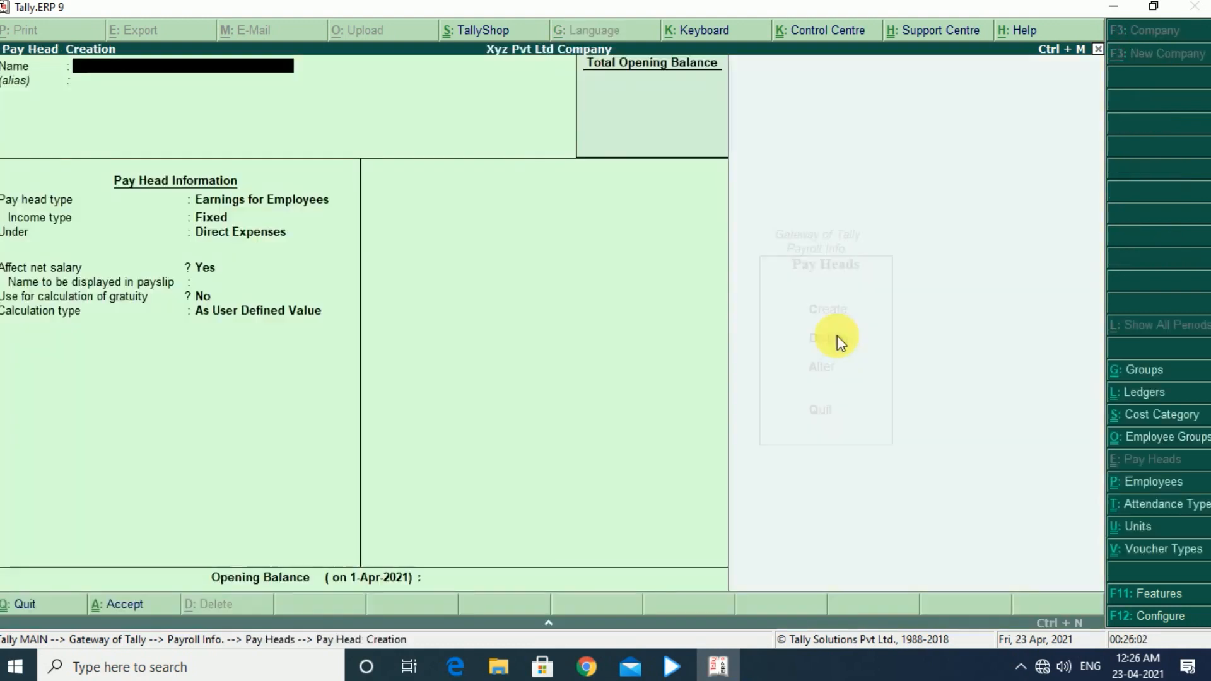
{"action": "type", "text": "Basic Salary"}
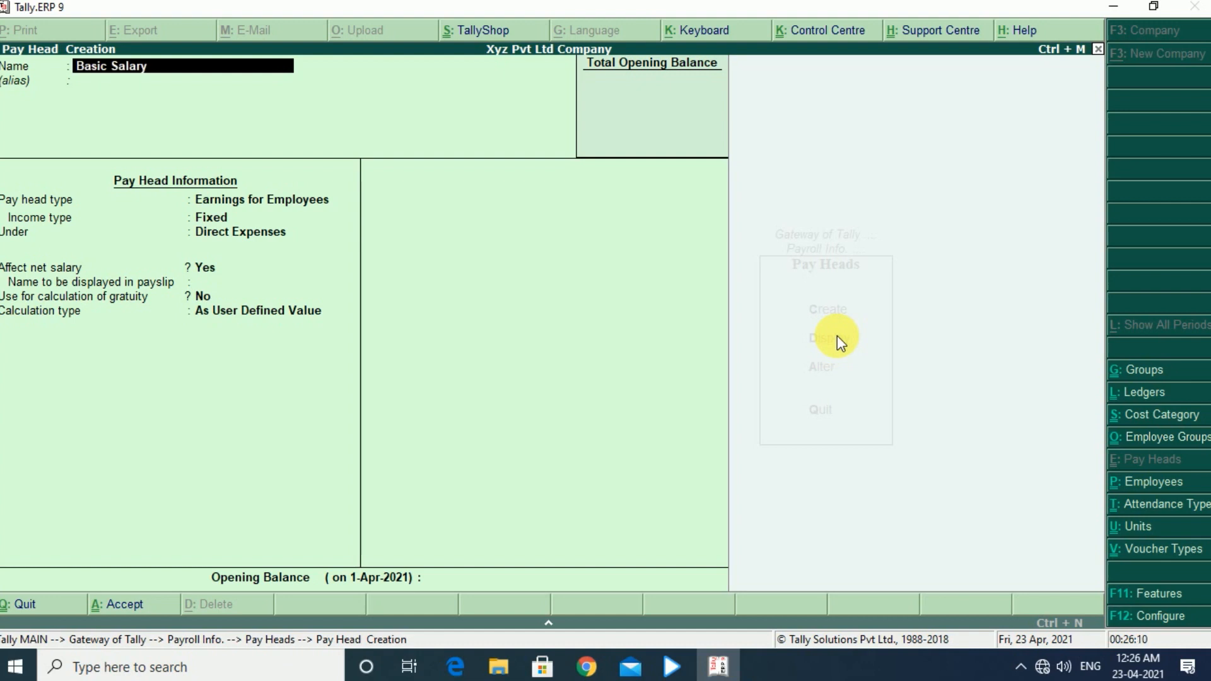
{"action": "key", "text": "Return"}
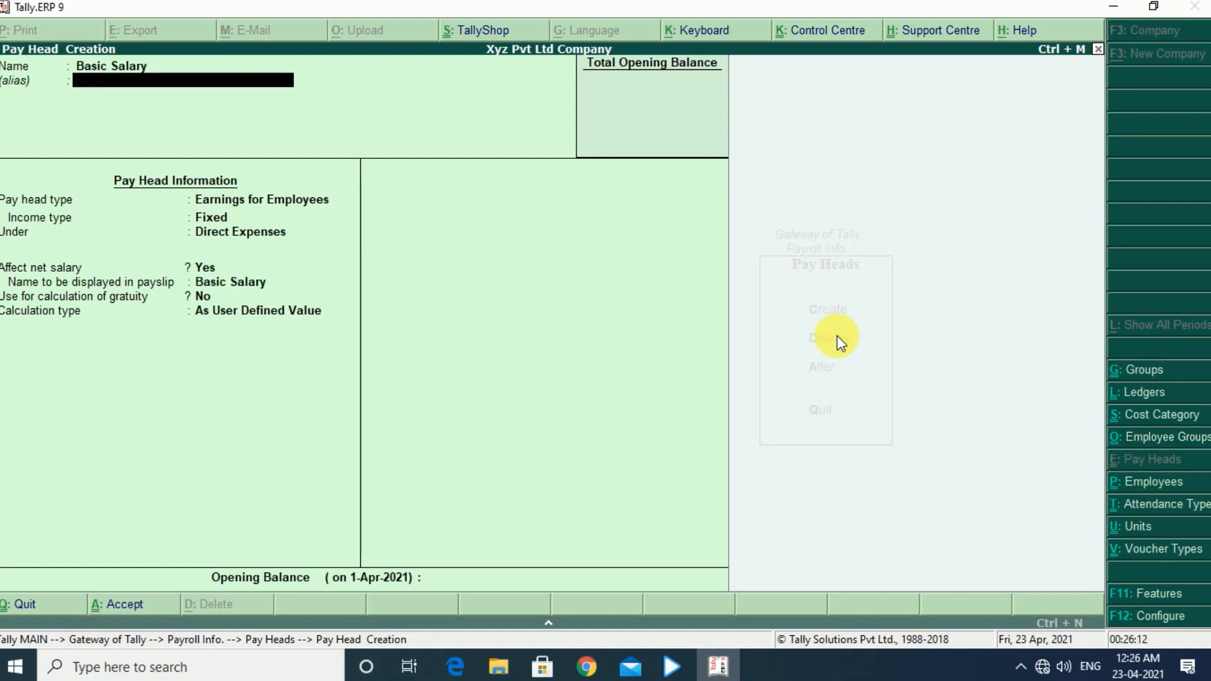
{"action": "key", "text": "Return"}
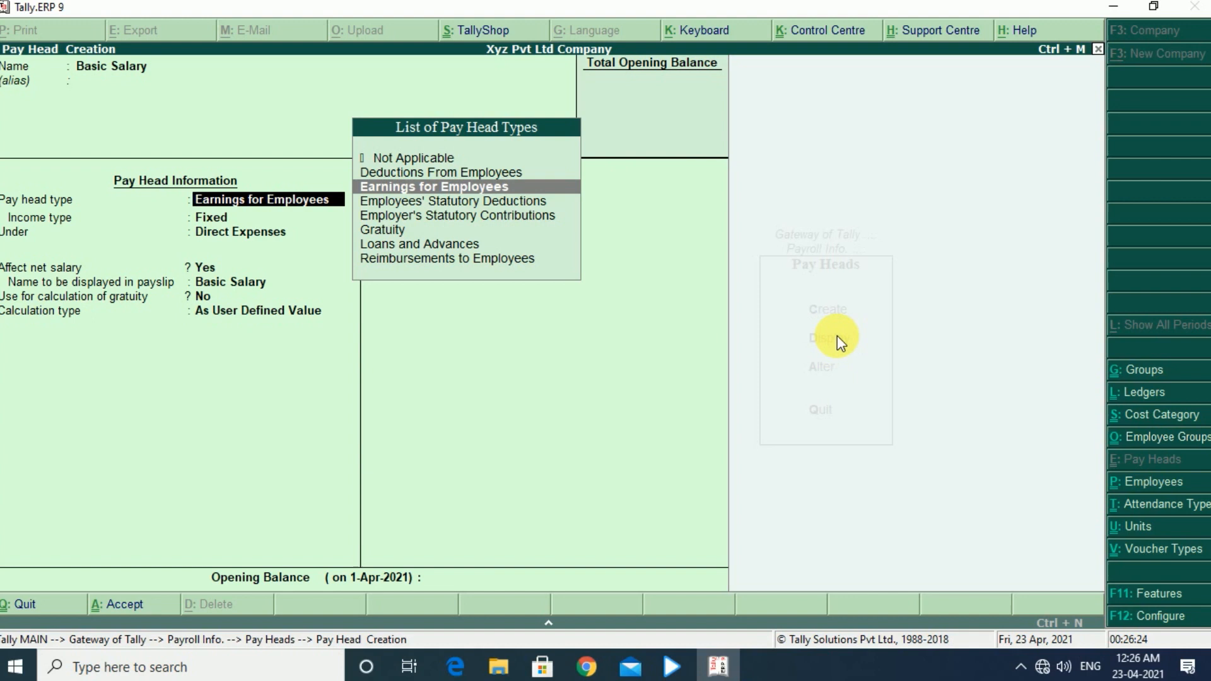
{"action": "key", "text": "Return"}
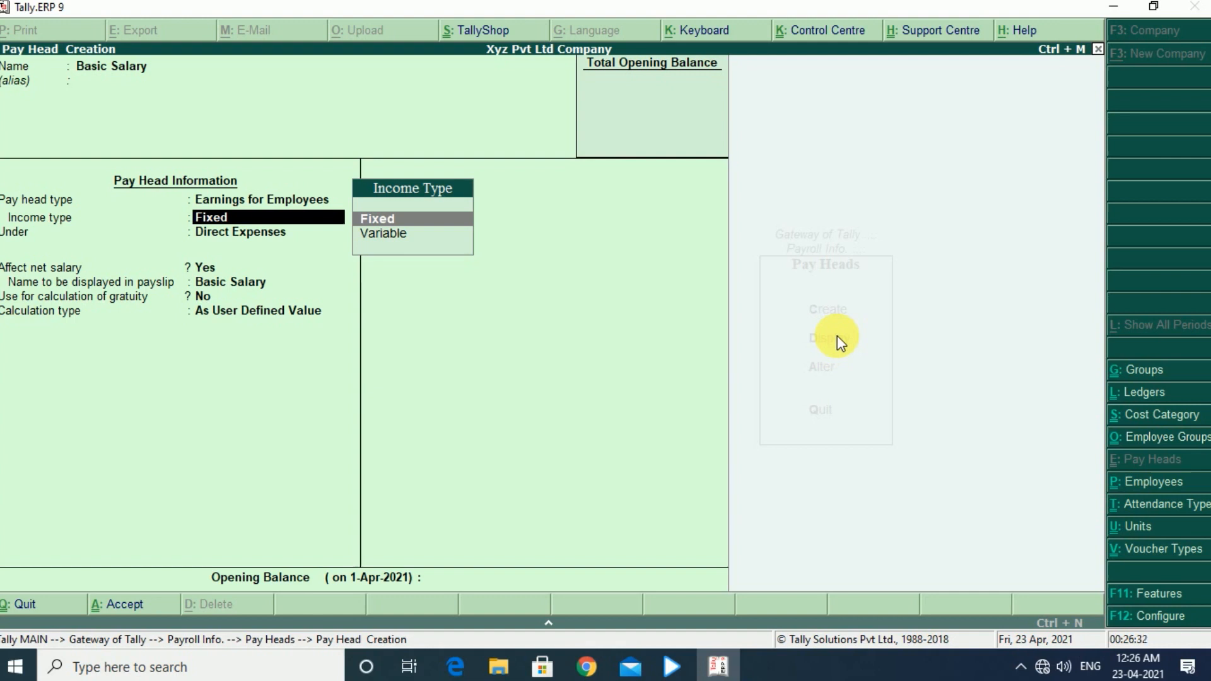
{"action": "key", "text": "Return"}
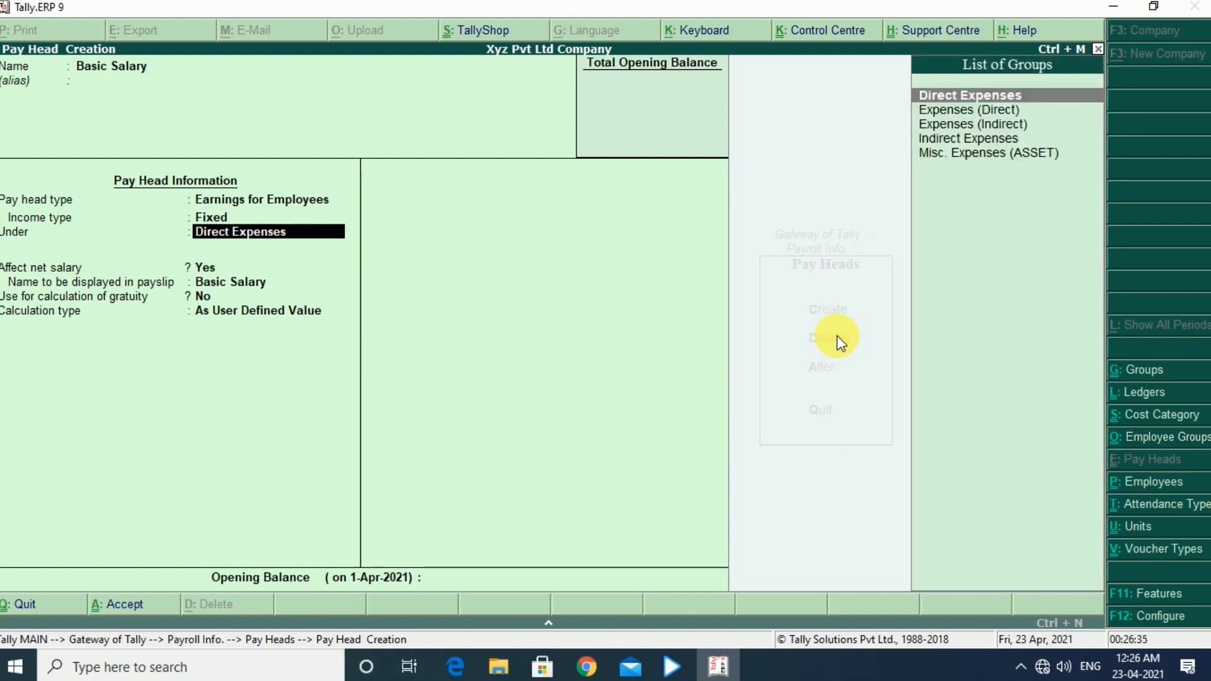
- Place the Basic Salary pay head under Indirect Expenses, keep it affecting net salary, and enable its use for calculation of gratuity
{"action": "key", "text": "Down"}
{"action": "key", "text": "Down"}
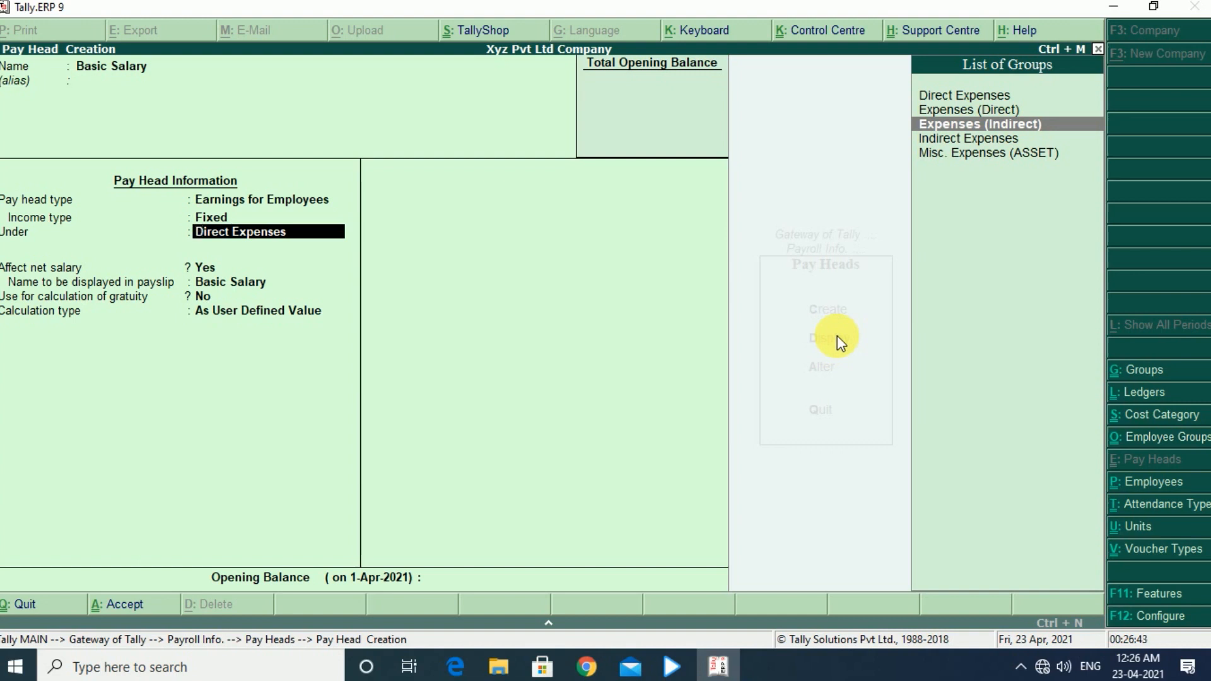
{"action": "key", "text": "Down"}
{"action": "key", "text": "Return"}
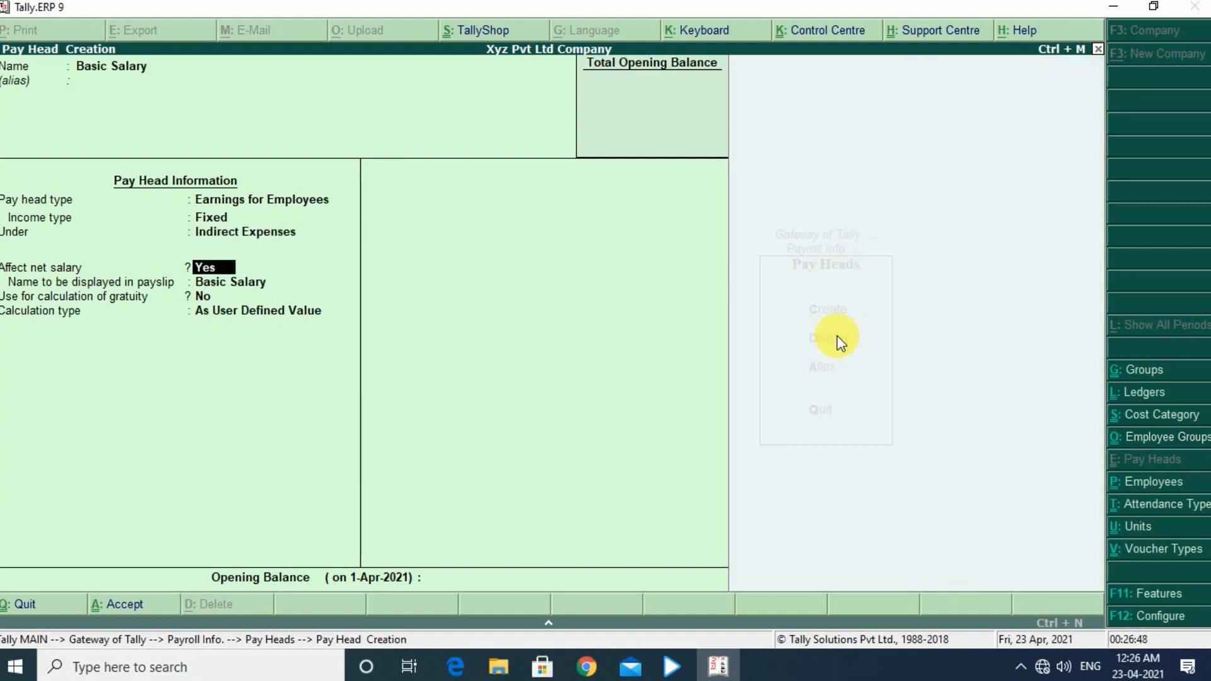
{"action": "key", "text": "Return"}
{"action": "key", "text": "Return"}
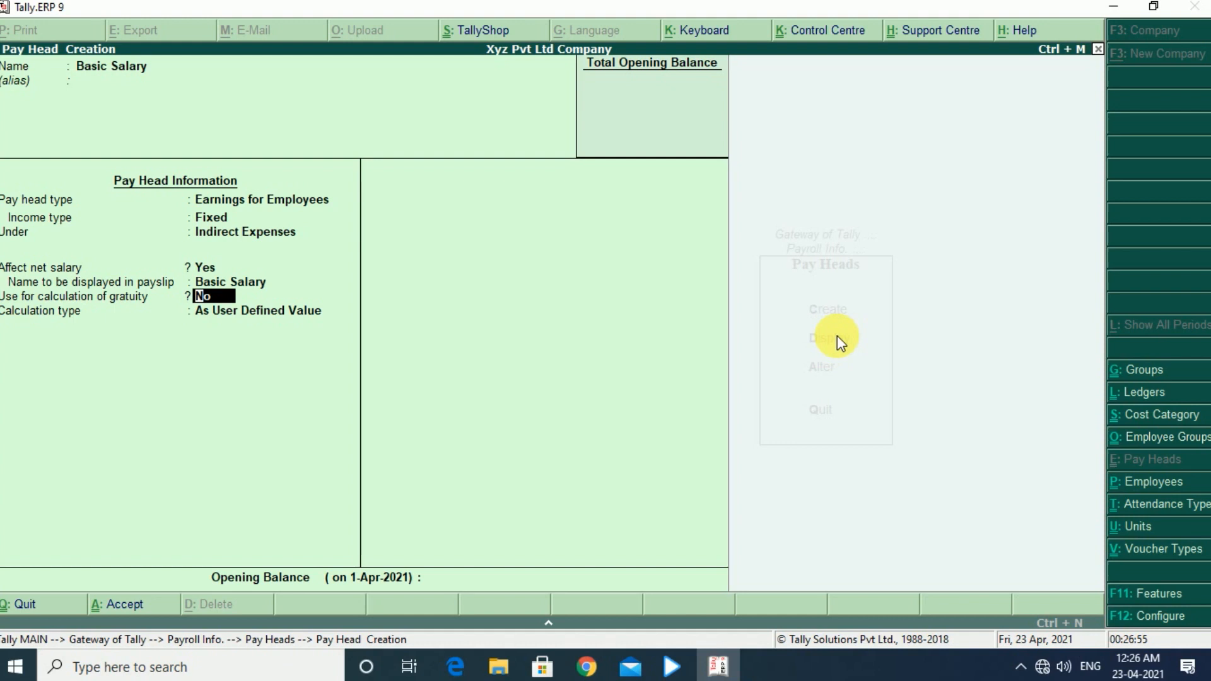
{"action": "type", "text": "y"}
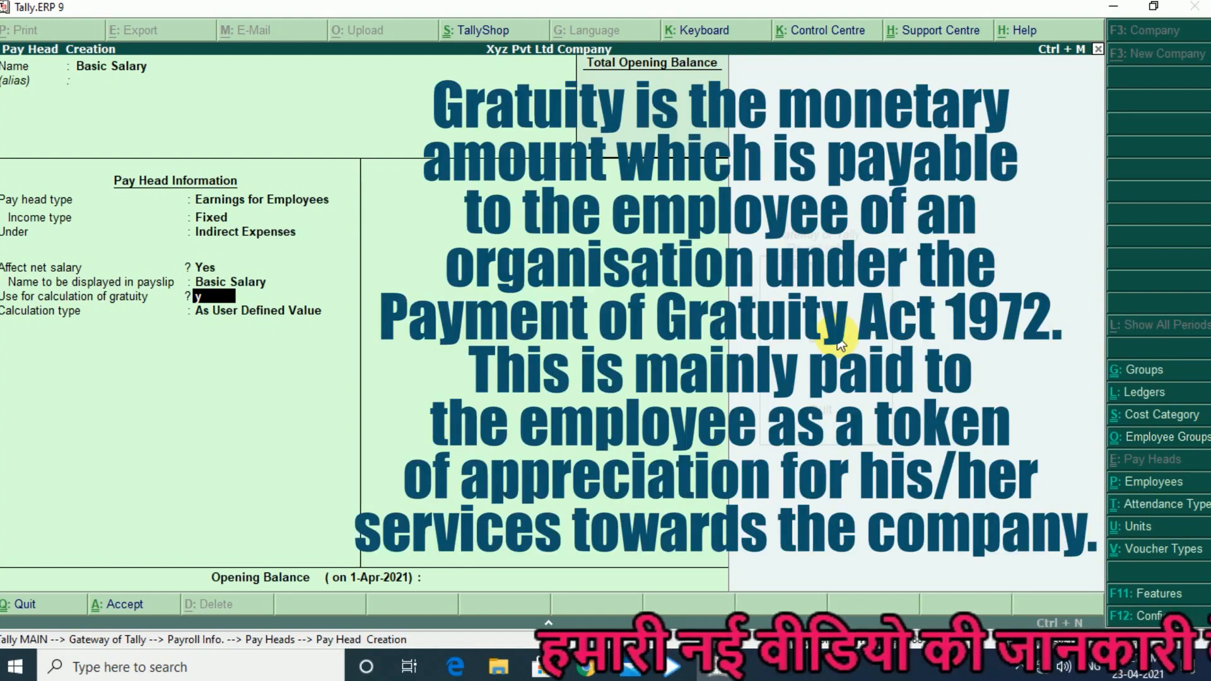
{"action": "key", "text": "Return"}
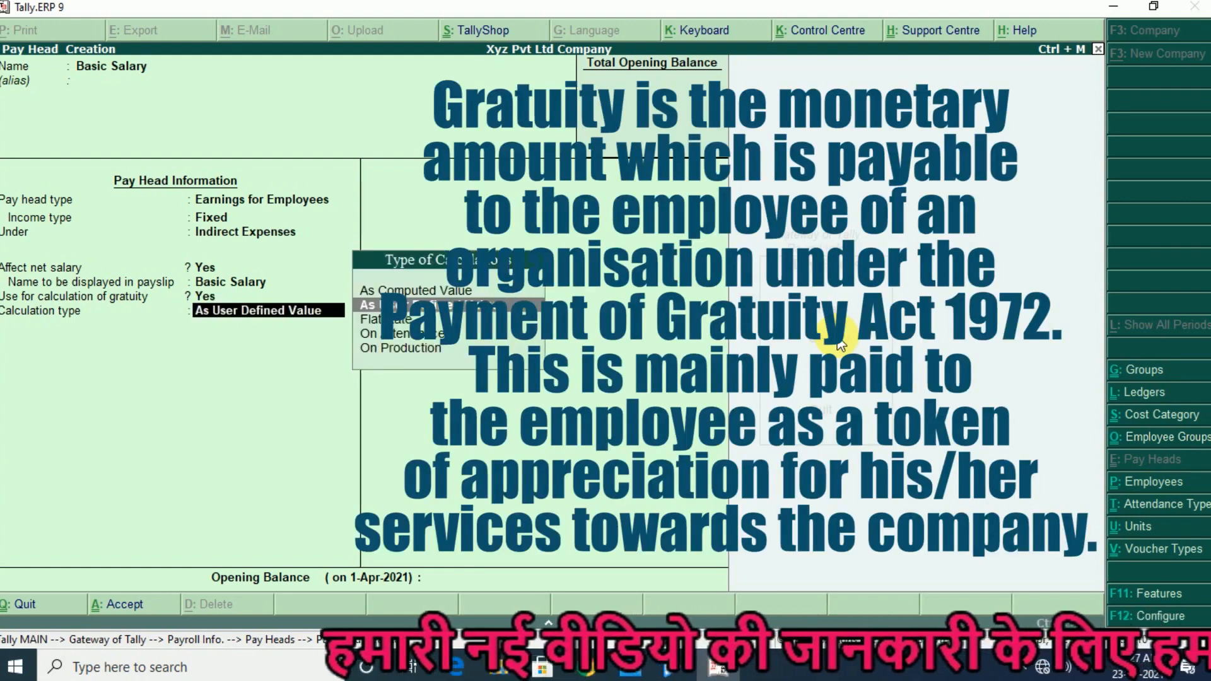
- Set the Basic Salary calculation type to On Attendance, with Present as the attendance/leave with pay
{"action": "key", "text": "Down"}
{"action": "key", "text": "Down"}
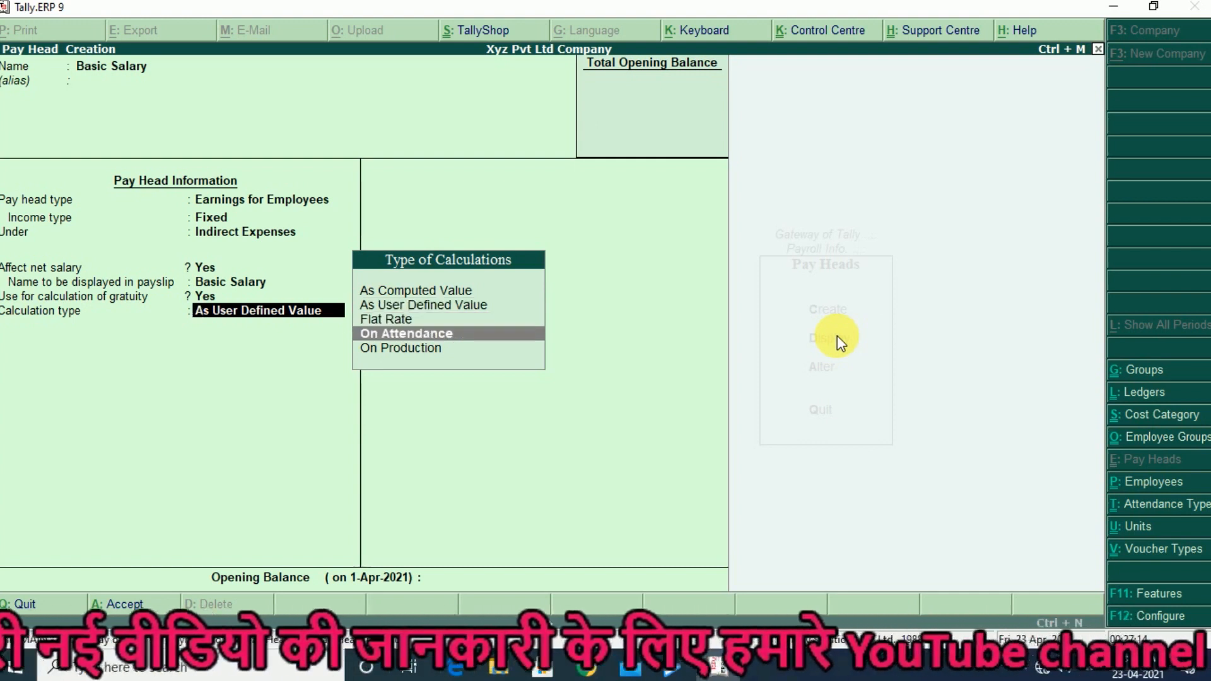
{"action": "key", "text": "Return"}
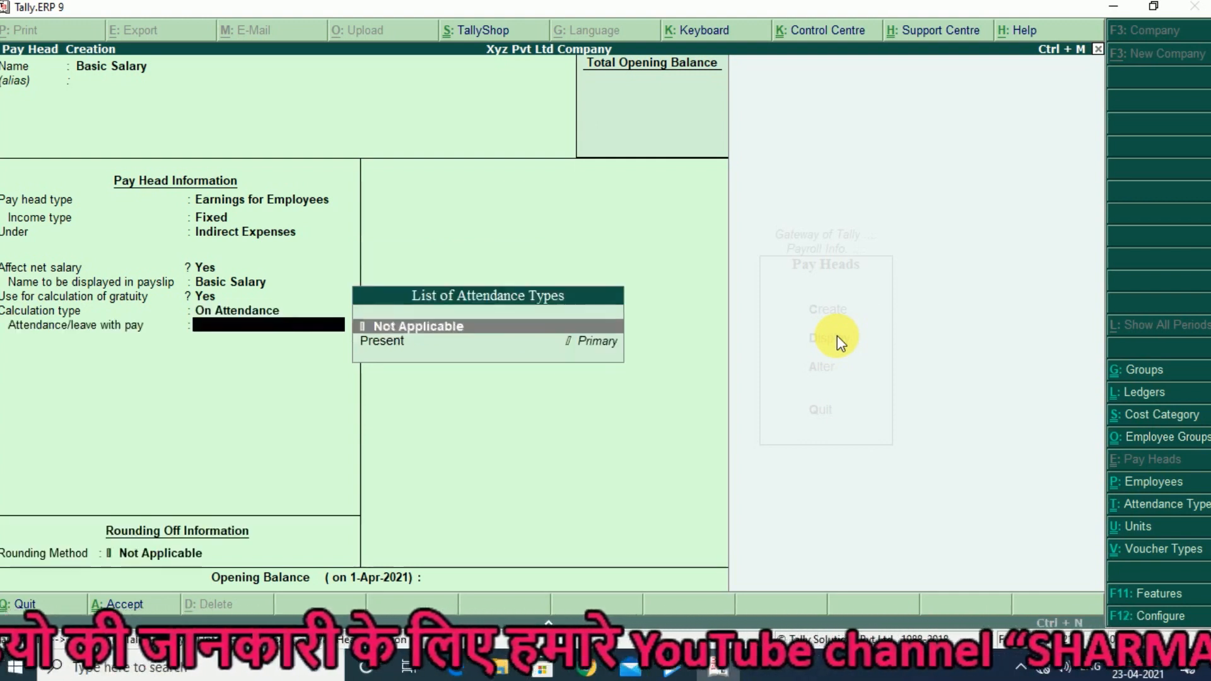
{"action": "key", "text": "Down"}
{"action": "key", "text": "Return"}
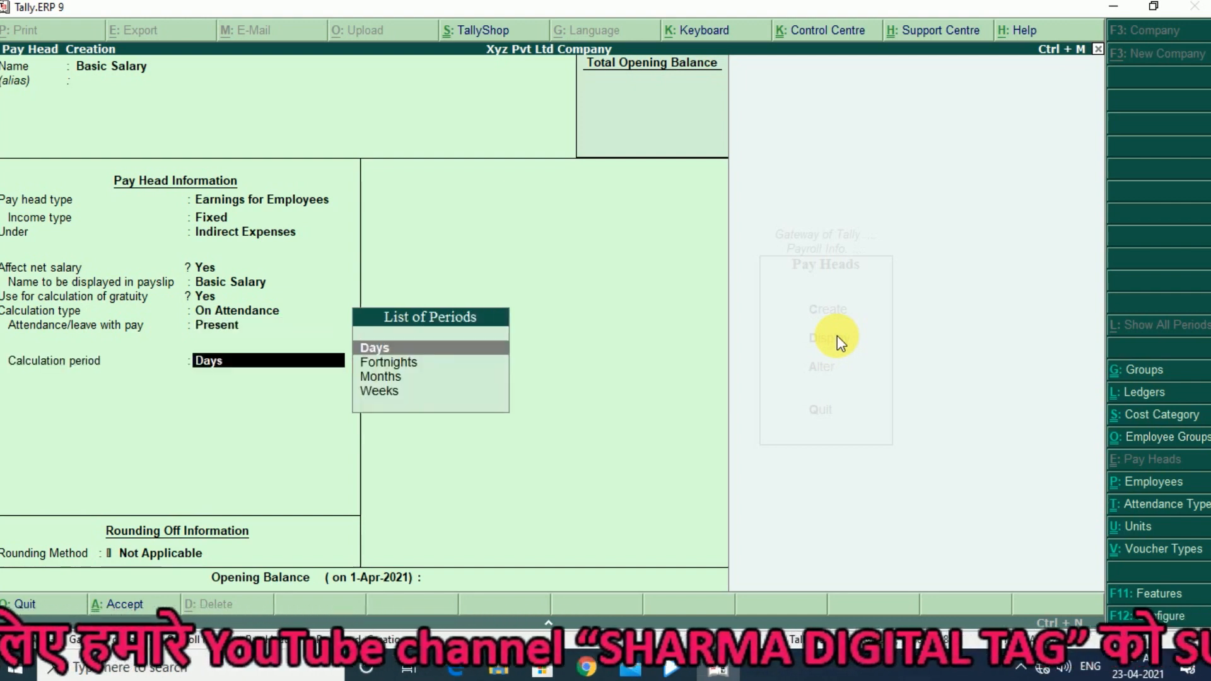
- Set the Basic Salary calculation period to Months, per calendar period and without rounding, and save the pay head
{"action": "key", "text": "Down"}
{"action": "key", "text": "Down"}
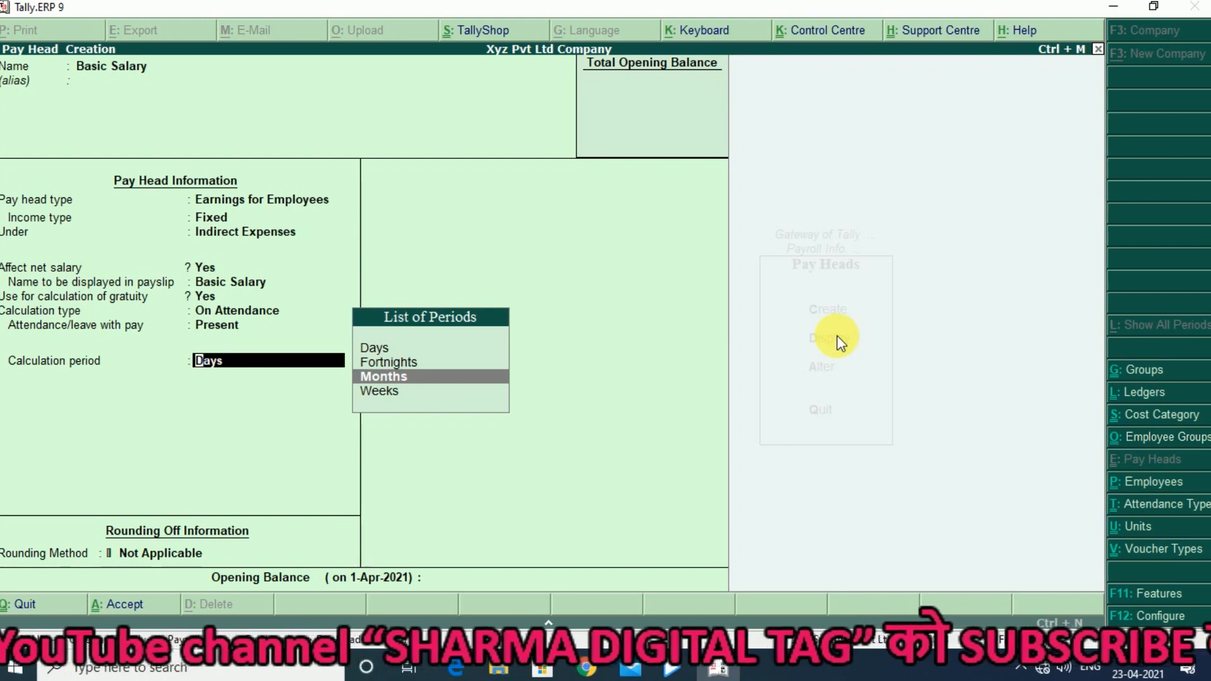
{"action": "key", "text": "Return"}
{"action": "key", "text": "Return"}
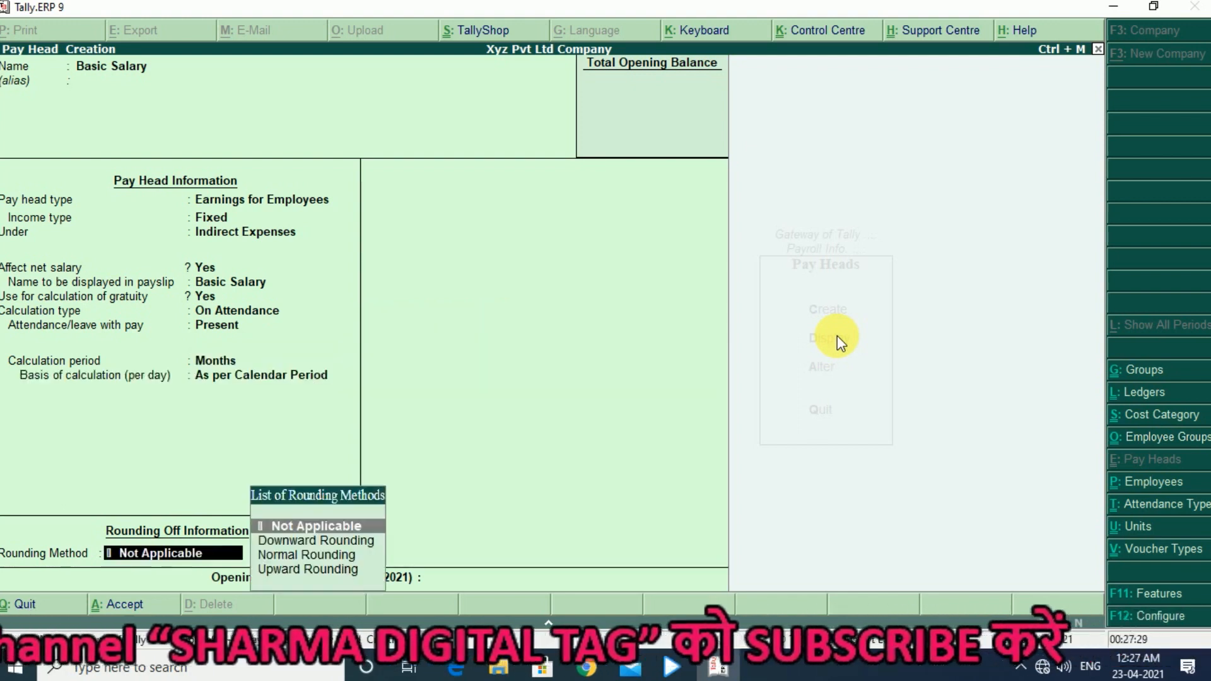
{"action": "key", "text": "Return"}
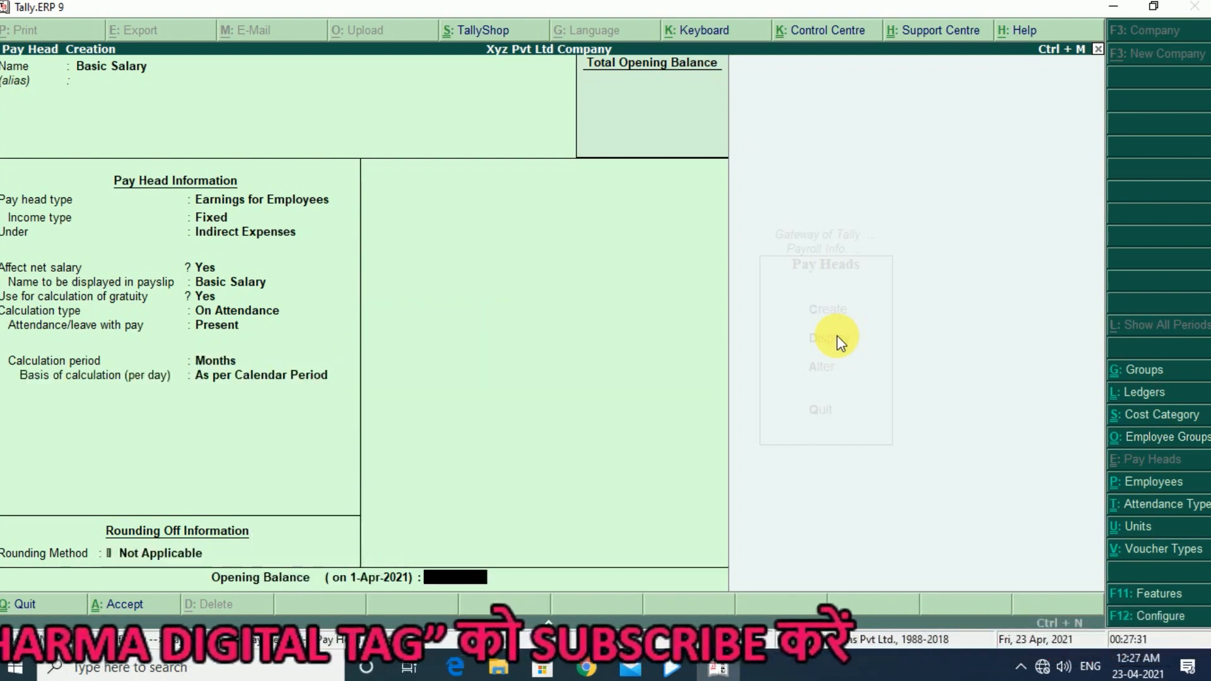
{"action": "key", "text": "ctrl+a"}
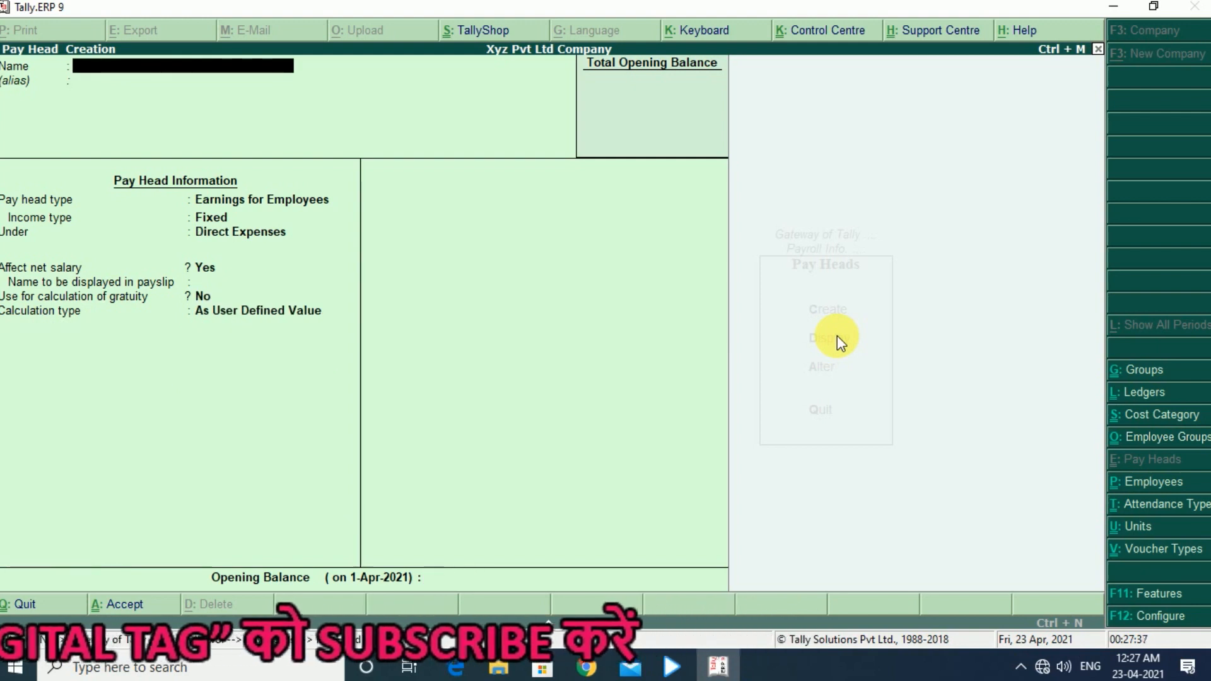
- Start a new pay head named DA, with pay head type Earnings for Employees and income type Variable
{"action": "type", "text": "DA"}
{"action": "key", "text": "Return"}
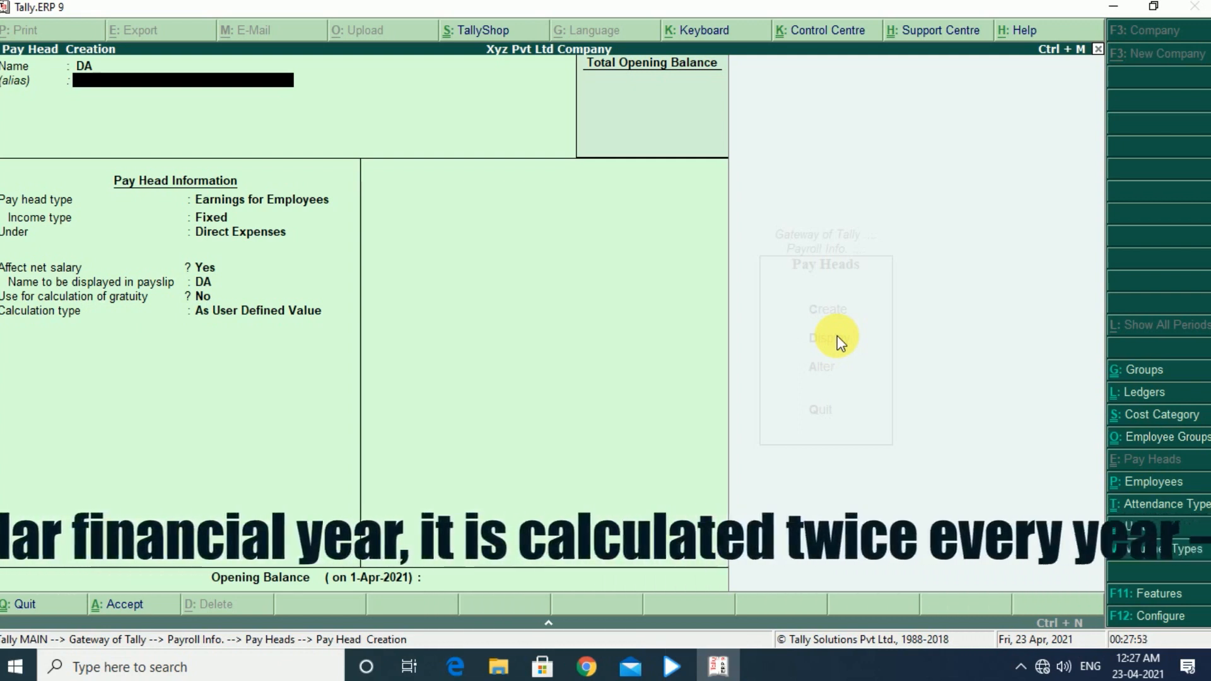
{"action": "key", "text": "Return"}
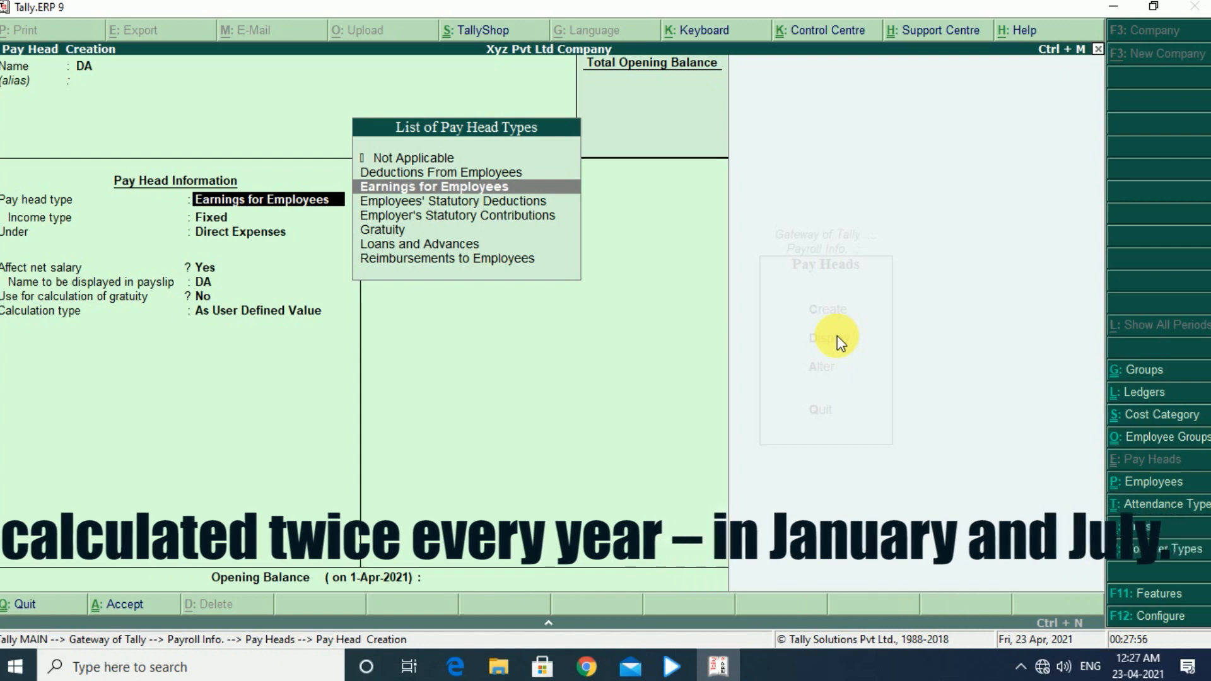
{"action": "key", "text": "Return"}
{"action": "key", "text": "Down"}
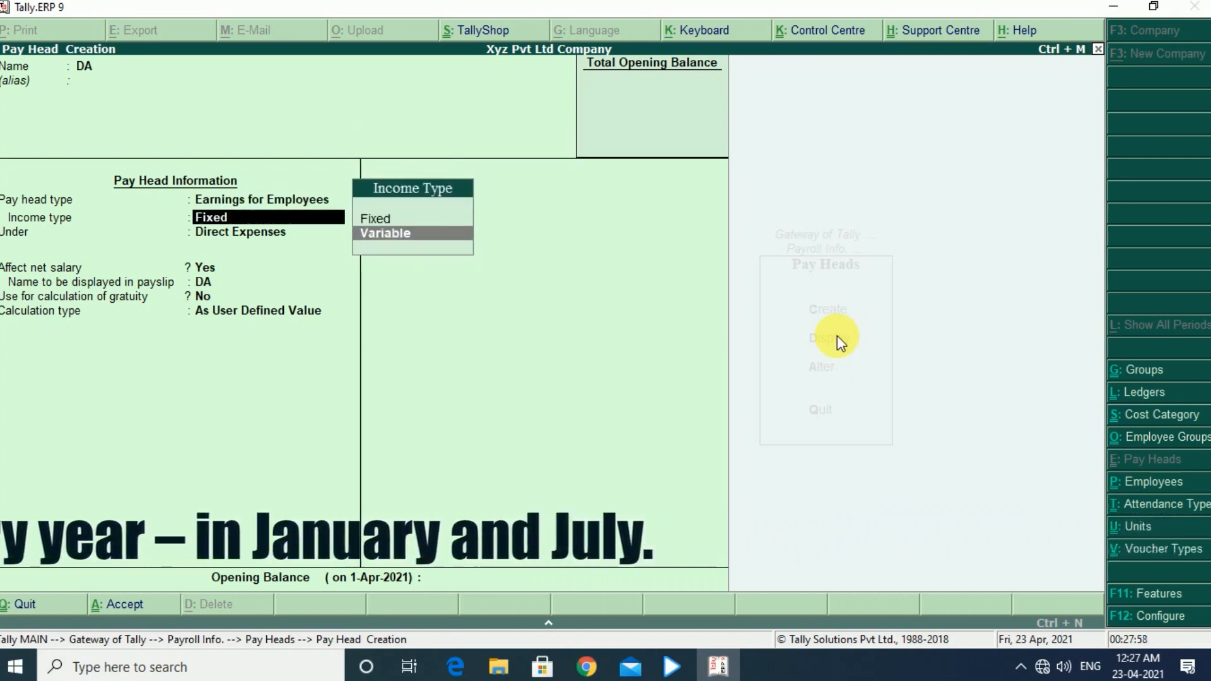
{"action": "key", "text": "Return"}
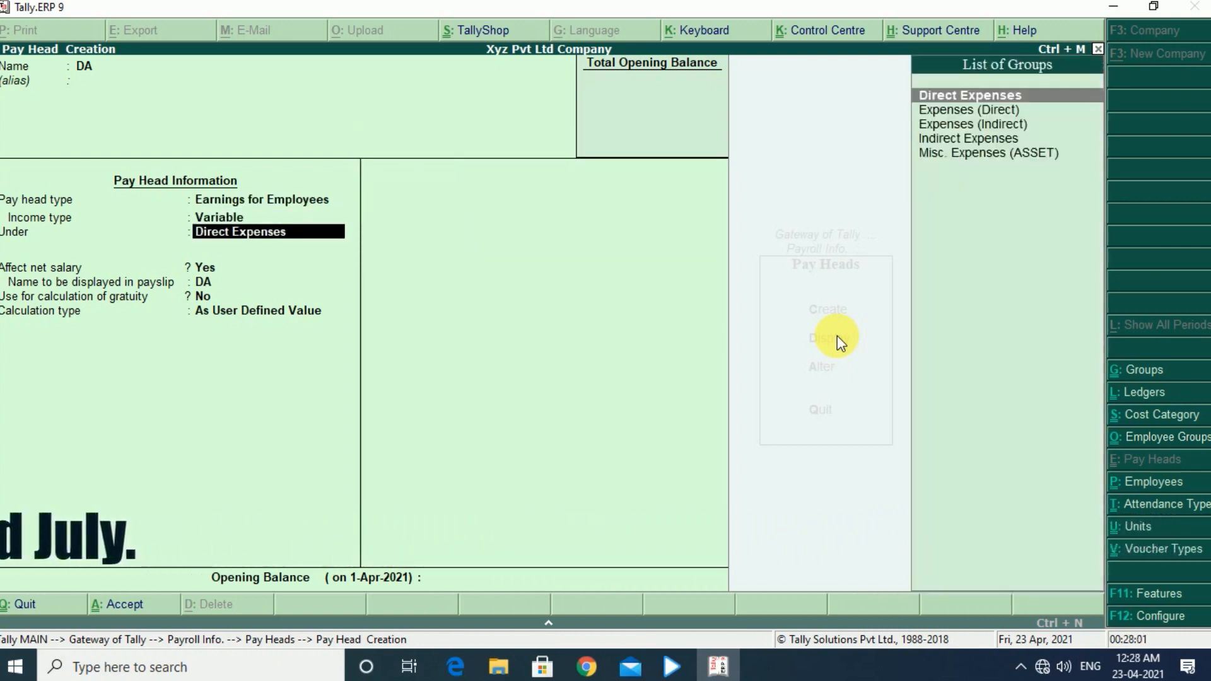
- Place the DA pay head under Indirect Expenses, keep it affecting net salary, and leave it out of gratuity calculation
{"action": "key", "text": "Down"}
{"action": "key", "text": "Down"}
{"action": "key", "text": "Down"}
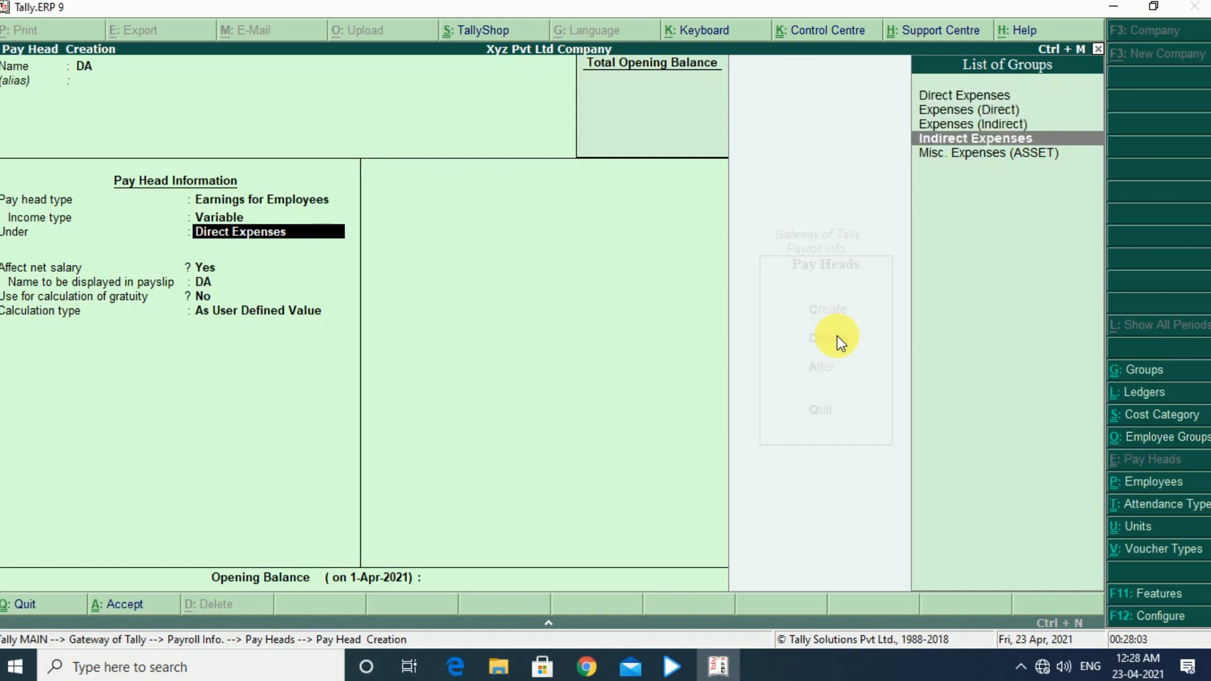
{"action": "key", "text": "Return"}
{"action": "key", "text": "Return"}
{"action": "key", "text": "Return"}
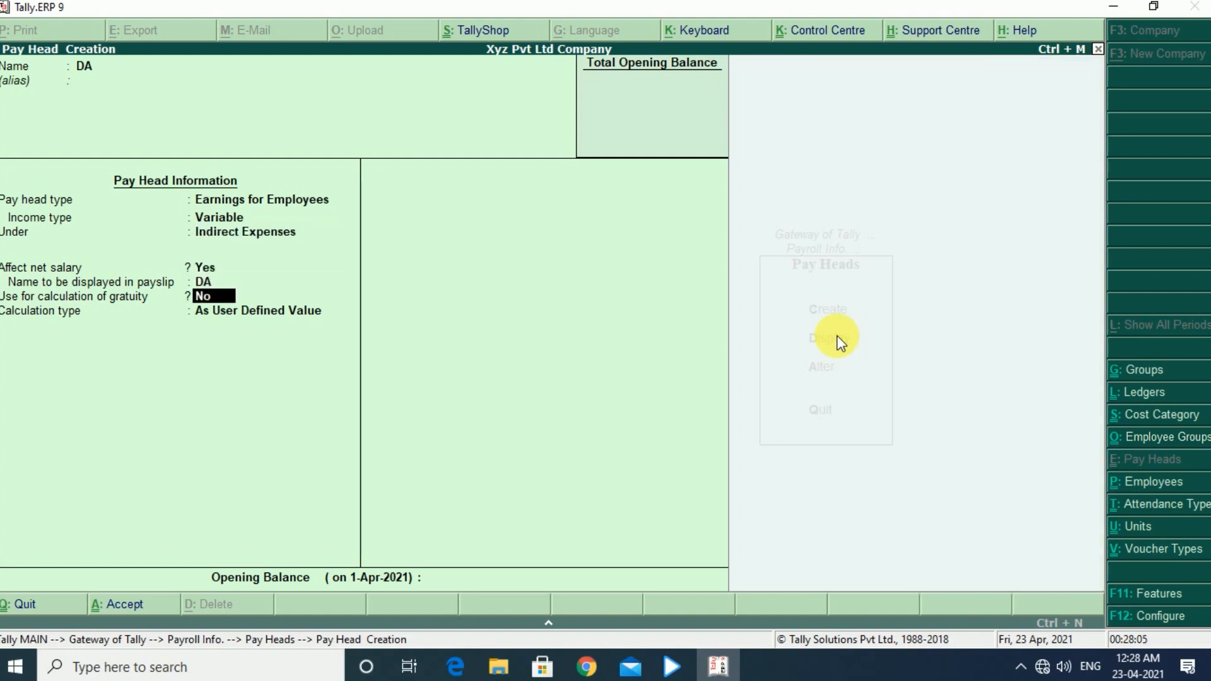
{"action": "key", "text": "Return"}
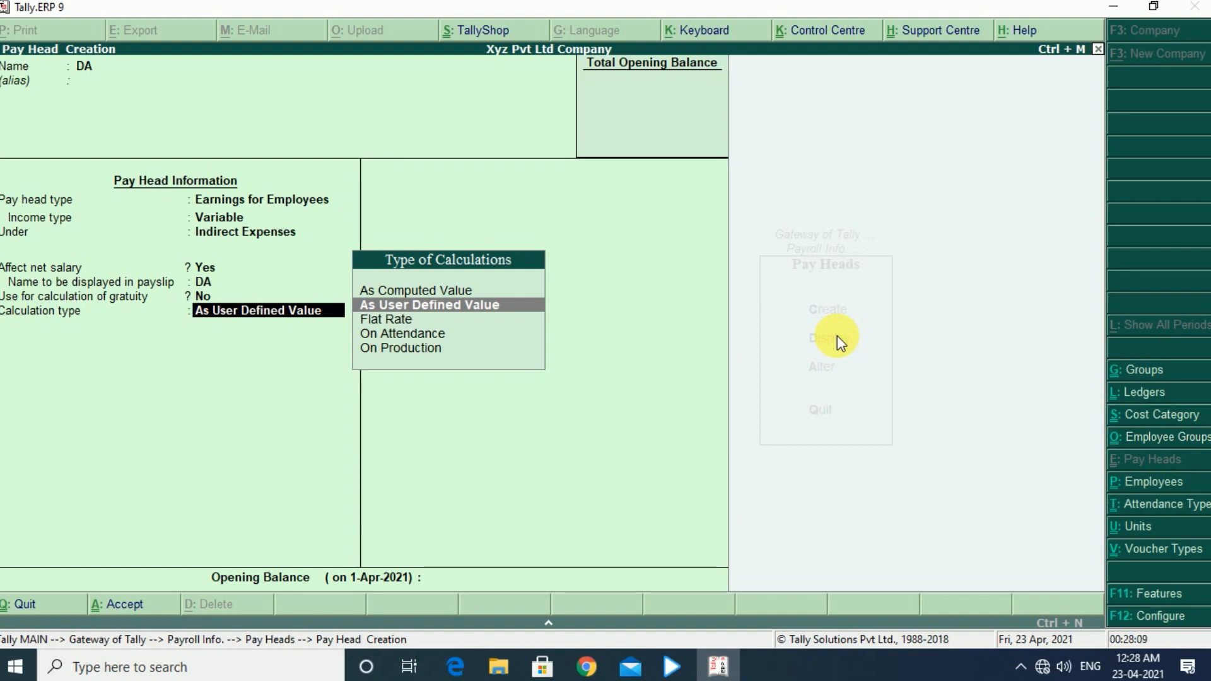
- Calculate DA As Computed Value without rounding, using a specified formula that adds the Basic Salary pay head
{"action": "key", "text": "Up"}
{"action": "key", "text": "Return"}
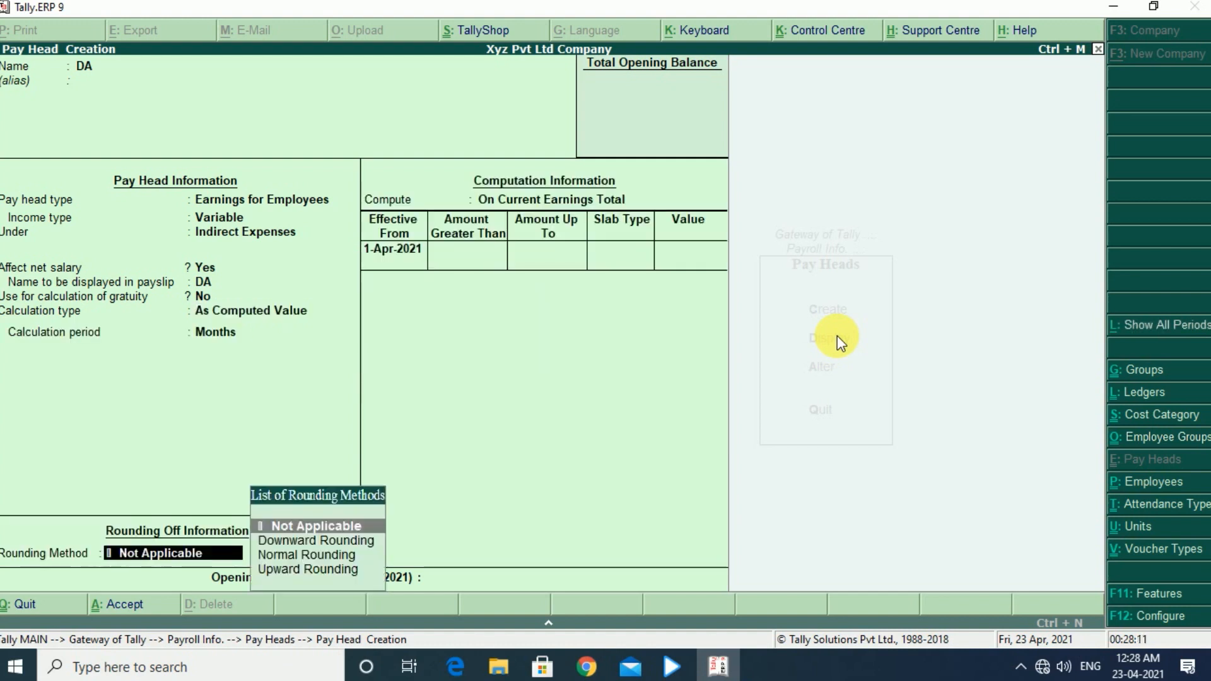
{"action": "key", "text": "Return"}
{"action": "key", "text": "Down"}
{"action": "key", "text": "Down"}
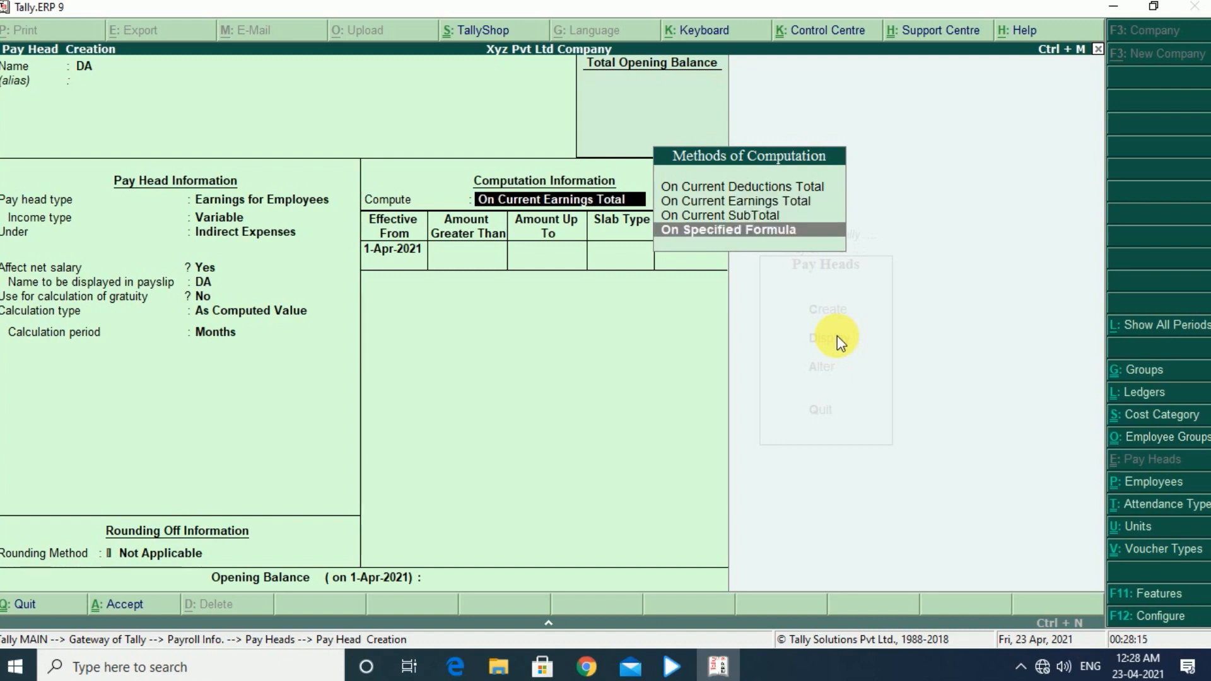
{"action": "key", "text": "Return"}
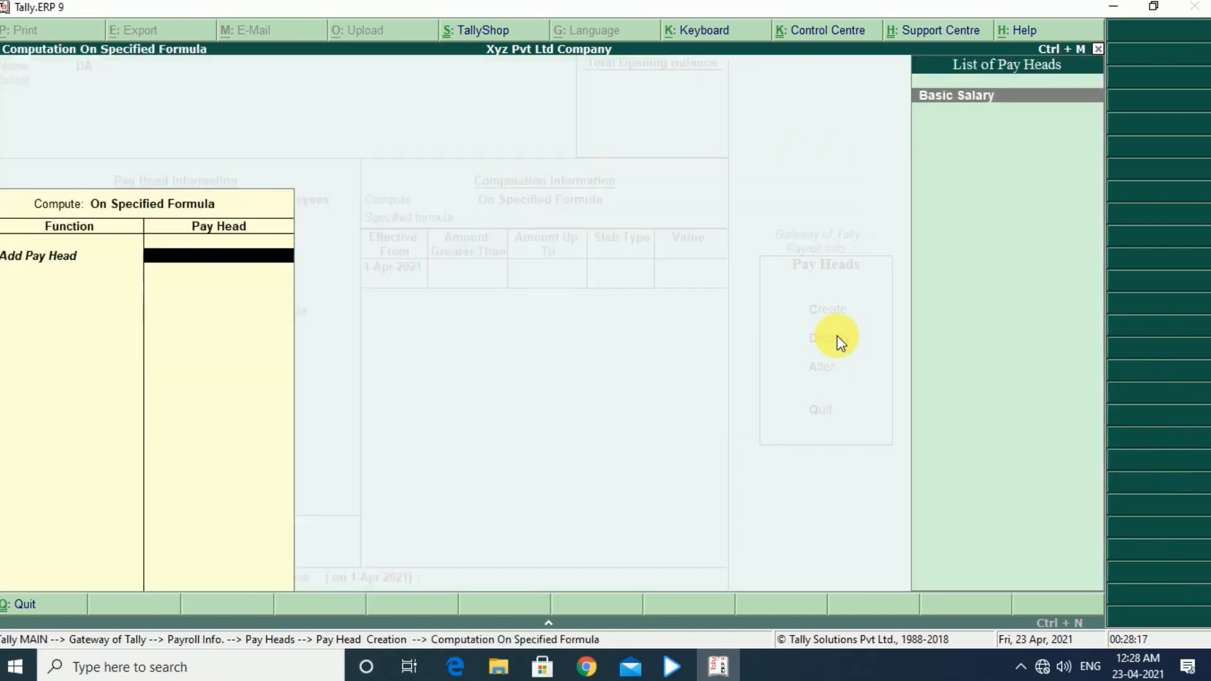
{"action": "key", "text": "Return"}
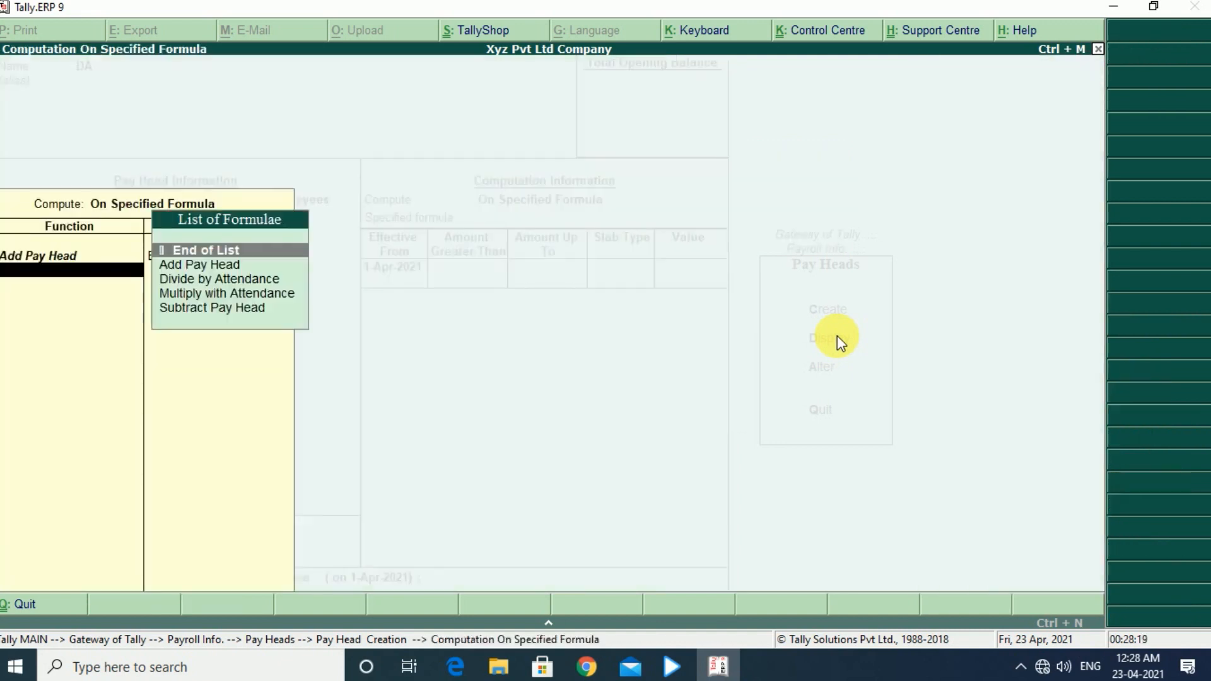
{"action": "key", "text": "Return"}
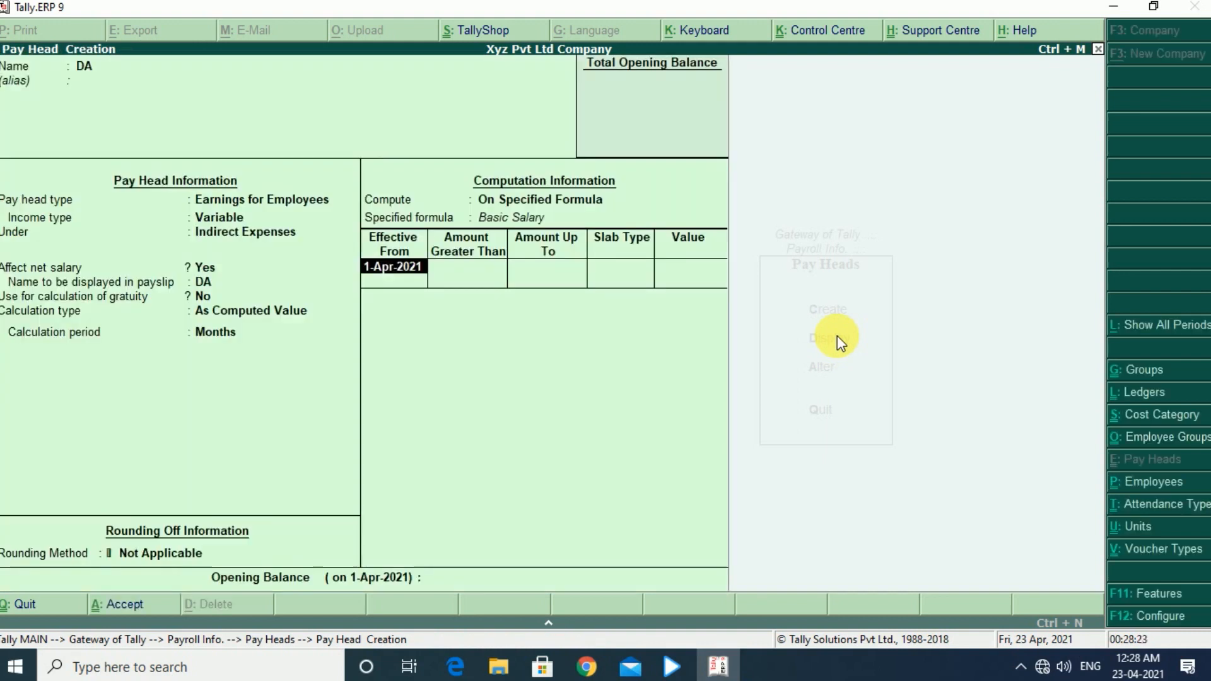
- Add a Percentage slab of 8% effective from 1-Apr-2021 to DA and save the pay head
{"action": "key", "text": "Return"}
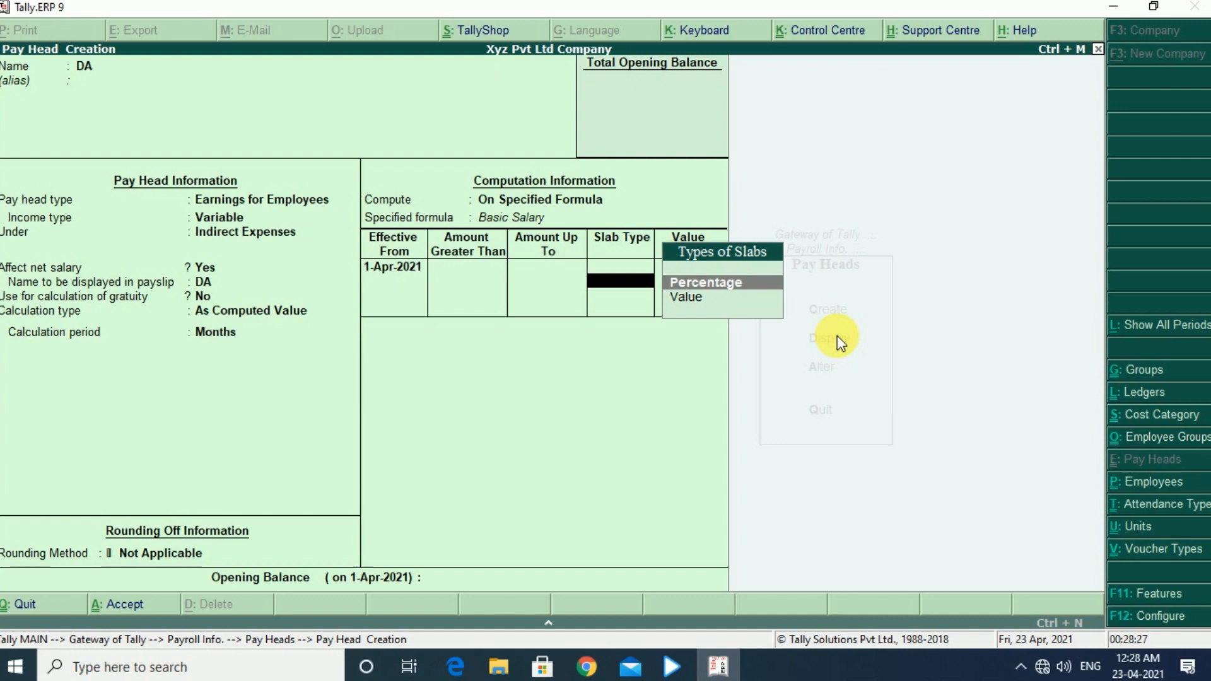
{"action": "key", "text": "Return"}
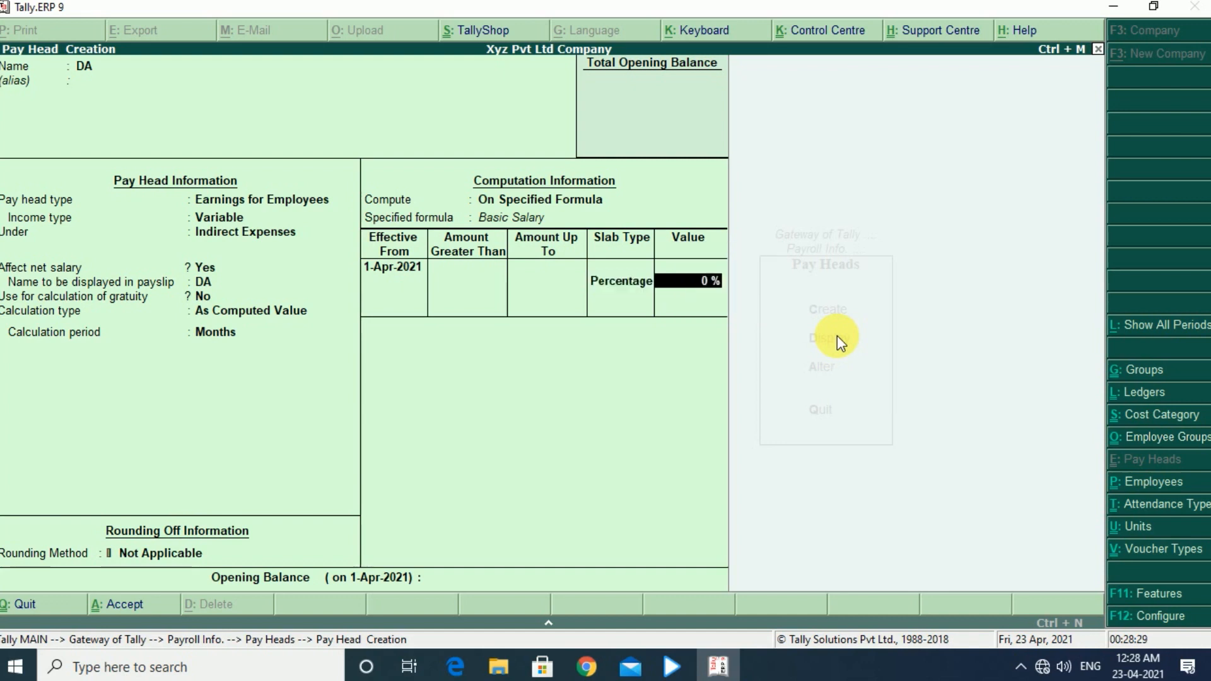
{"action": "type", "text": "8"}
{"action": "key", "text": "Return"}
{"action": "key", "text": "Return"}
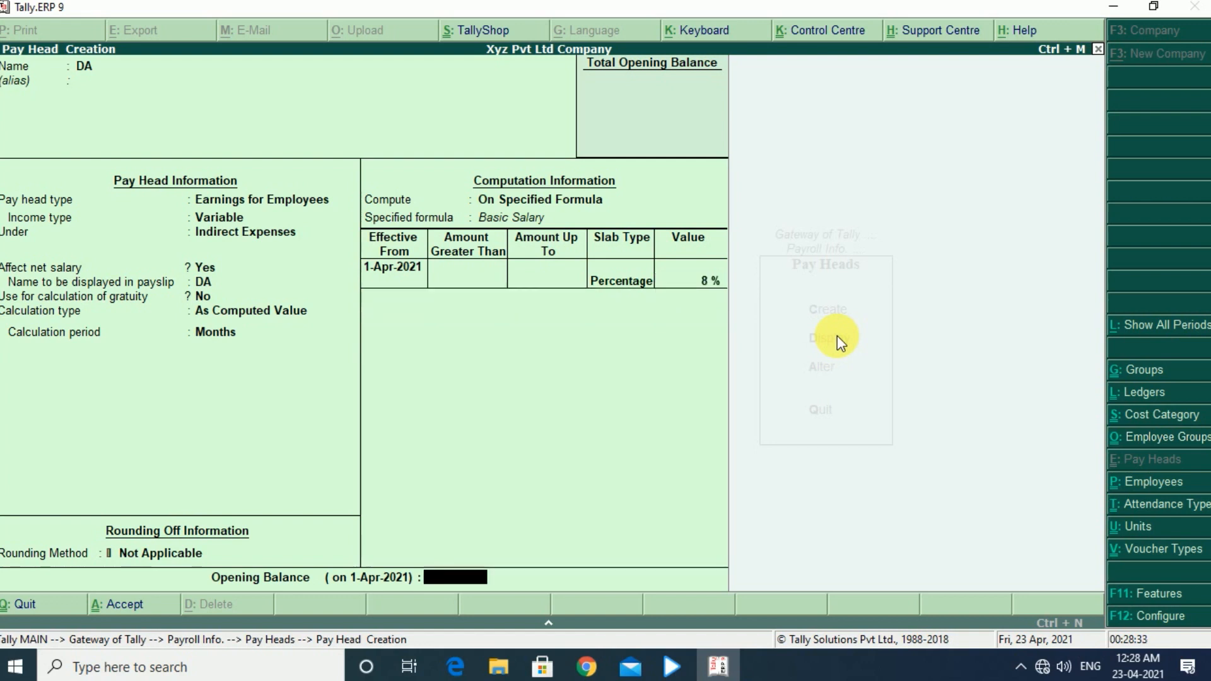
{"action": "key", "text": "Return"}
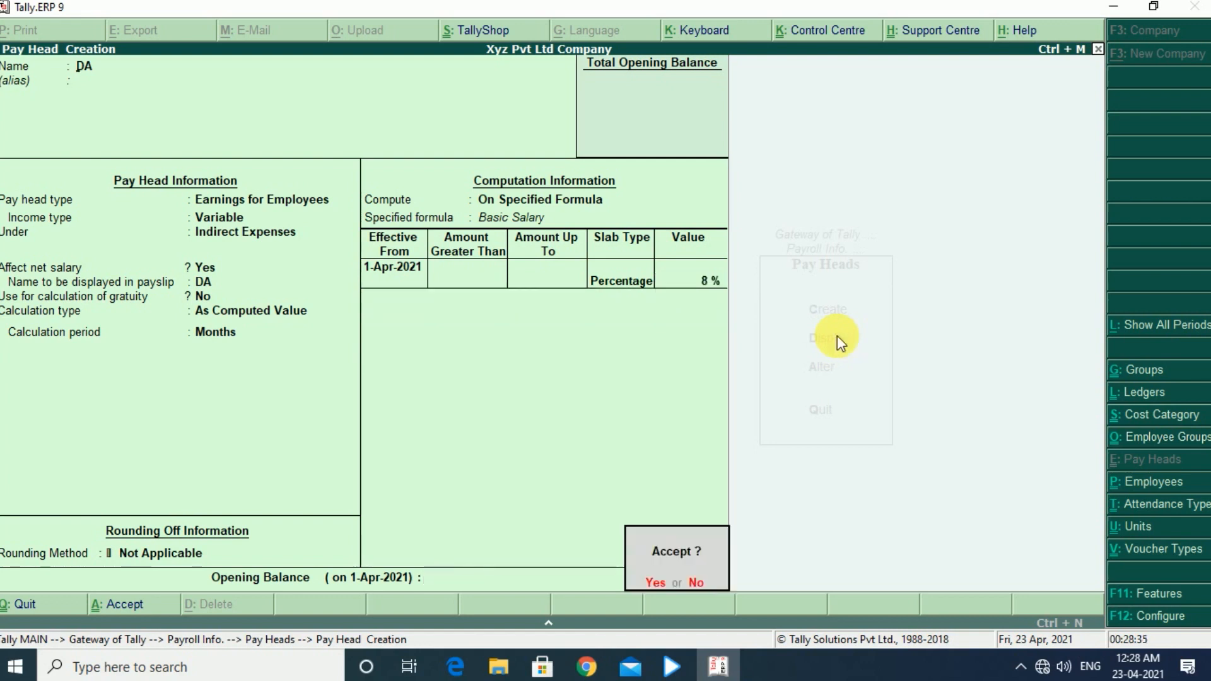
{"action": "key", "text": "Return"}
- Start a new pay head named HRA, with pay head type Earnings for Employees and income type Variable
{"action": "type", "text": "HRA"}
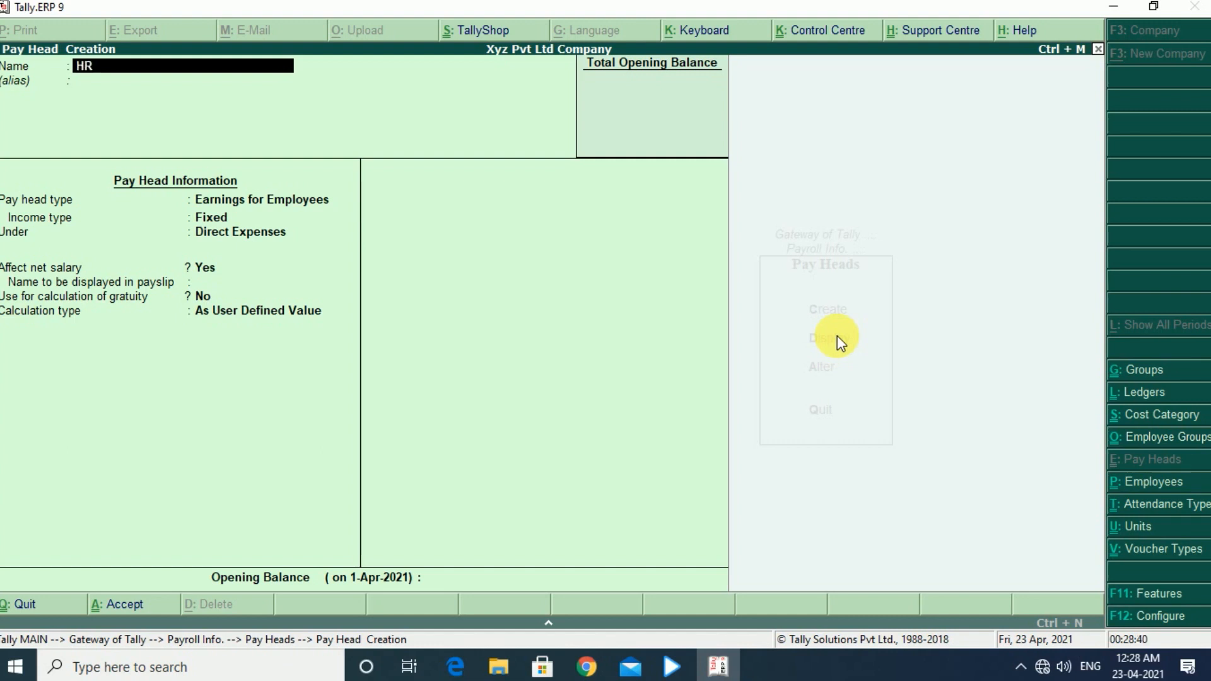
{"action": "key", "text": "Return"}
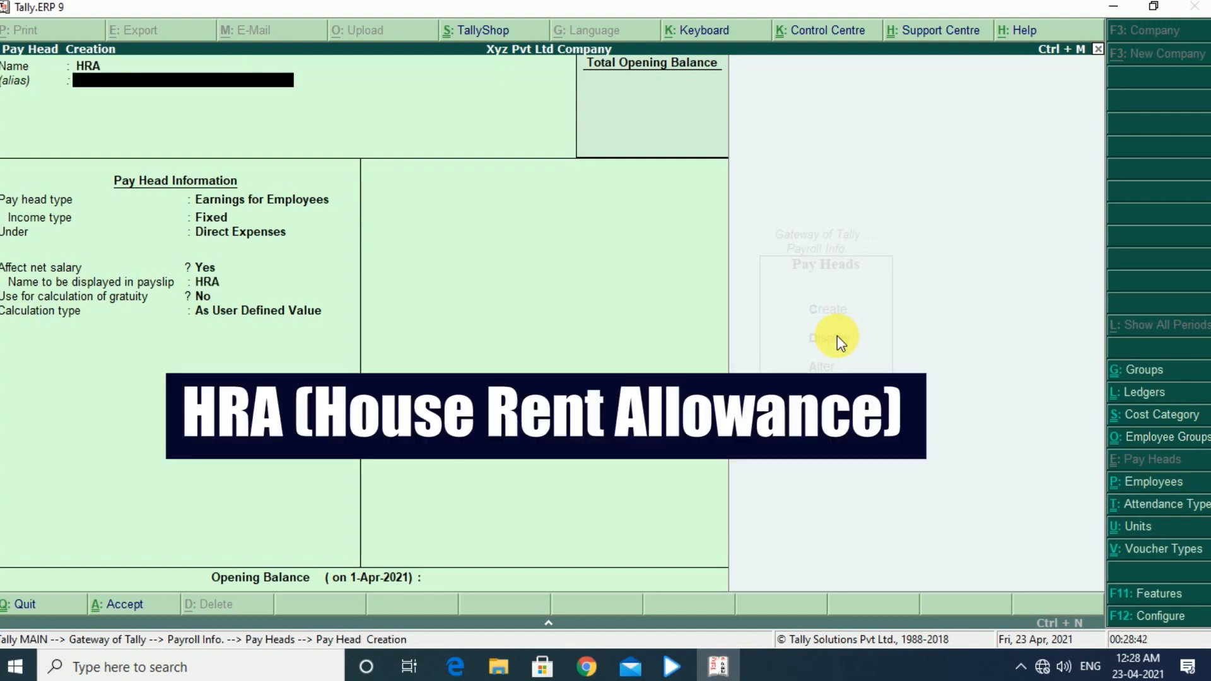
{"action": "key", "text": "Return"}
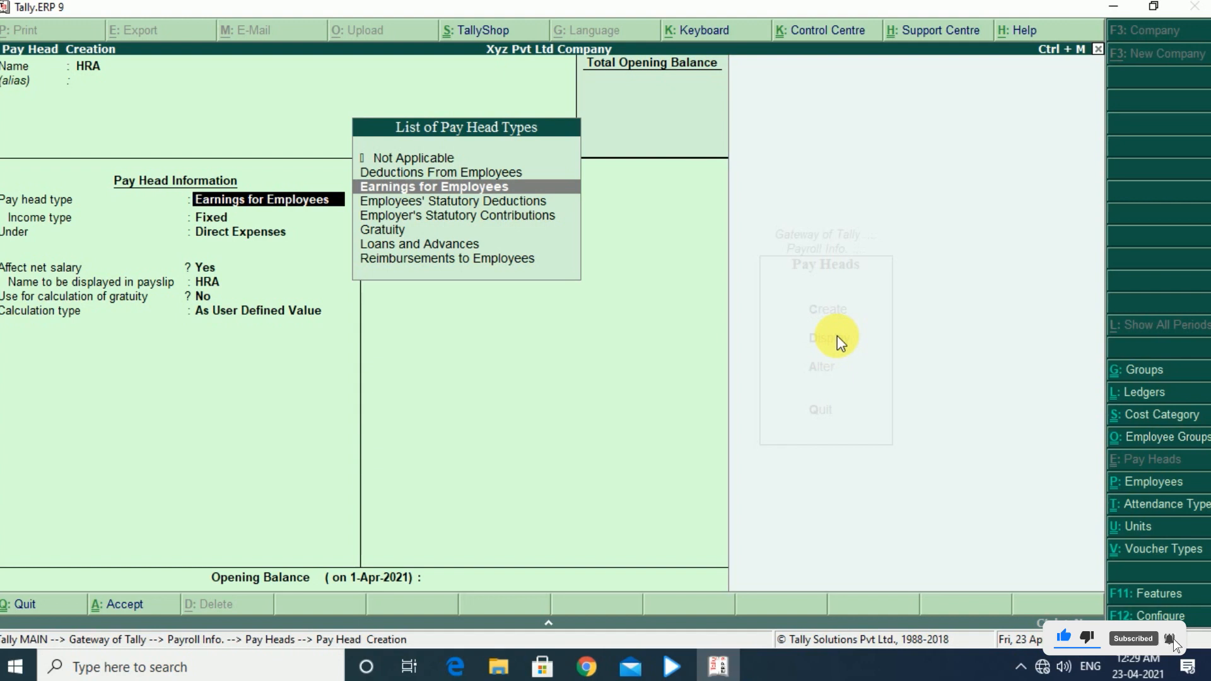
{"action": "key", "text": "Return"}
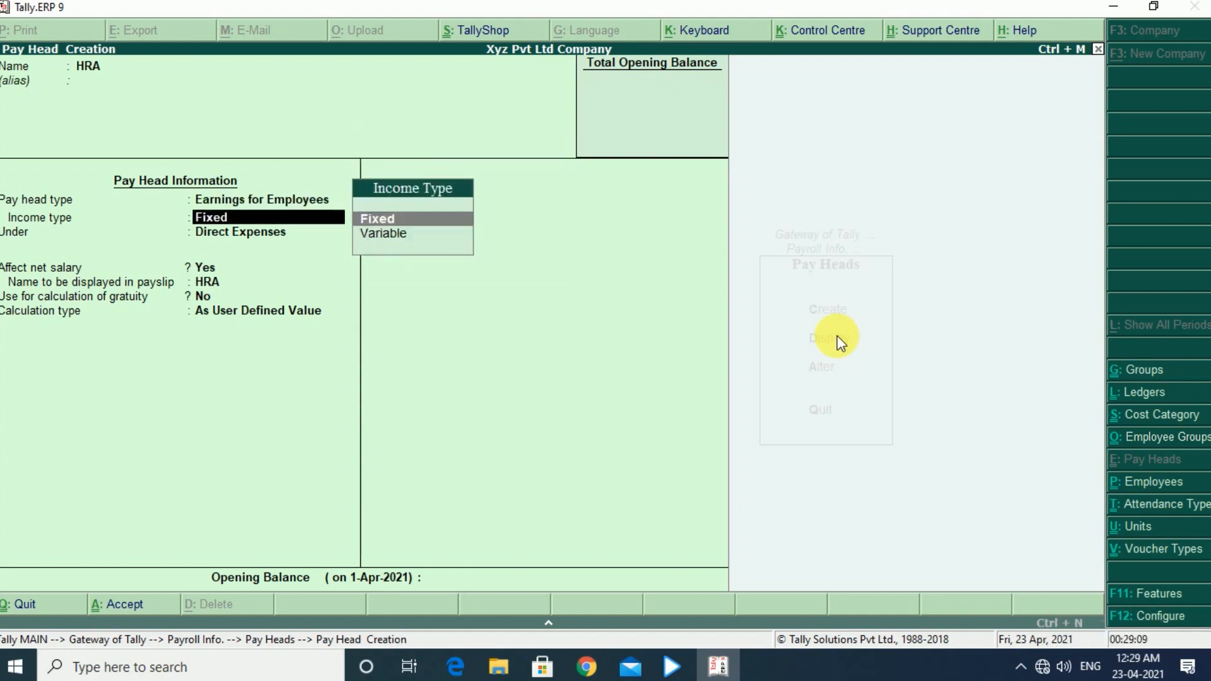
{"action": "key", "text": "Down"}
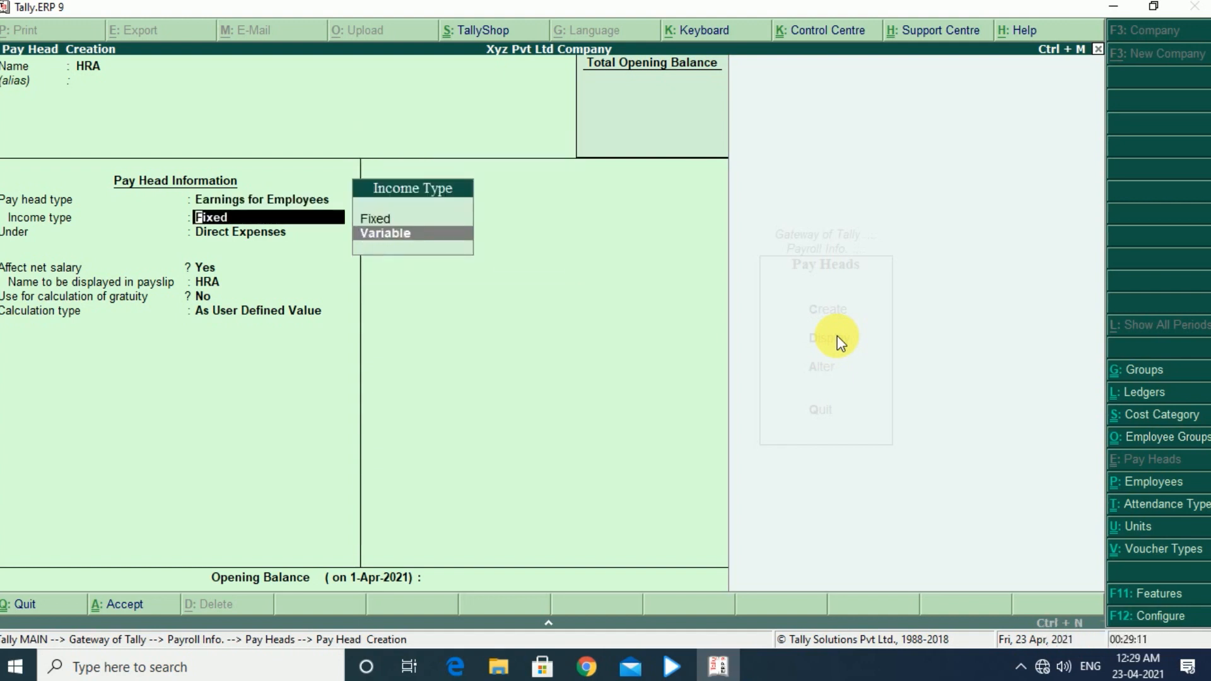
{"action": "key", "text": "Return"}
- Place the HRA pay head under Indirect Expenses, keep it affecting net salary, and leave it out of gratuity calculation
{"action": "key", "text": "Down"}
{"action": "key", "text": "Down"}
{"action": "key", "text": "Down"}
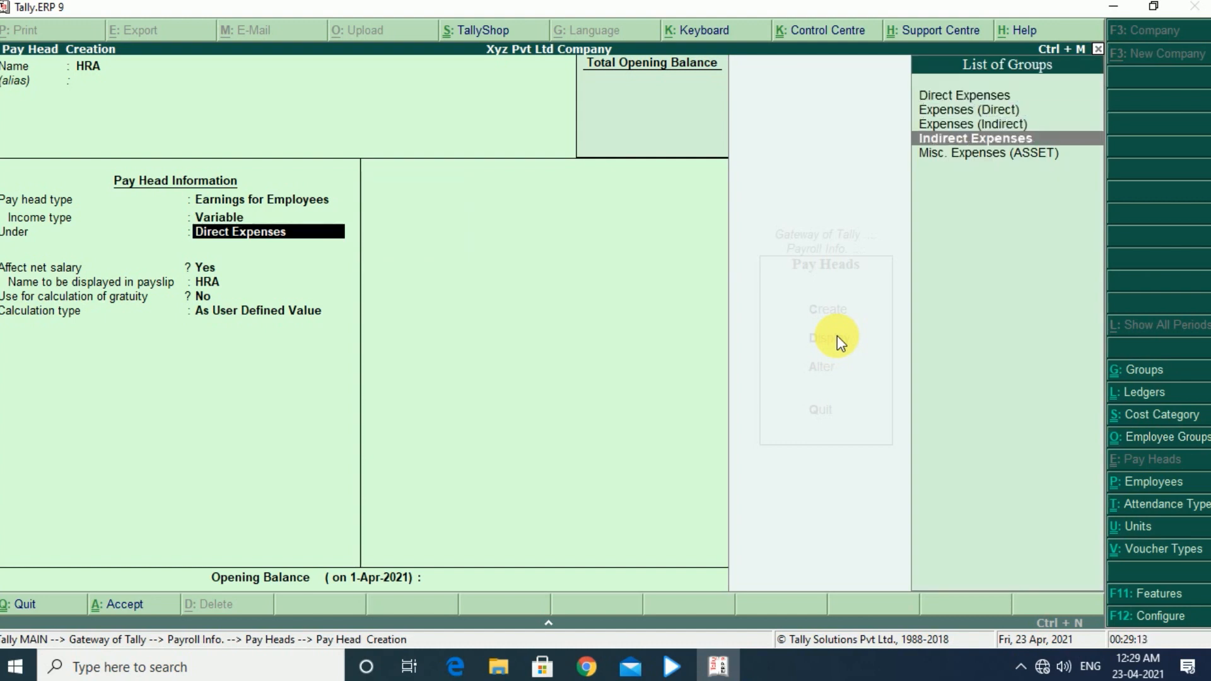
{"action": "key", "text": "Return"}
{"action": "key", "text": "Return"}
{"action": "key", "text": "Return"}
{"action": "key", "text": "Return"}
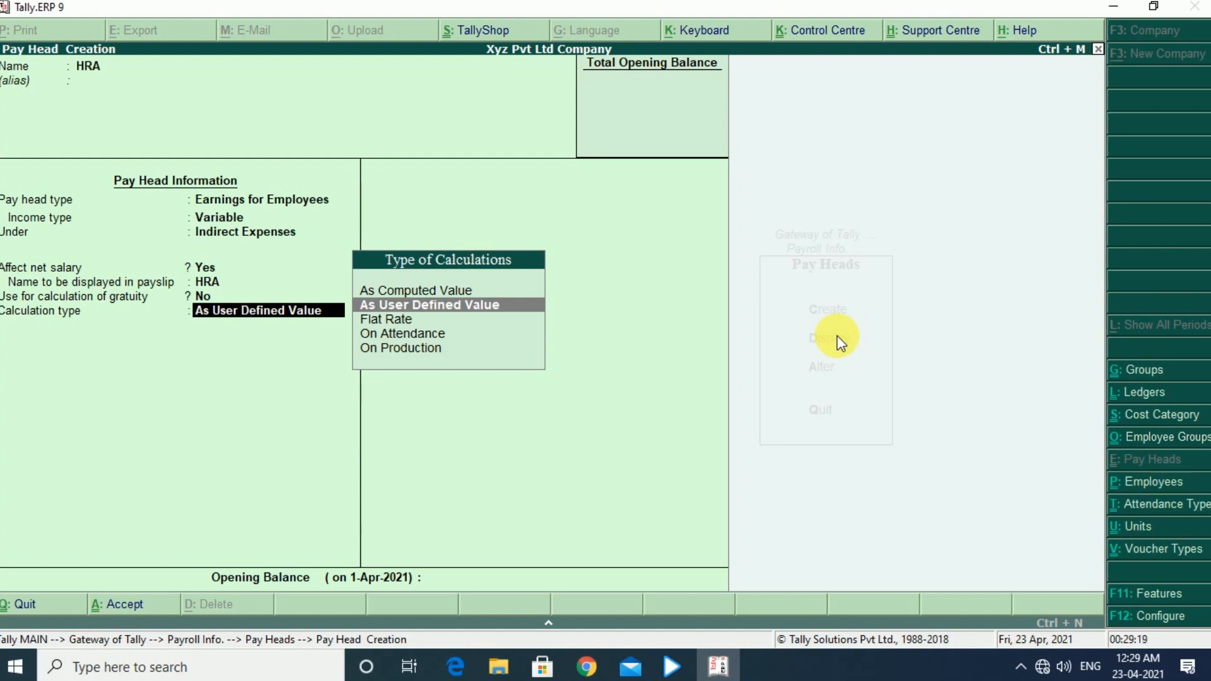
- Set the HRA calculation type to On Attendance, with Present as the attendance/leave with pay
{"action": "key", "text": "Down"}
{"action": "key", "text": "Down"}
{"action": "key", "text": "Return"}
{"action": "key", "text": "Down"}
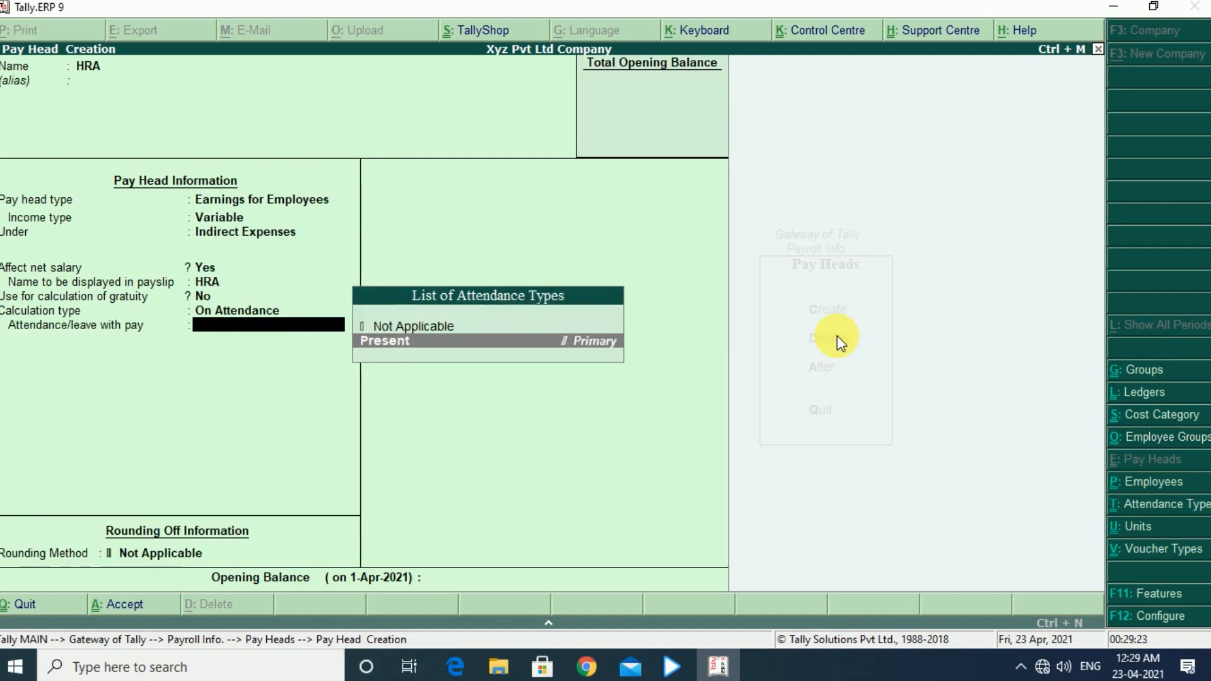
{"action": "key", "text": "Return"}
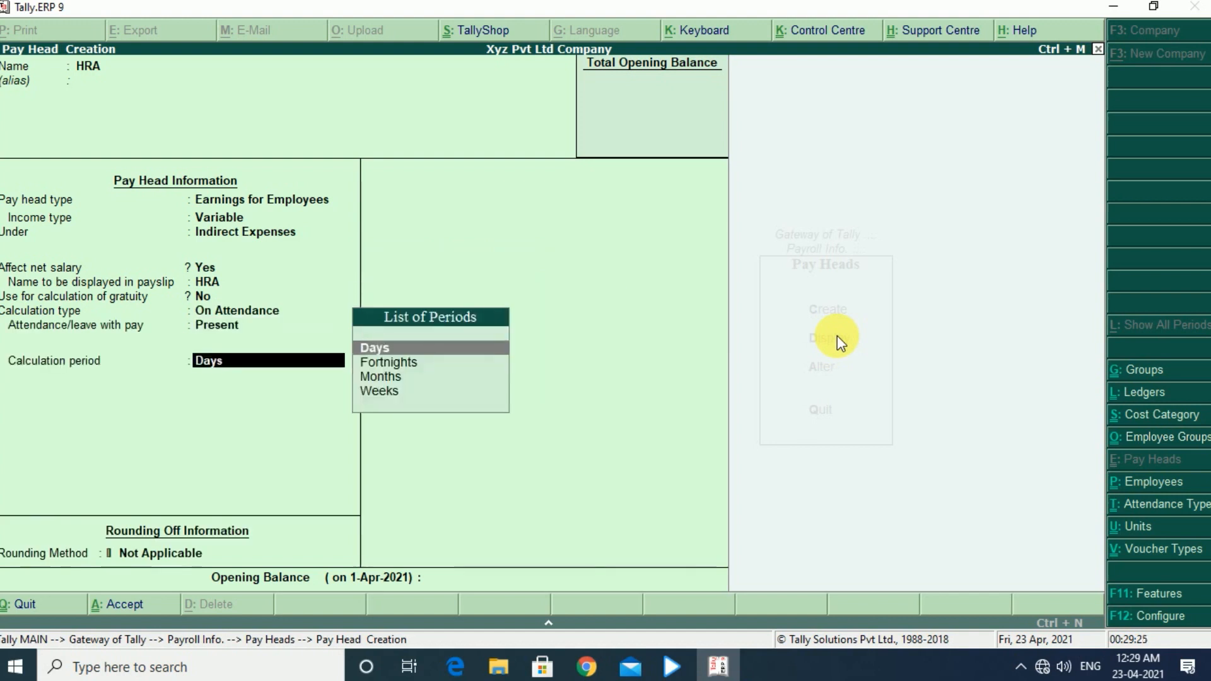
- Set the HRA calculation period to Months on an As per Calendar Period basis and save the pay head
{"action": "key", "text": "Down"}
{"action": "key", "text": "Down"}
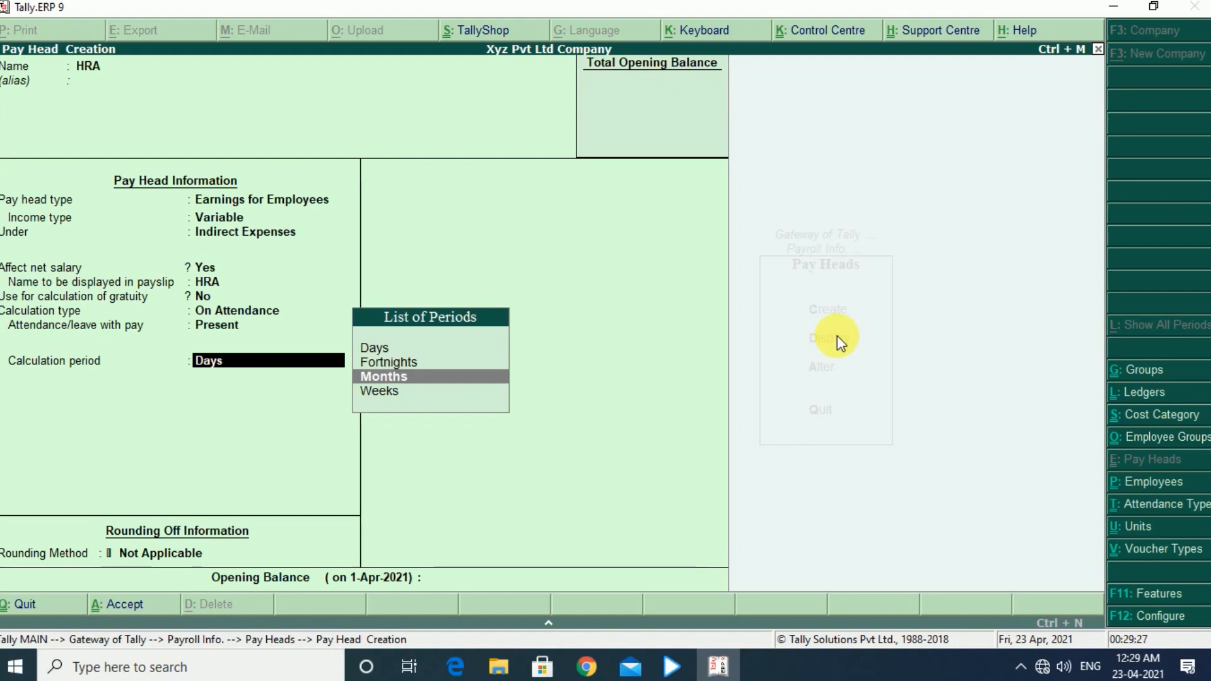
{"action": "key", "text": "Return"}
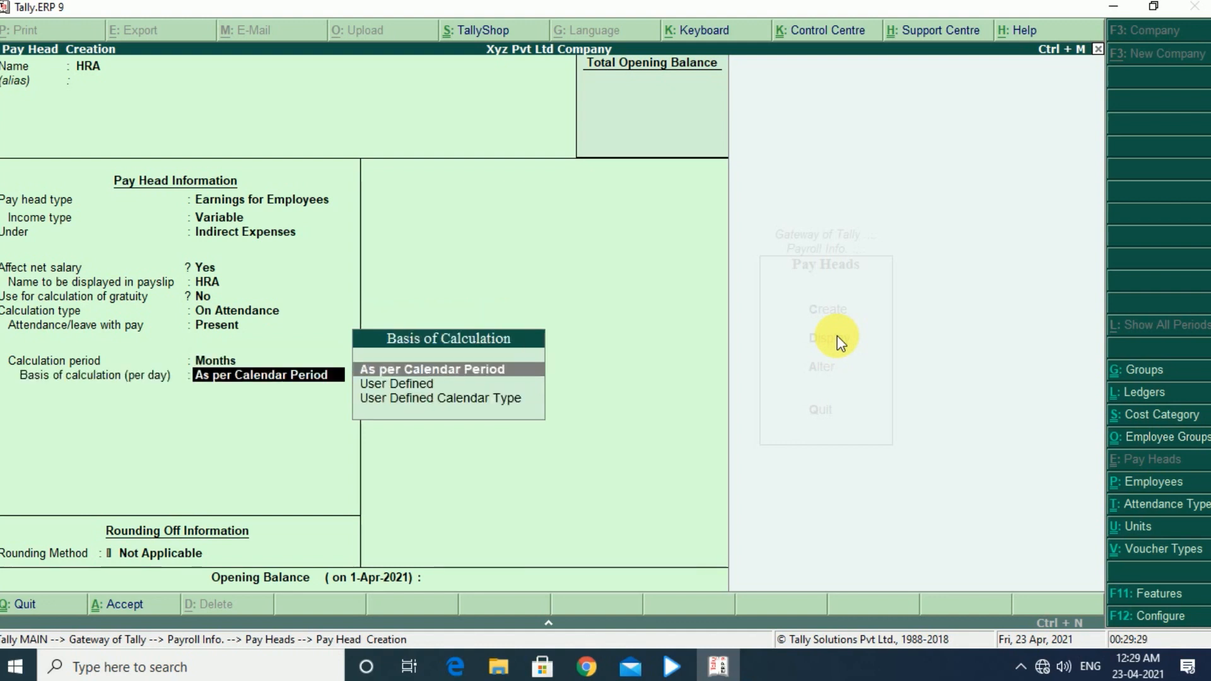
{"action": "key", "text": "Return"}
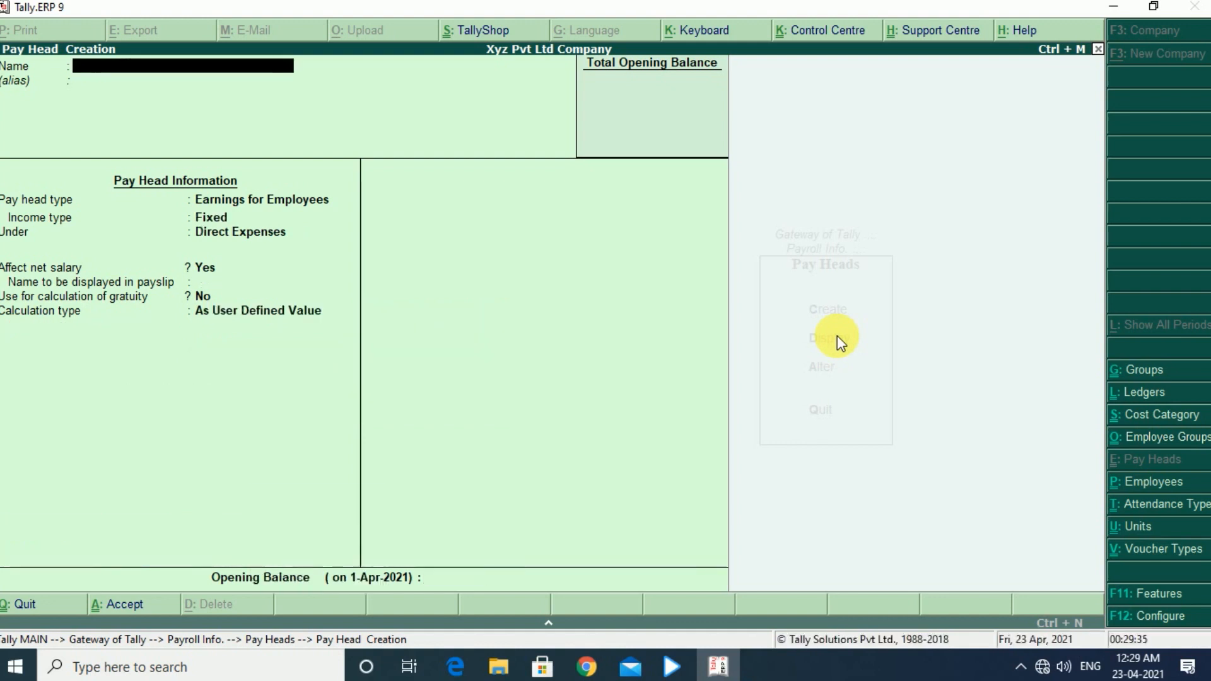
- Start a new pay head named Pf, with pay head type Deductions From Employees
{"action": "type", "text": "Pf"}
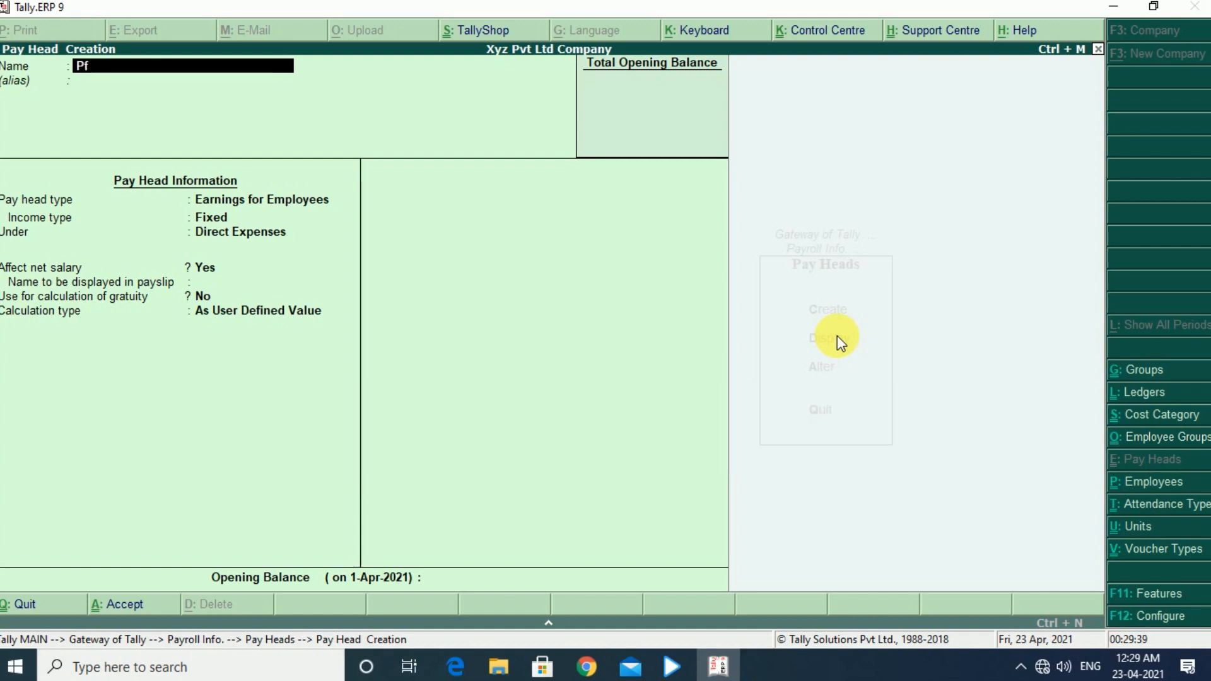
{"action": "key", "text": "Return"}
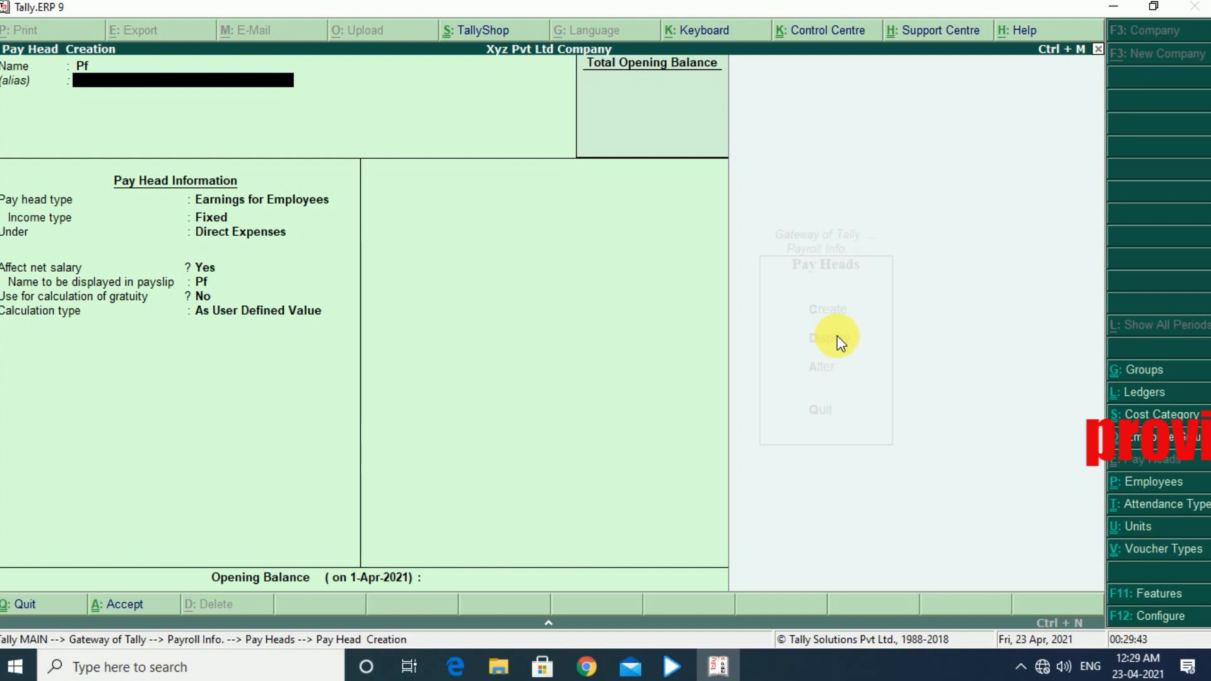
{"action": "key", "text": "Return"}
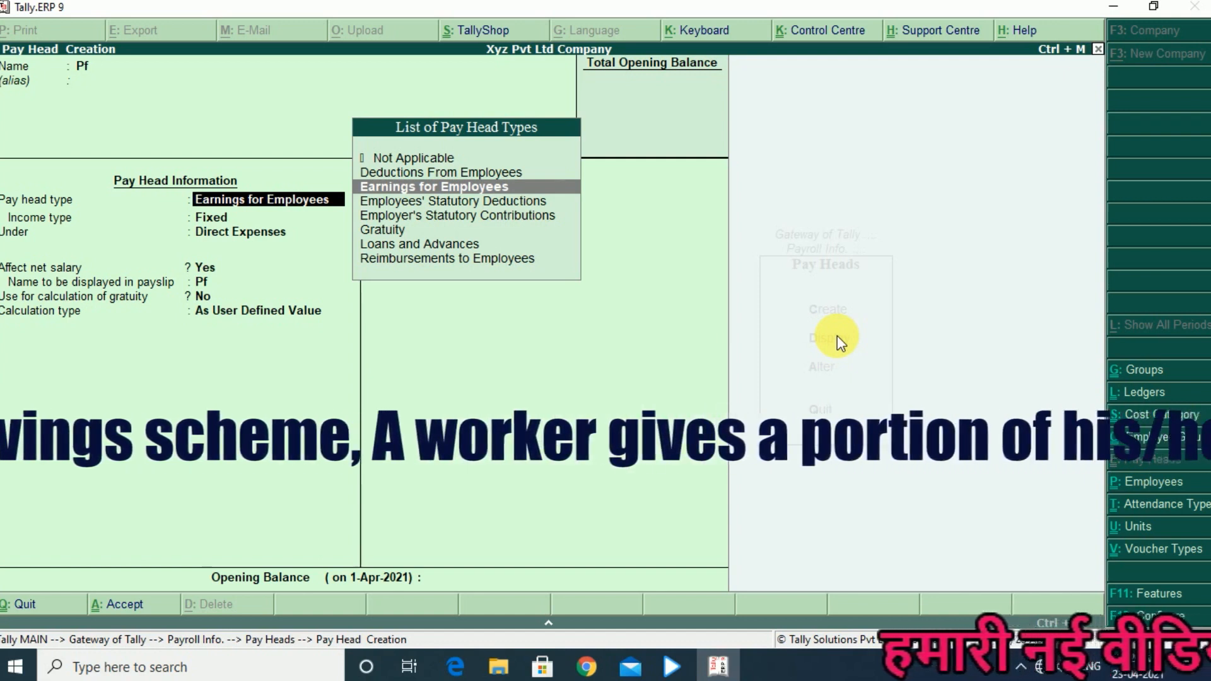
{"action": "key", "text": "Up"}
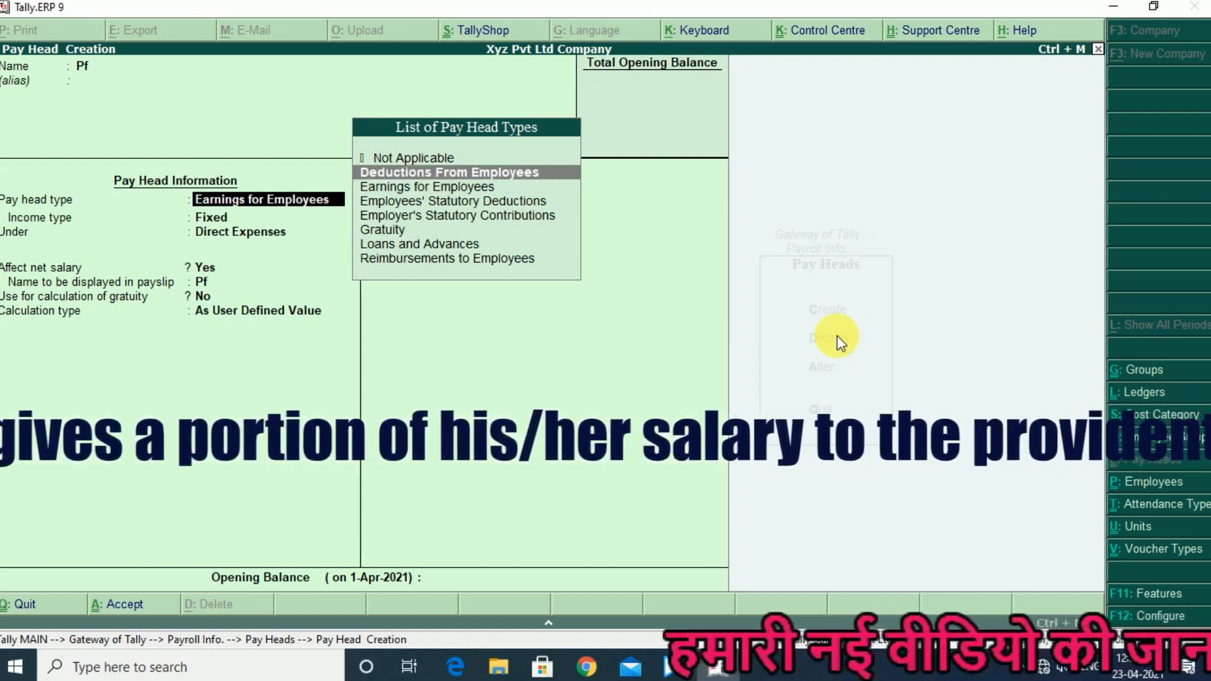
{"action": "key", "text": "Return"}
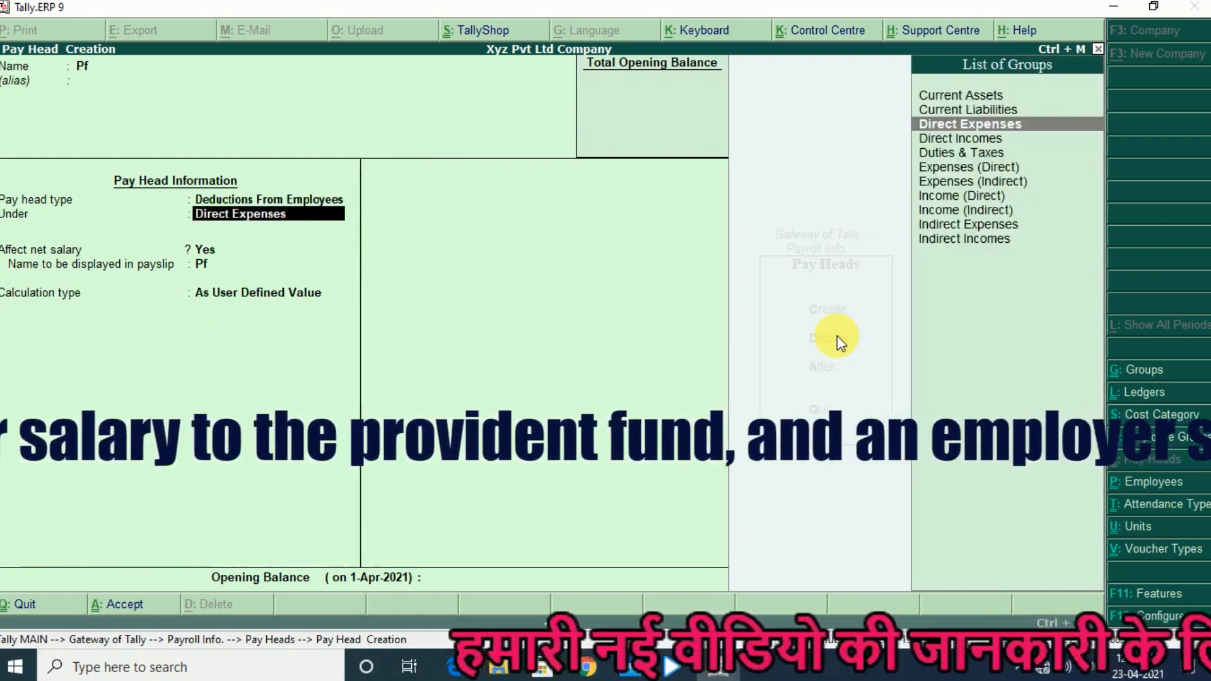
- Place the Pf pay head under Current Liabilities and calculate it As Computed Value, with no rounding method
{"action": "key", "text": "Up"}
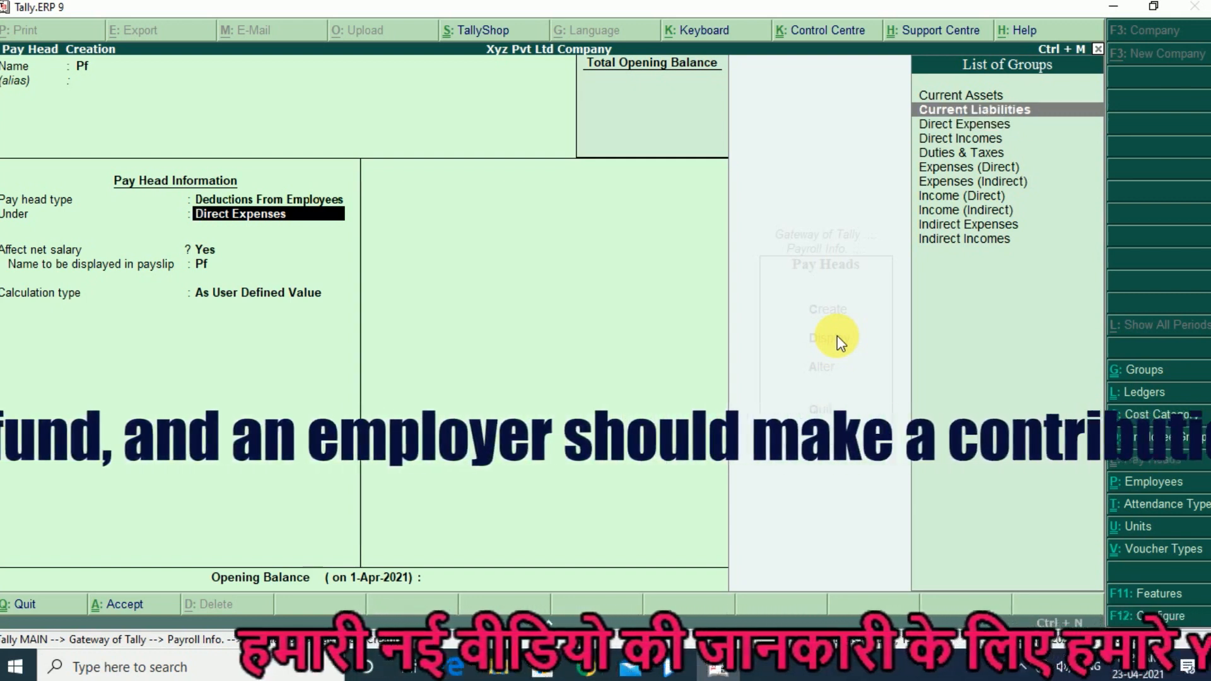
{"action": "key", "text": "Return"}
{"action": "key", "text": "Return"}
{"action": "key", "text": "Return"}
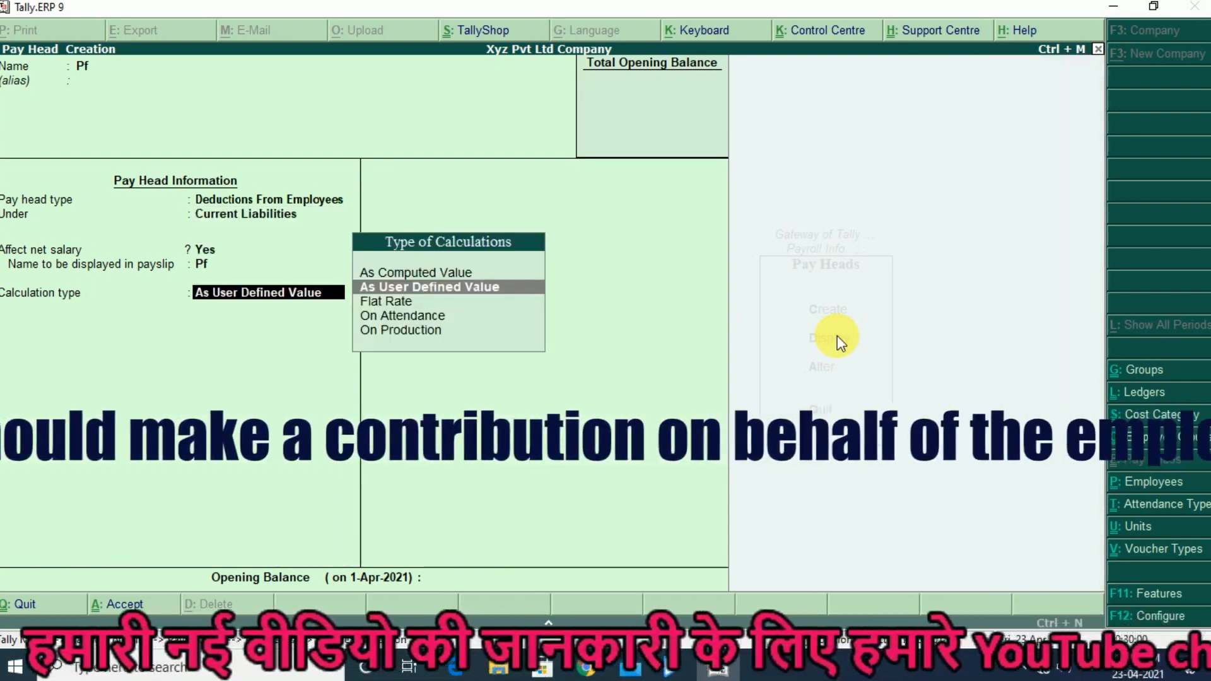
{"action": "key", "text": "Up"}
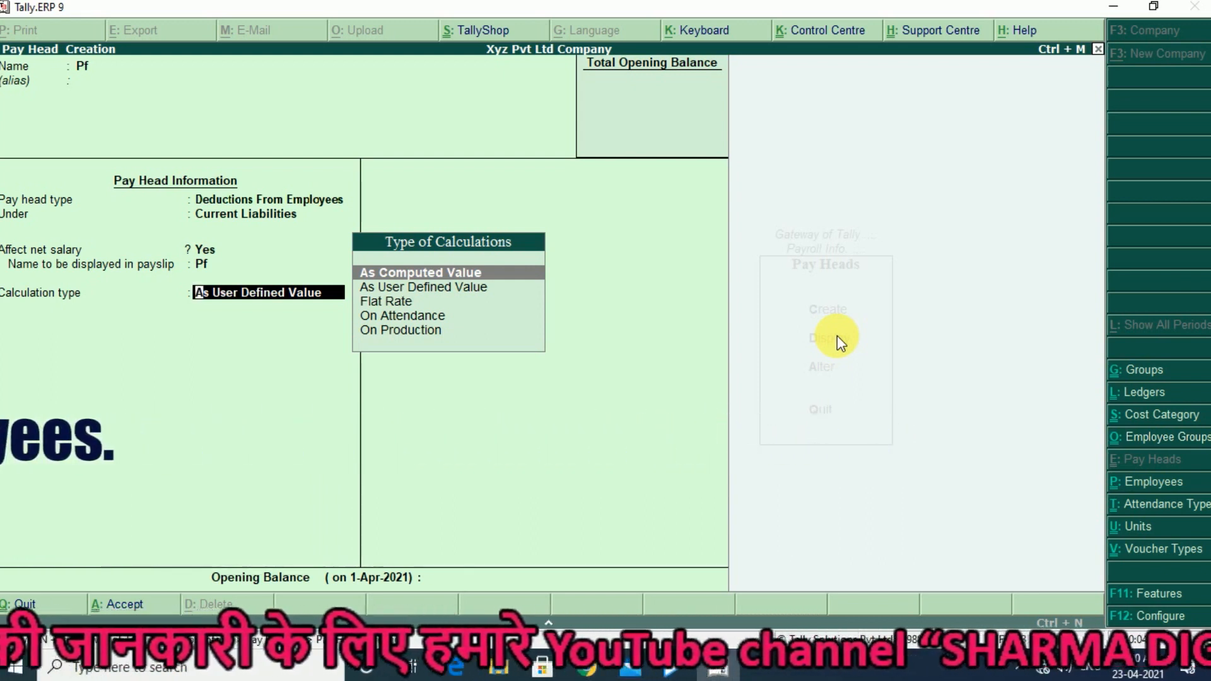
{"action": "key", "text": "Return"}
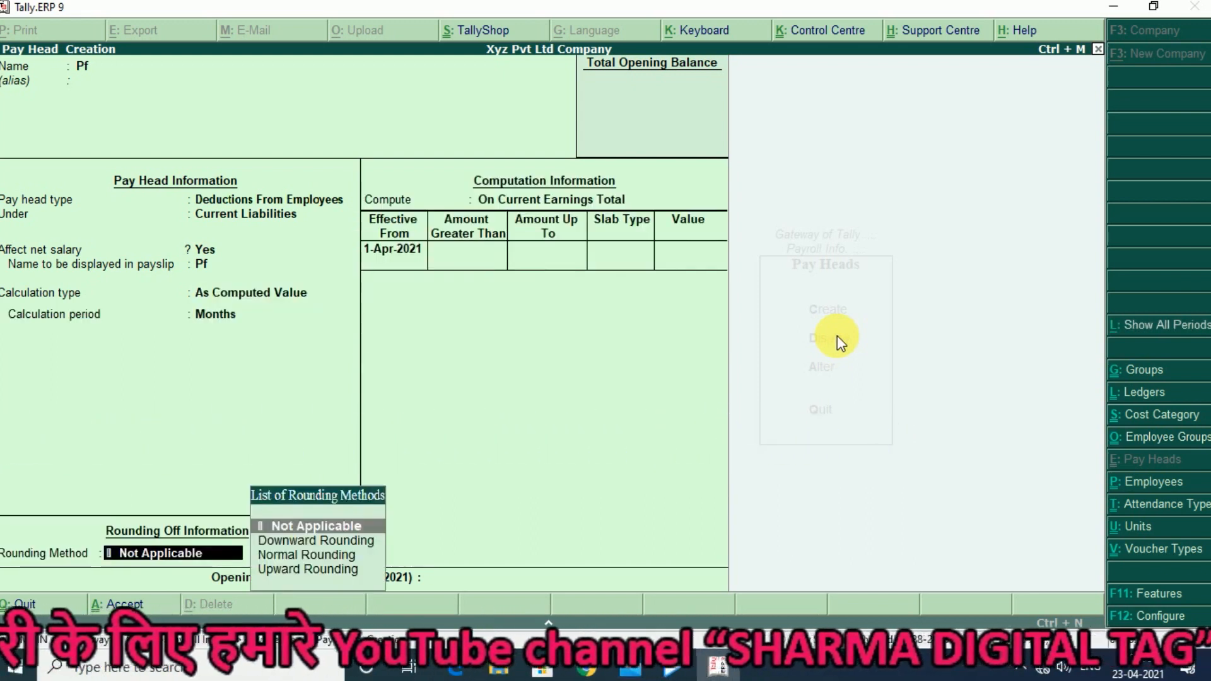
{"action": "key", "text": "Return"}
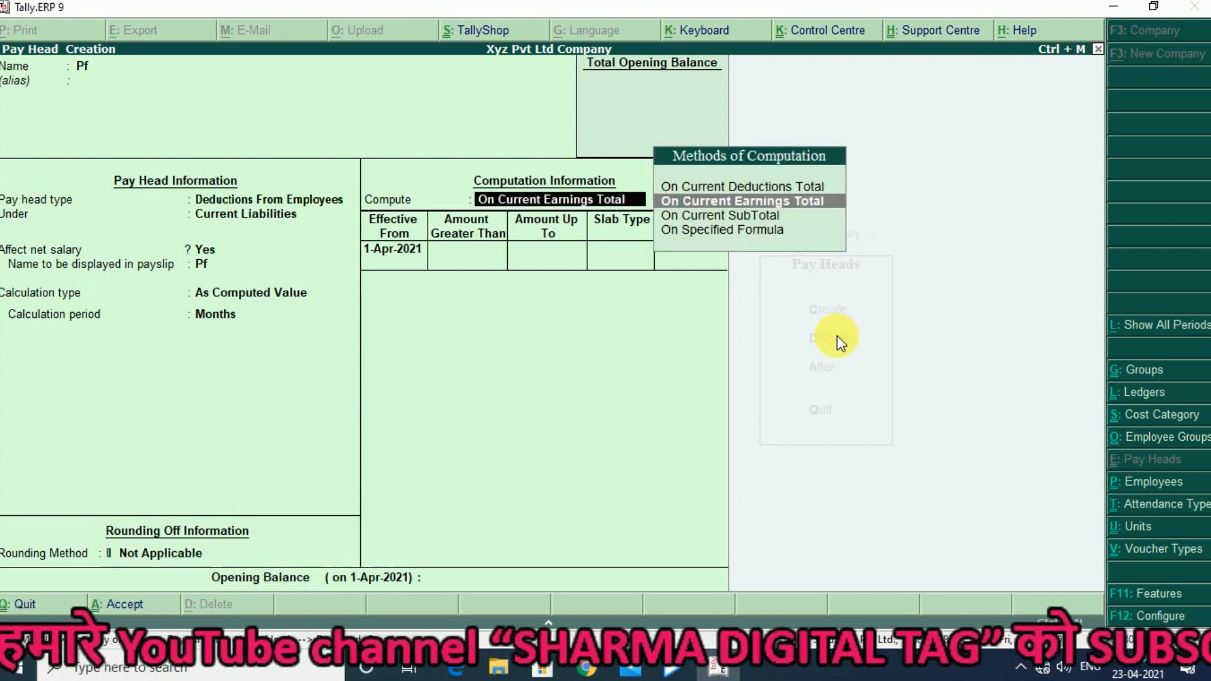
- Compute the Pf pay head On Specified Formula, using Basic Salary as the only pay head in the formula
{"action": "key", "text": "Down"}
{"action": "key", "text": "Down"}
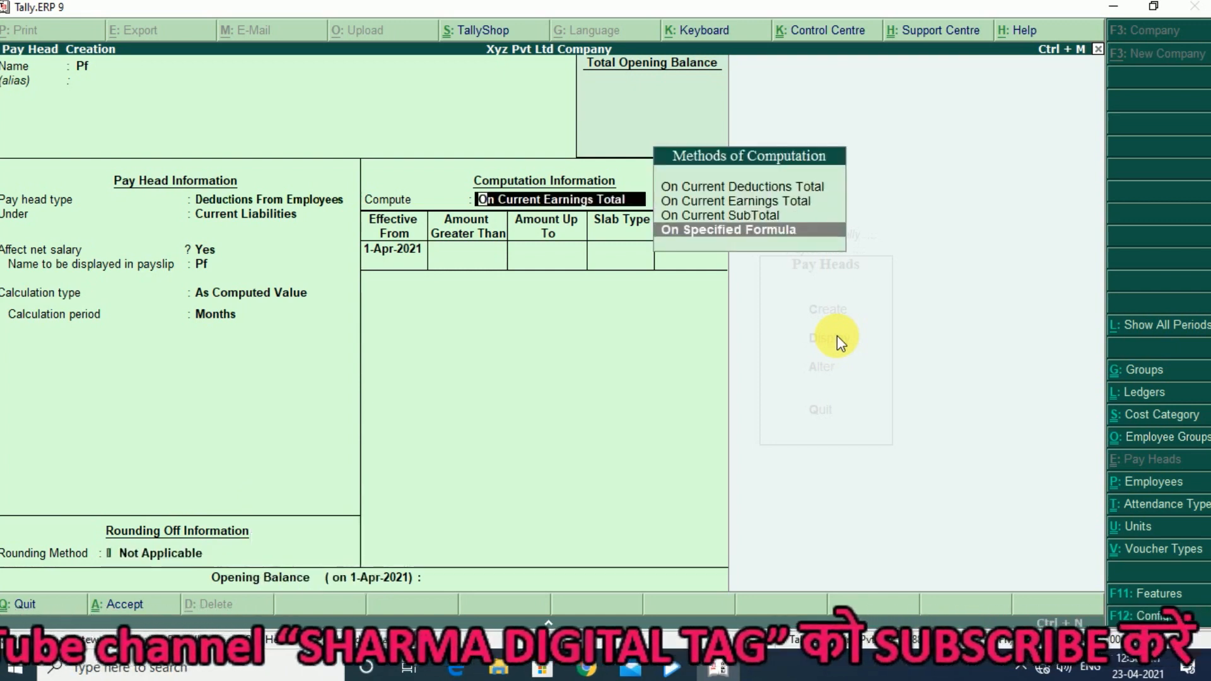
{"action": "key", "text": "Return"}
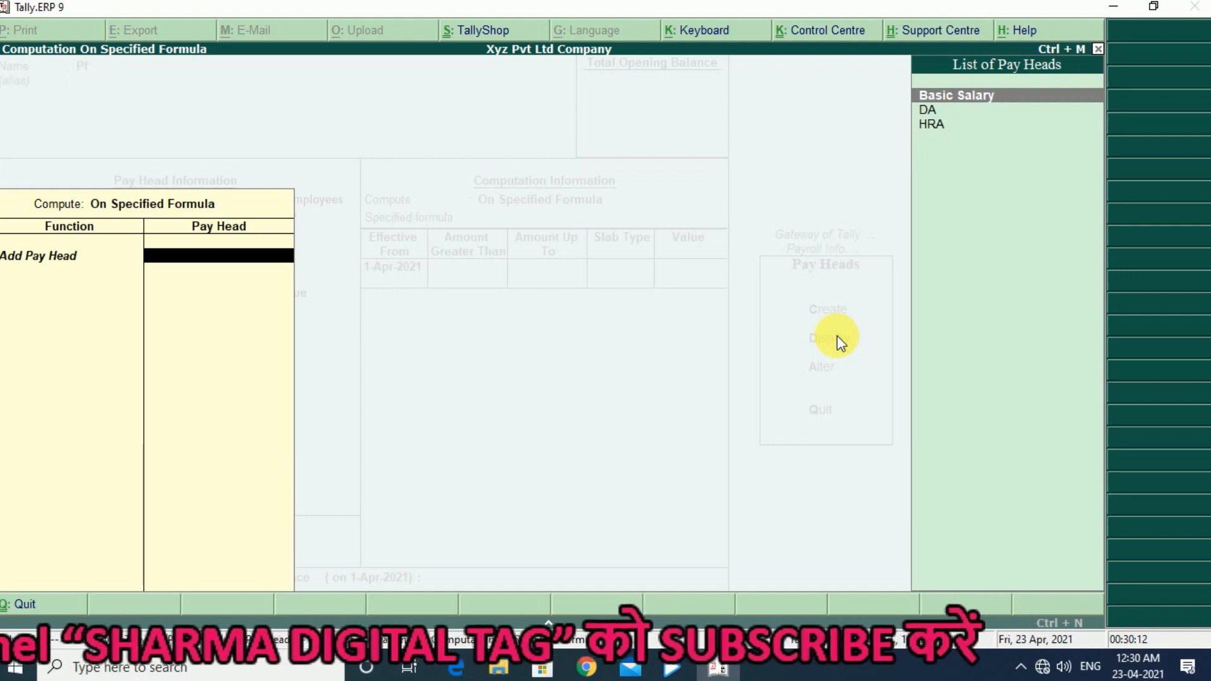
{"action": "key", "text": "Return"}
- Add a Percentage slab of 18% effective from 1-Apr-2021 to the Pf pay head and save it
{"action": "key", "text": "Return"}
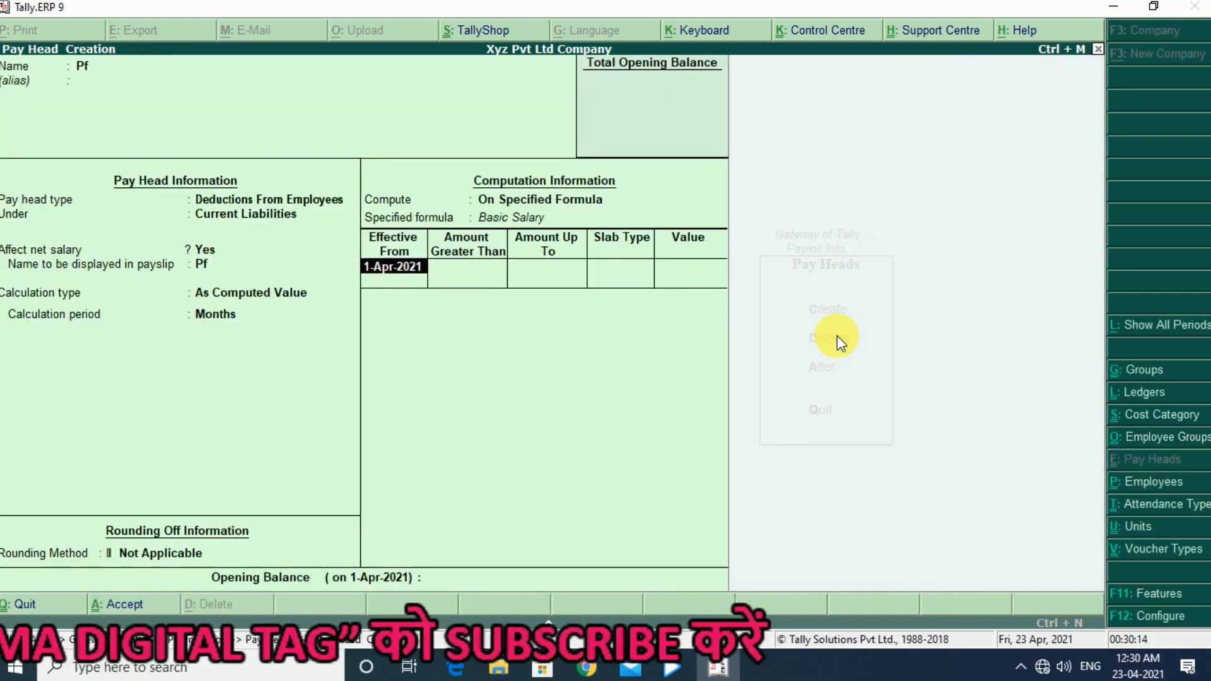
{"action": "key", "text": "Return"}
{"action": "key", "text": "Return"}
{"action": "key", "text": "Return"}
{"action": "key", "text": "Return"}
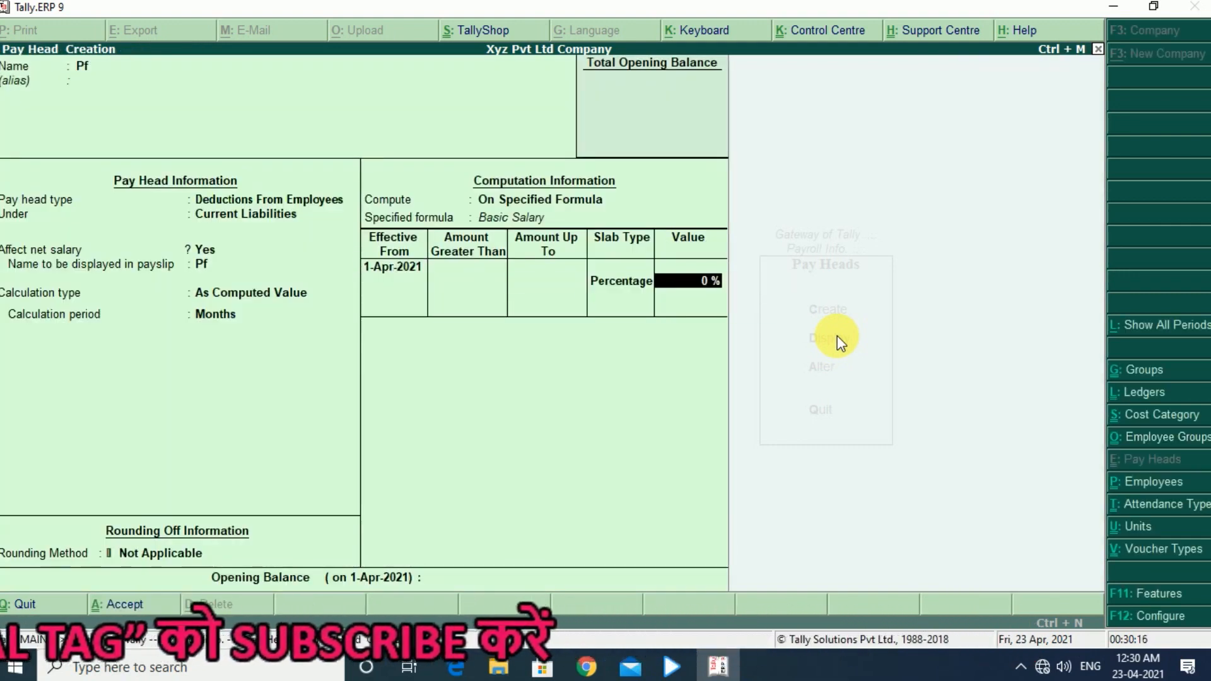
{"action": "type", "text": "18"}
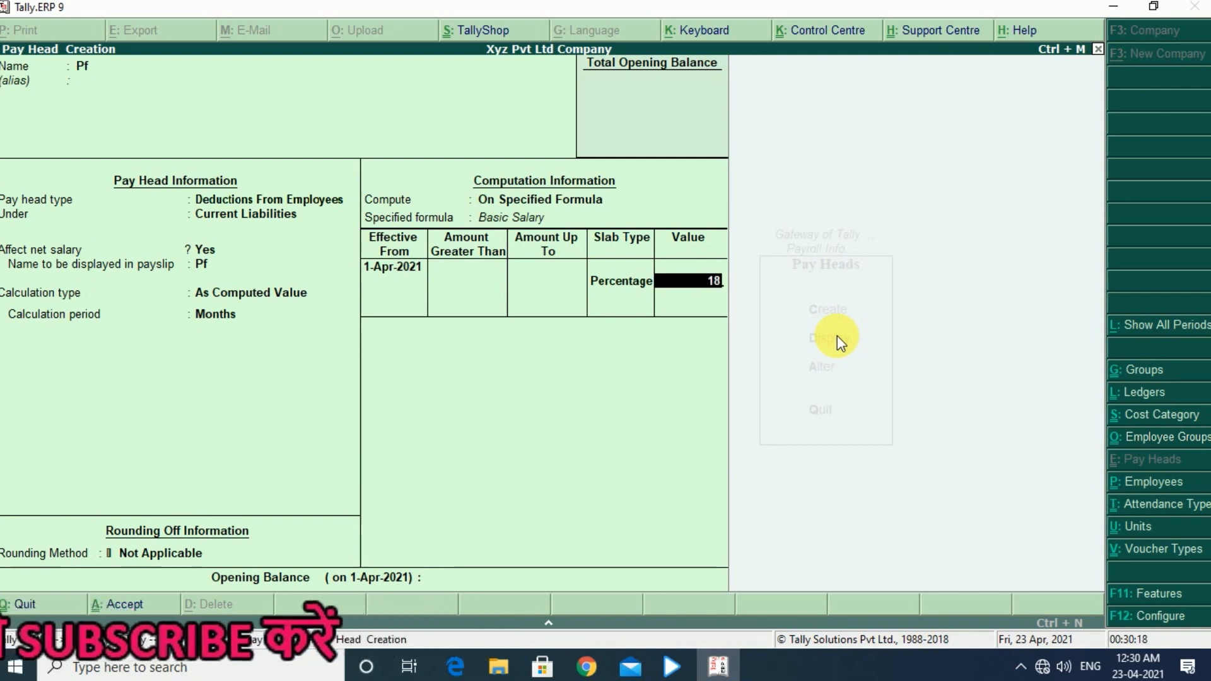
{"action": "key", "text": "Return"}
{"action": "key", "text": "Return"}
{"action": "key", "text": "Return"}
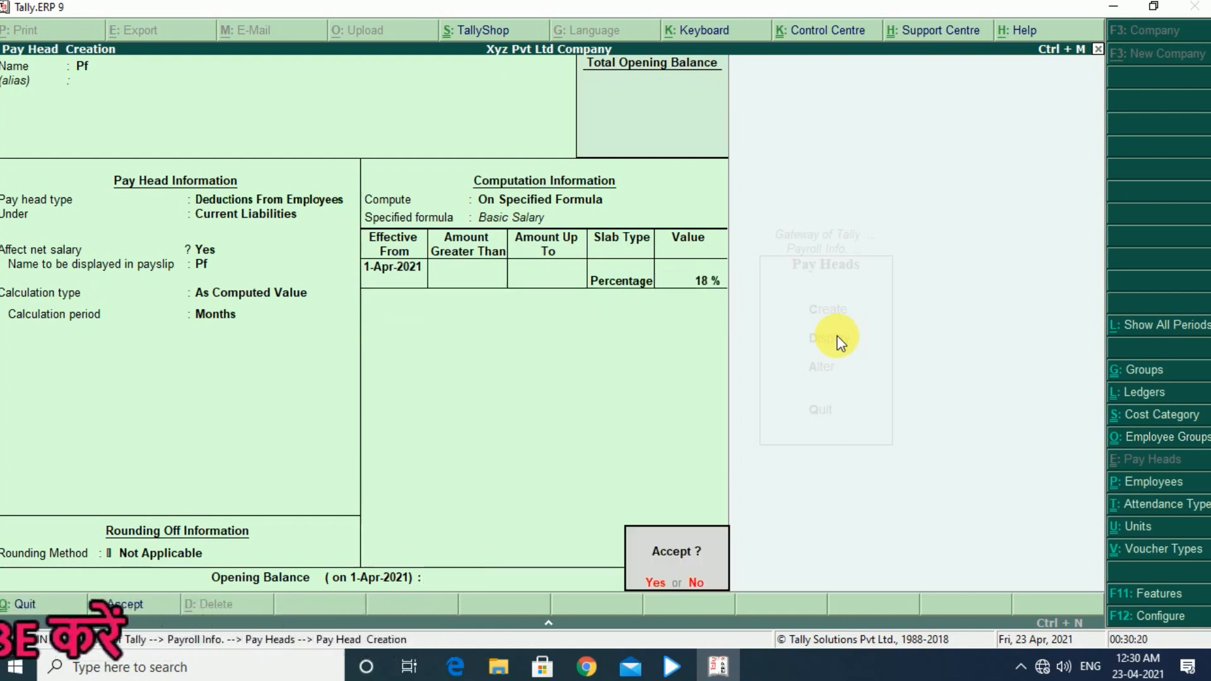
{"action": "key", "text": "Return"}
- Start a new pay head named ESI, with pay head type Deductions From Employees
{"action": "type", "text": "ESI"}
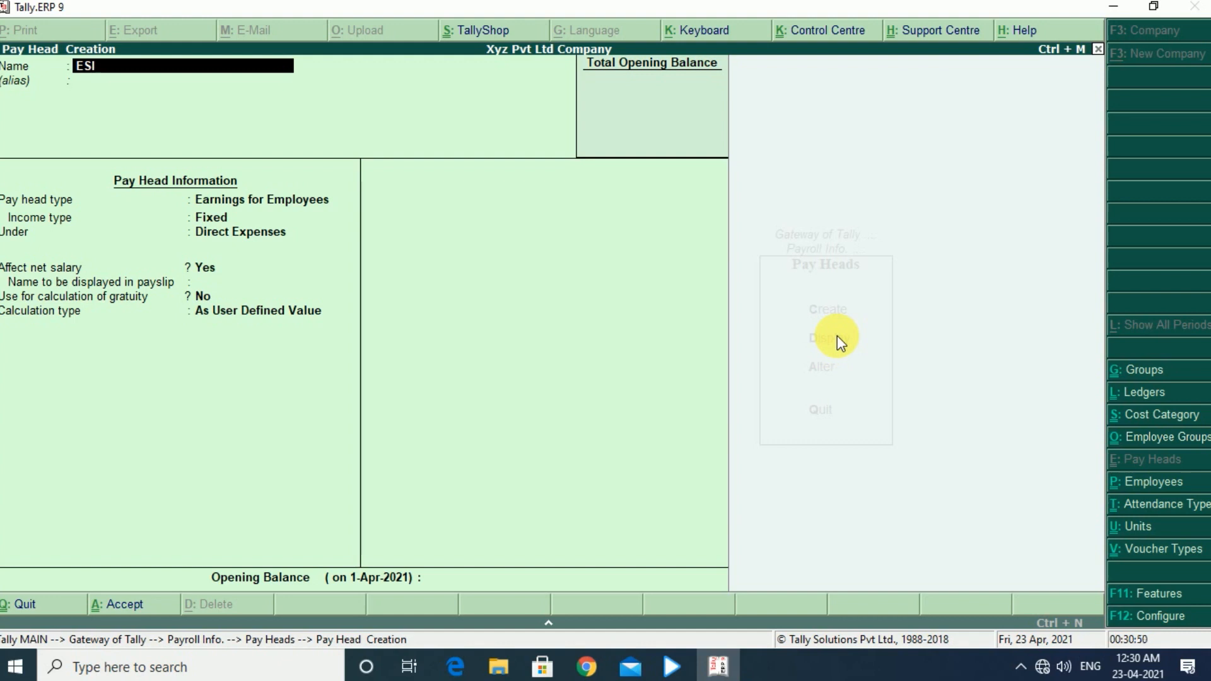
{"action": "key", "text": "Return"}
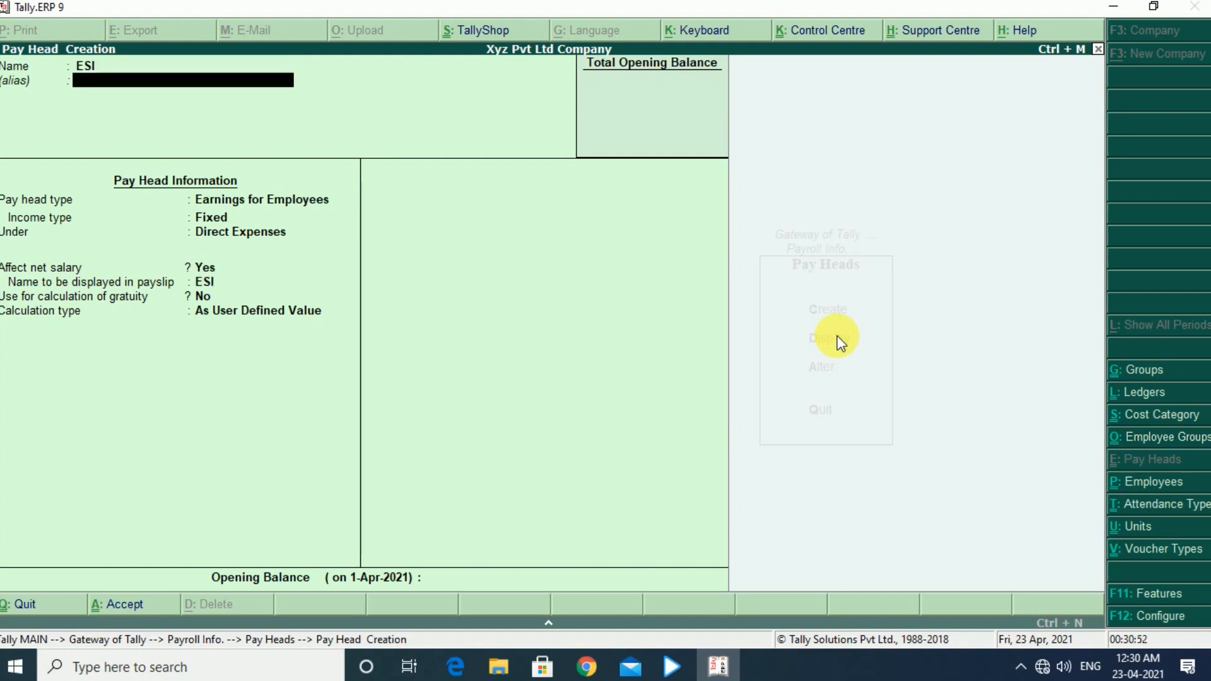
{"action": "key", "text": "Return"}
{"action": "key", "text": "Up"}
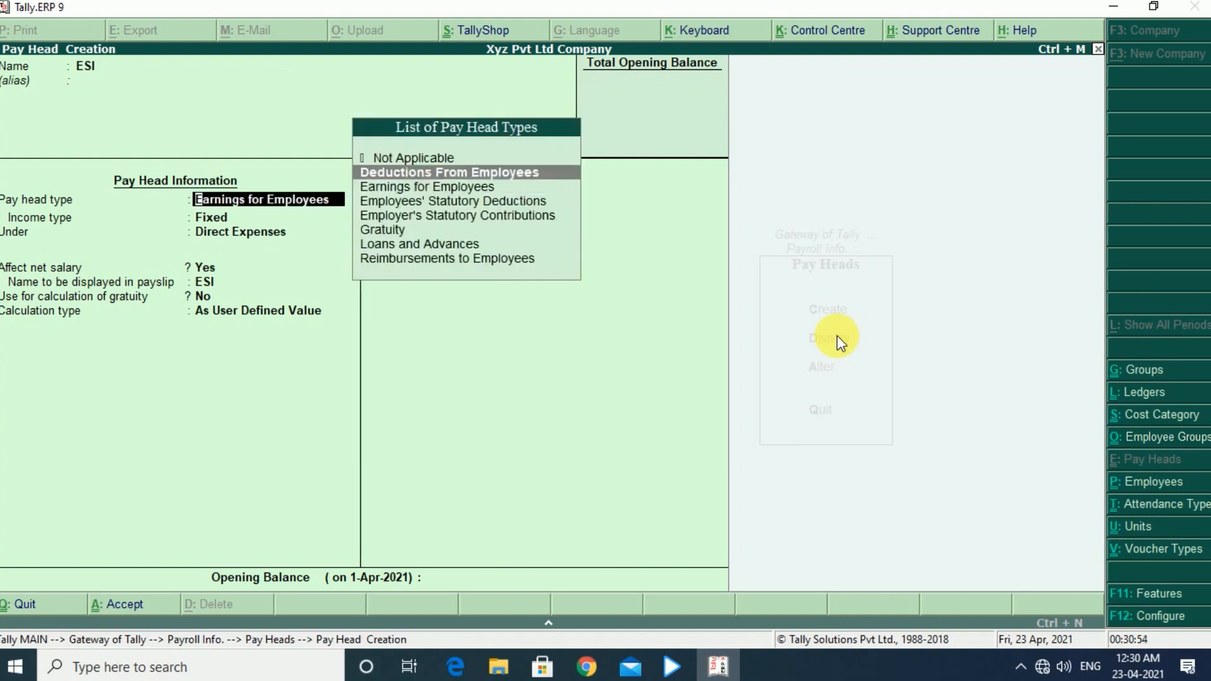
{"action": "key", "text": "Return"}
- Place the ESI pay head under Current Liabilities and calculate it As Computed Value, with no rounding method
{"action": "key", "text": "Up"}
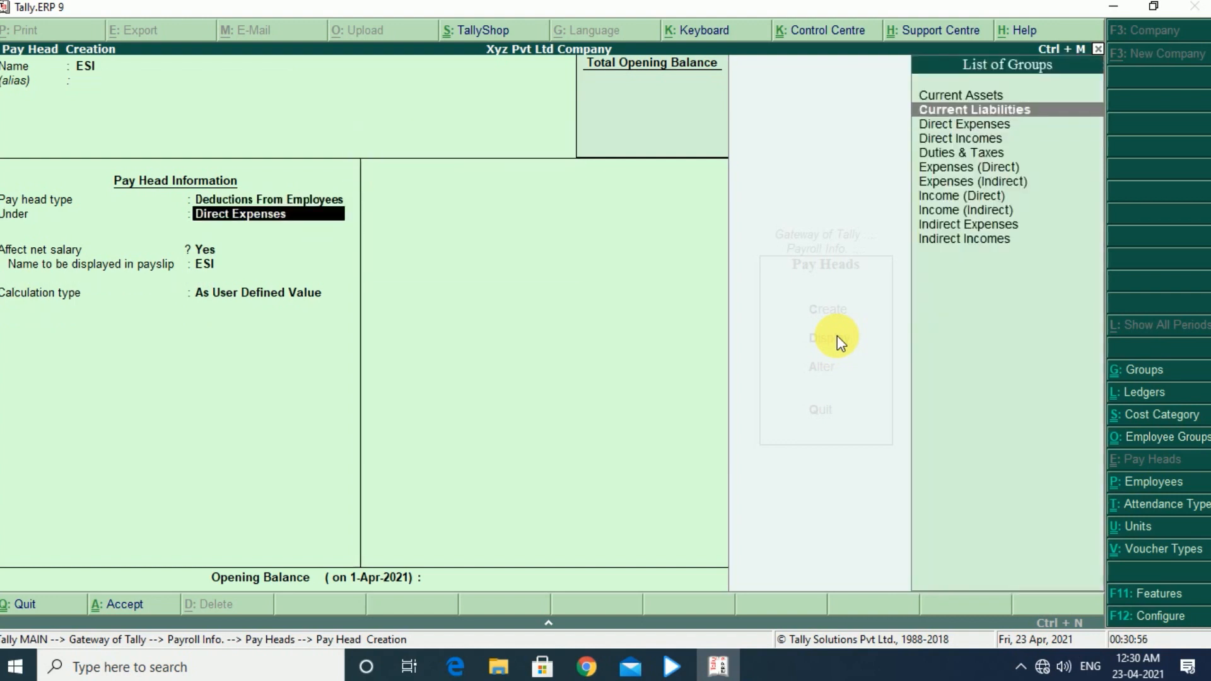
{"action": "key", "text": "Return"}
{"action": "key", "text": "Return"}
{"action": "key", "text": "Return"}
{"action": "key", "text": "Down"}
{"action": "key", "text": "Down"}
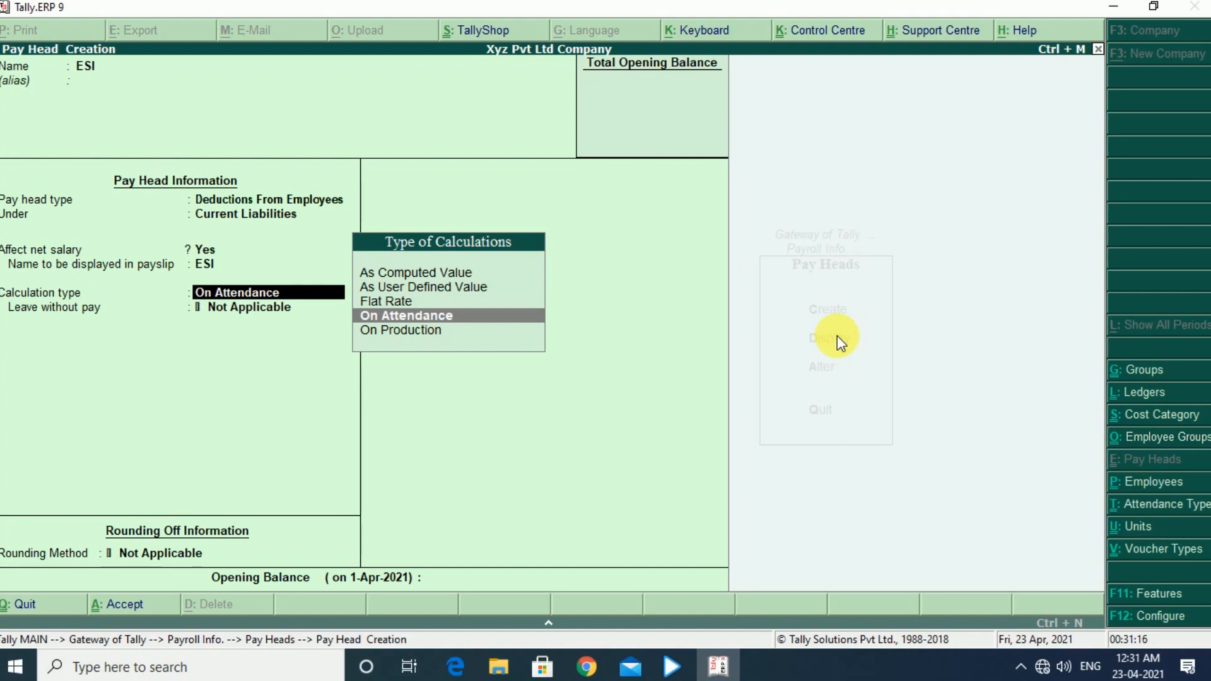
{"action": "key", "text": "Up"}
{"action": "key", "text": "Up"}
{"action": "key", "text": "Up"}
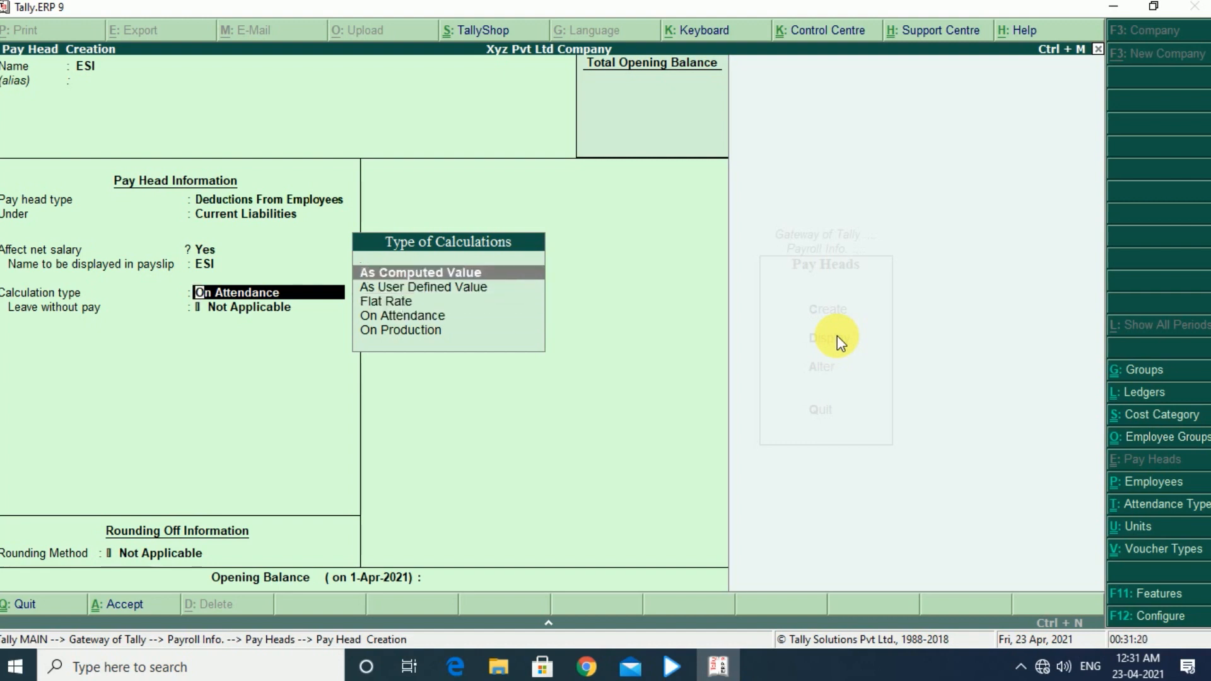
{"action": "key", "text": "Return"}
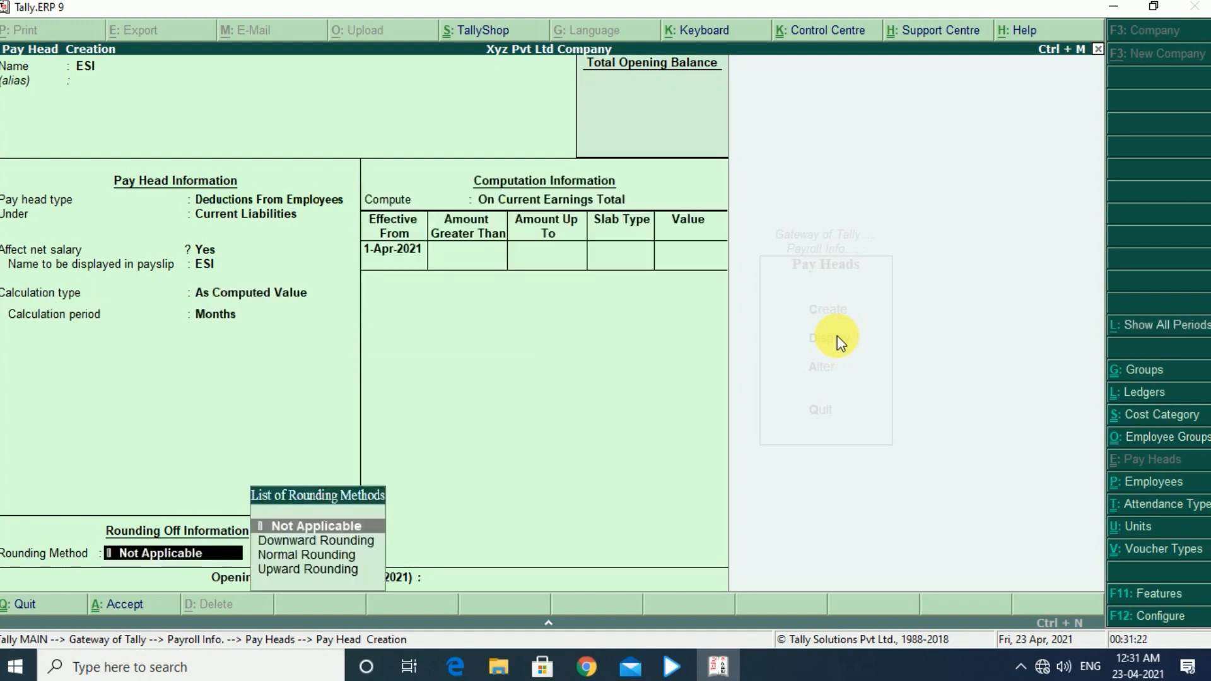
{"action": "key", "text": "Return"}
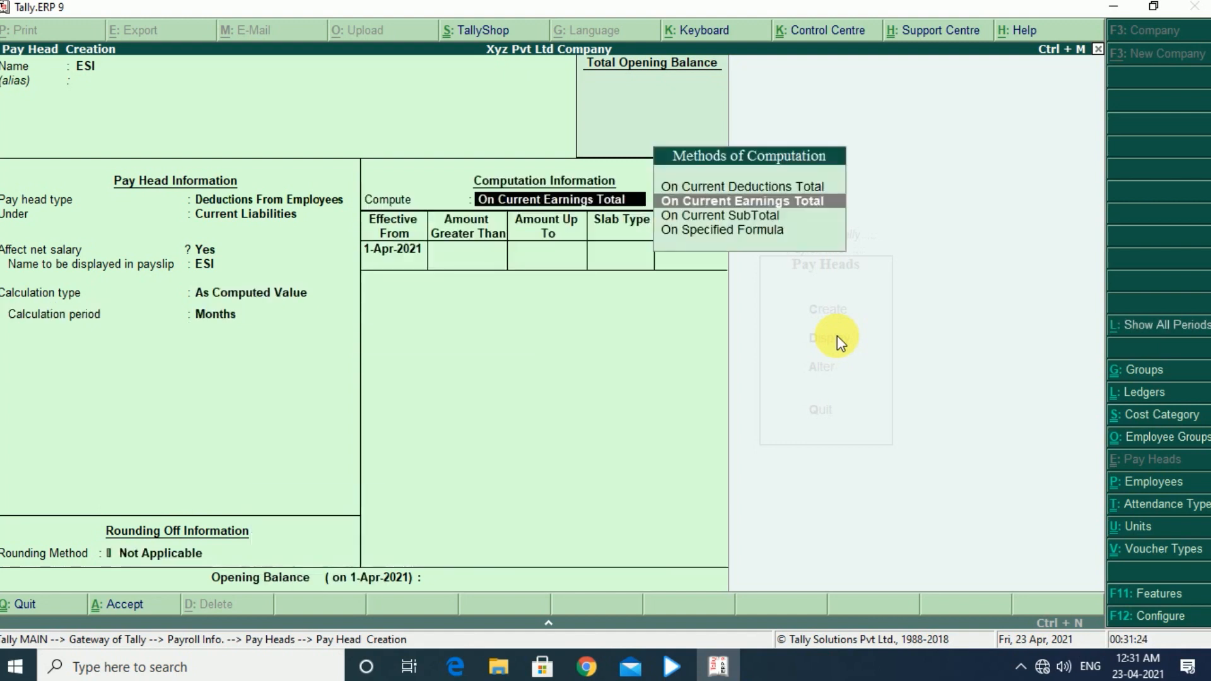
- Compute the ESI pay head On Specified Formula, using Basic Salary as the only pay head in the formula
{"action": "key", "text": "Down"}
{"action": "key", "text": "Down"}
{"action": "key", "text": "Return"}
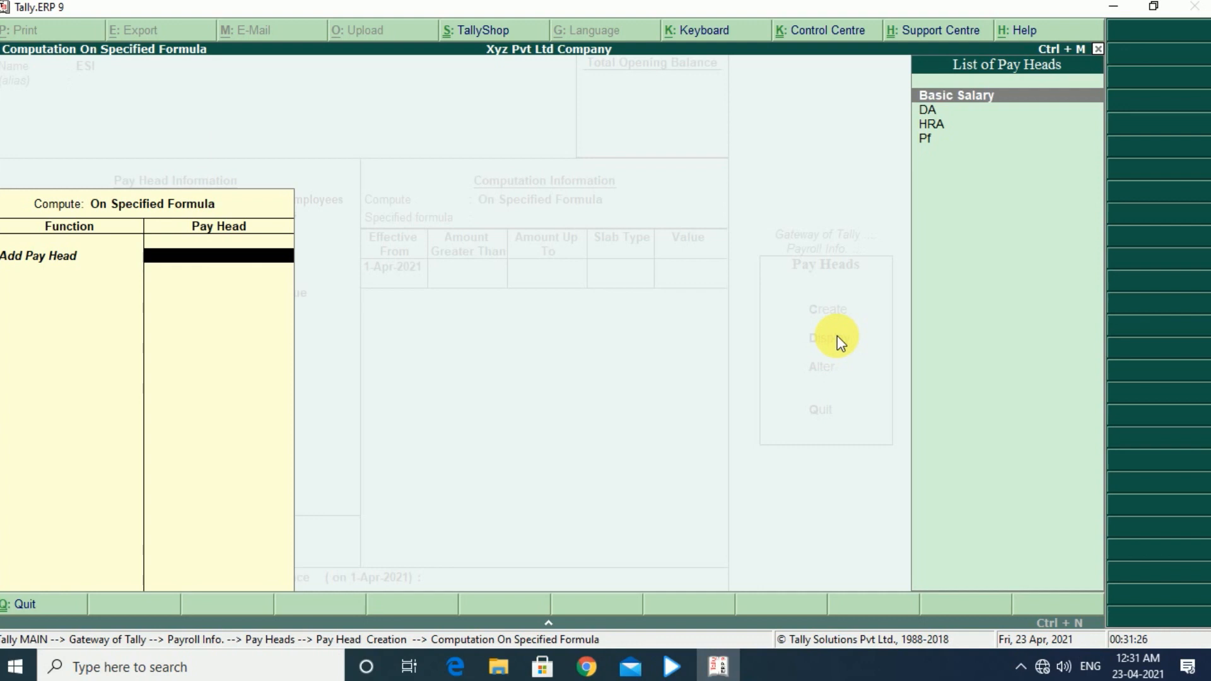
{"action": "key", "text": "Return"}
- Add a Percentage slab of 9% effective from 1-Apr-2021 to the ESI pay head and save it
{"action": "key", "text": "Return"}
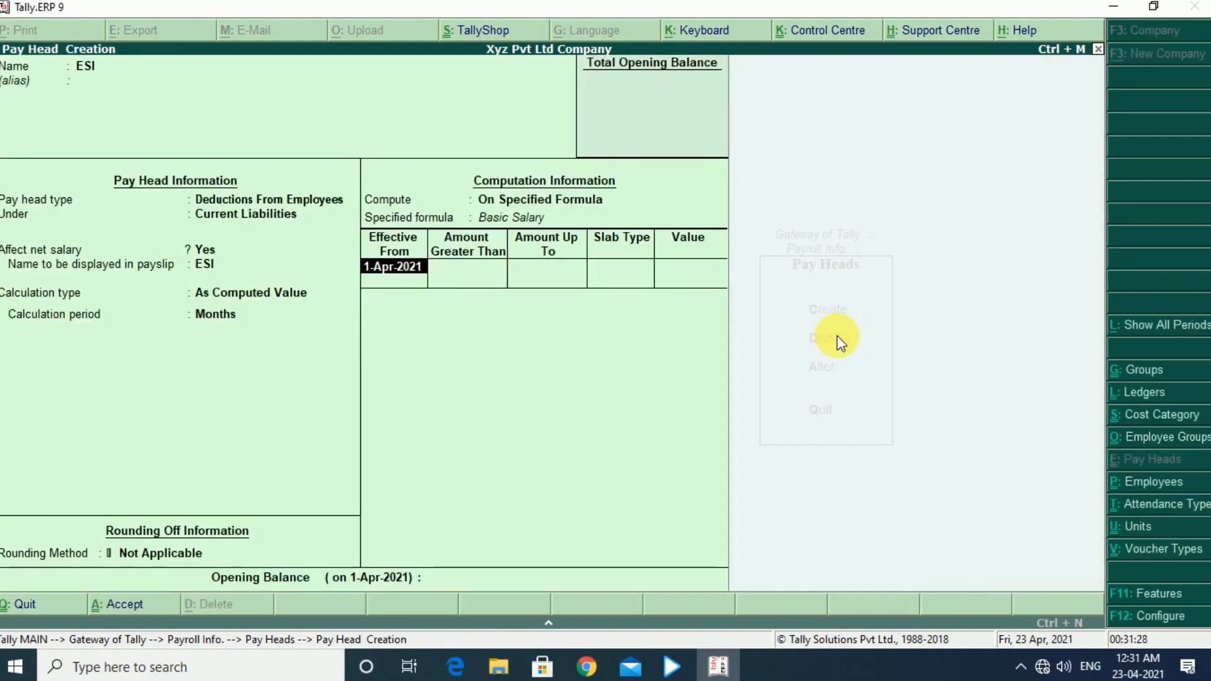
{"action": "key", "text": "Return"}
{"action": "key", "text": "Return"}
{"action": "key", "text": "Return"}
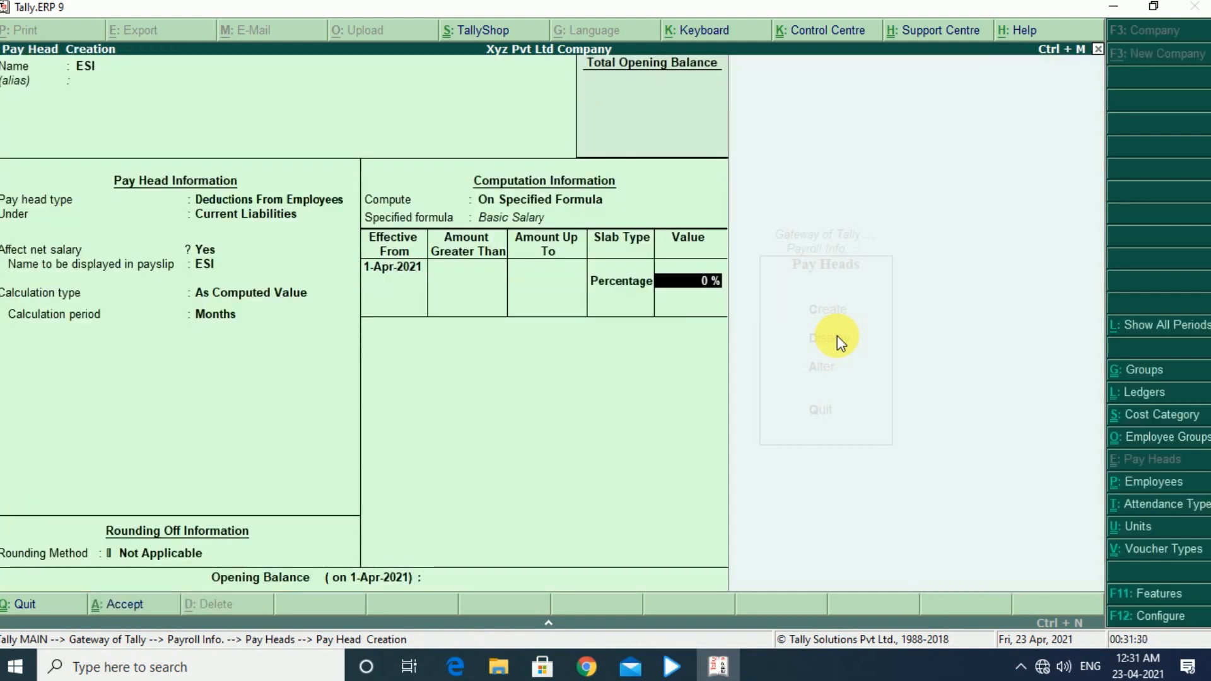
{"action": "type", "text": "9"}
{"action": "key", "text": "Return"}
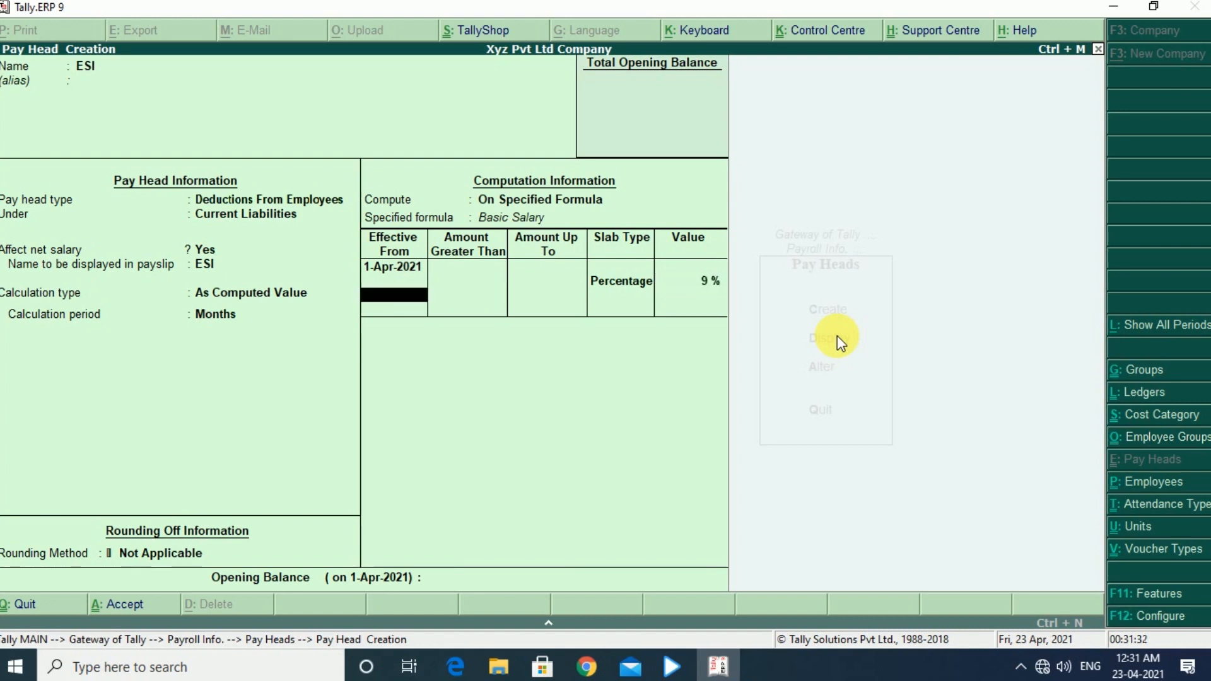
{"action": "key", "text": "Return"}
{"action": "key", "text": "ctrl+a"}
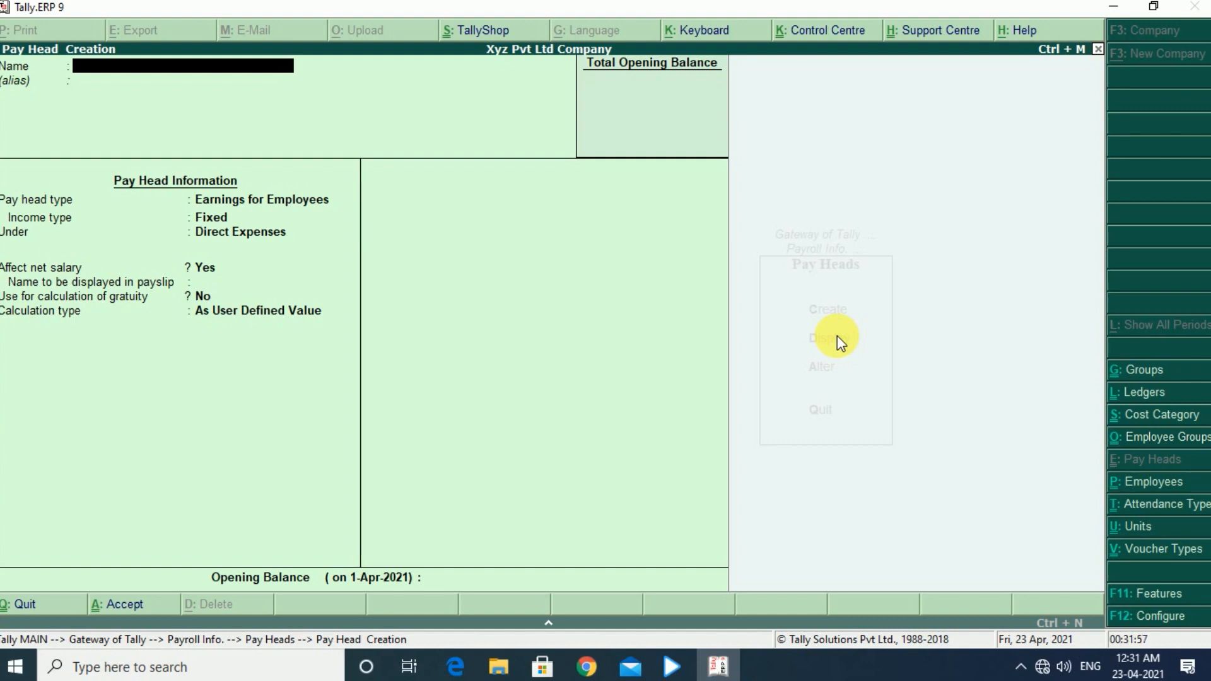
- Leave pay head creation, review the list of existing pay heads in display mode, and return to Payroll Info
{"action": "key", "text": "Escape"}
{"action": "key", "text": "Escape"}
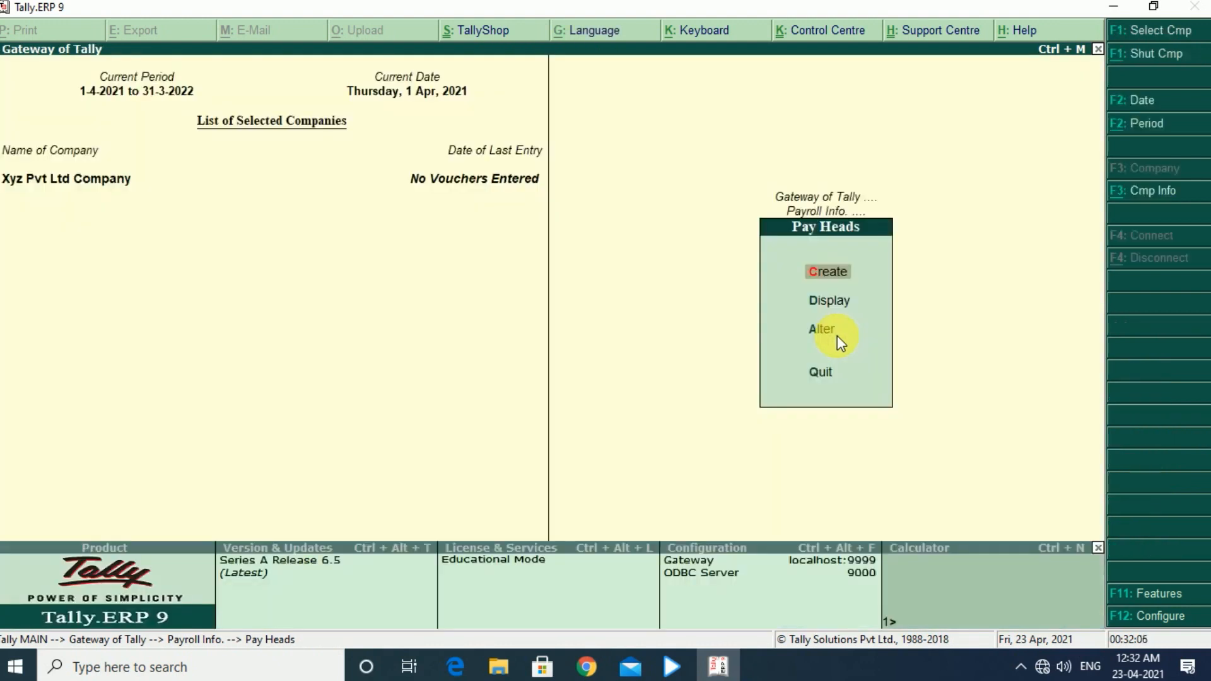
{"action": "key", "text": "Down"}
{"action": "key", "text": "Return"}
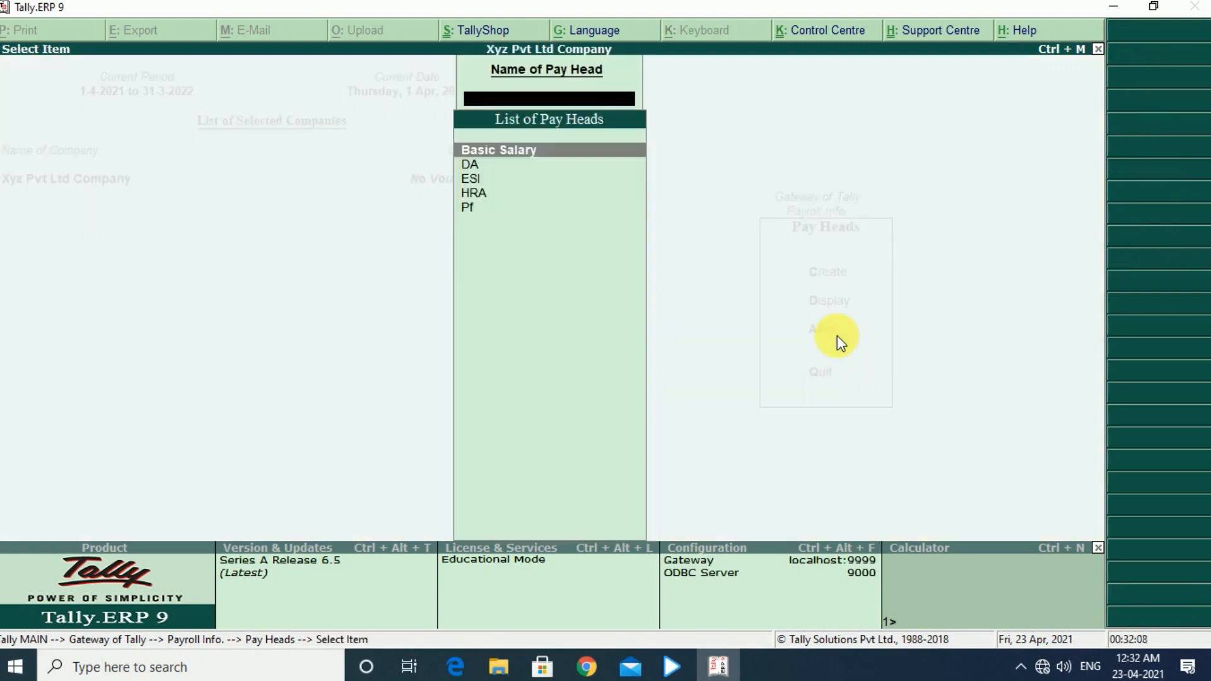
{"action": "key", "text": "Down"}
{"action": "key", "text": "Down"}
{"action": "key", "text": "Up"}
{"action": "key", "text": "Up"}
{"action": "key", "text": "Escape"}
{"action": "key", "text": "Escape"}
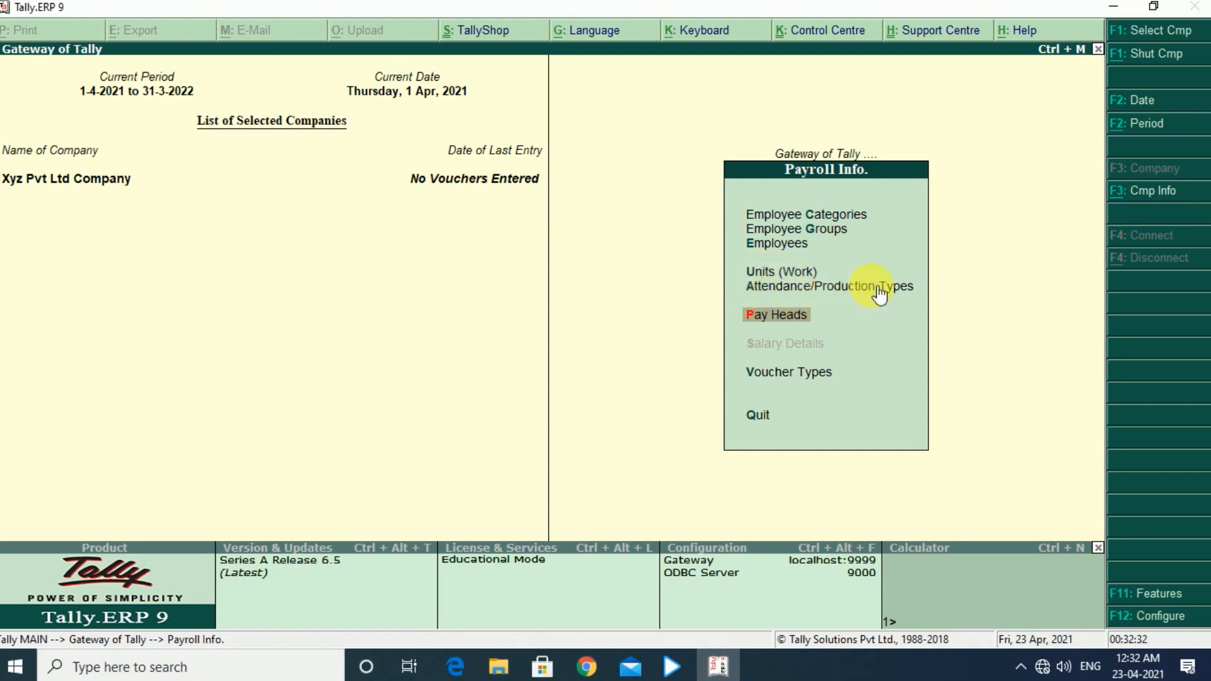
- Open the creation form for a single employee group from Payroll Info
{"action": "key", "text": "Up"}
{"action": "key", "text": "Up"}
{"action": "key", "text": "Up"}
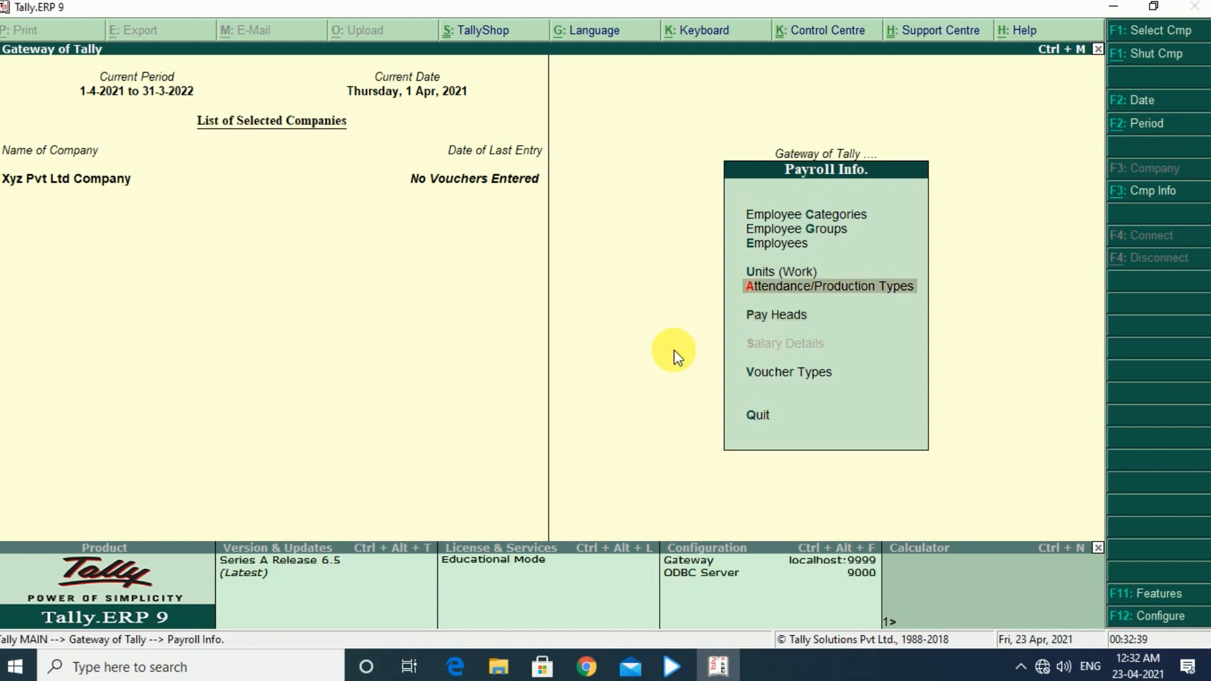
{"action": "key", "text": "Up"}
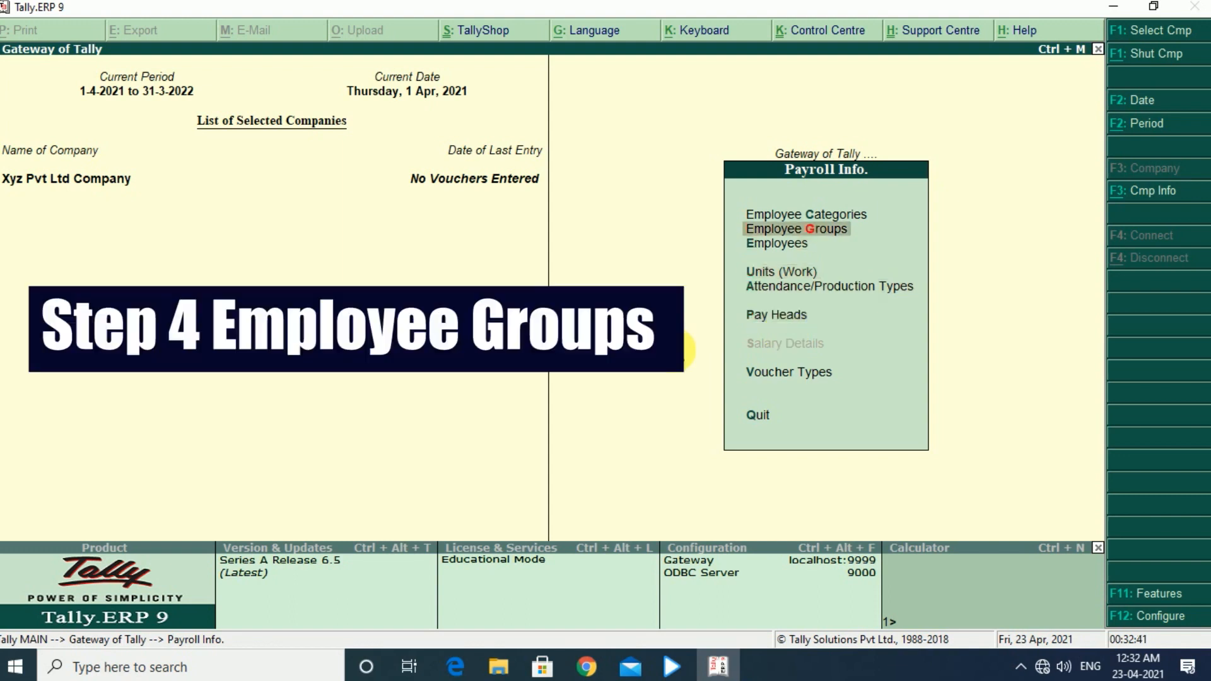
{"action": "key", "text": "Return"}
{"action": "key", "text": "Return"}
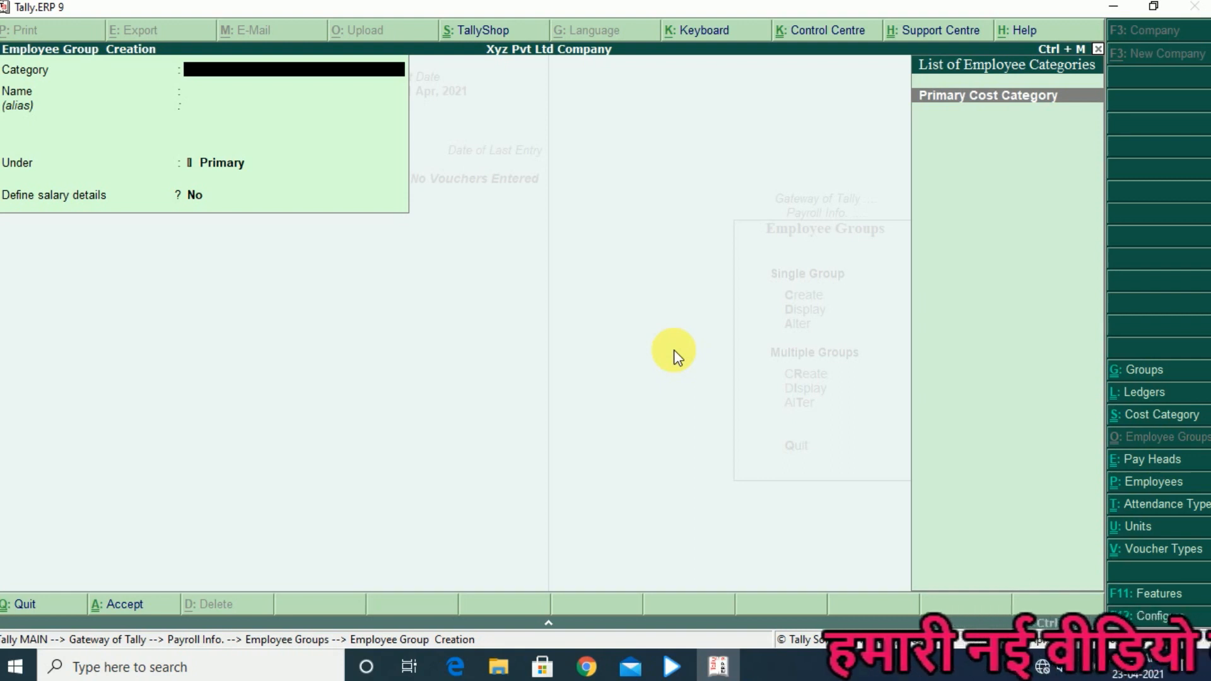
- Create the employee group Accountant in the Primary Cost Category under Primary, leaving salary details set to No
{"action": "key", "text": "Return"}
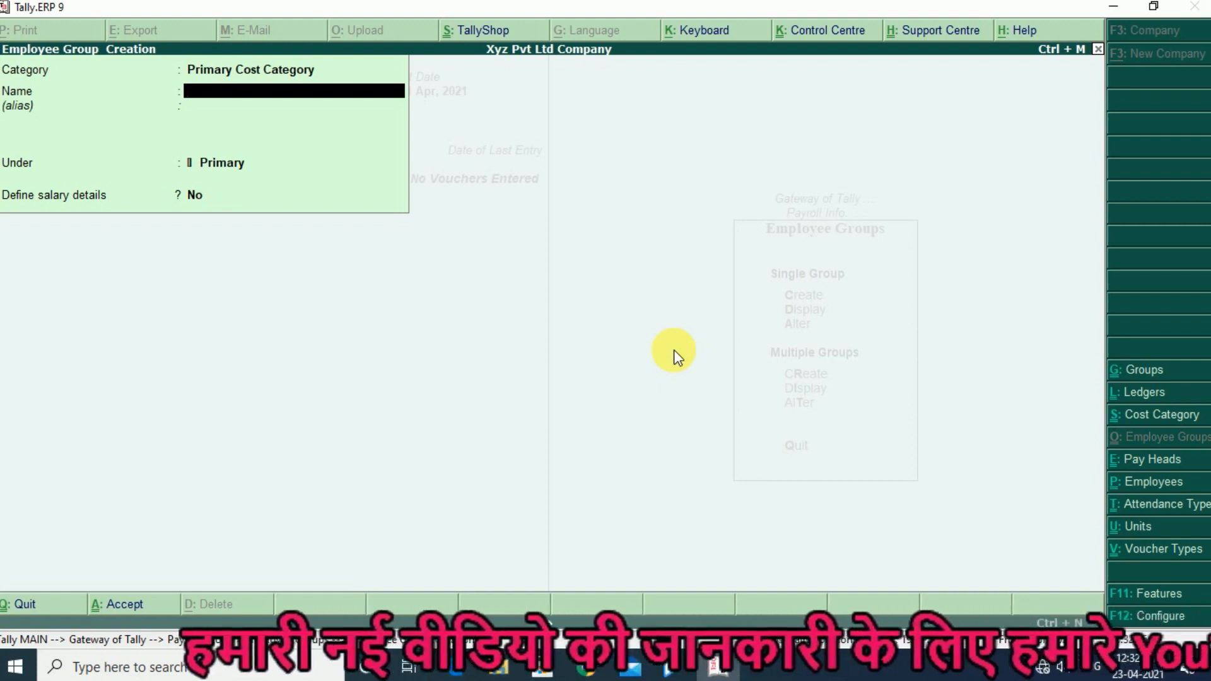
{"action": "type", "text": "Accountant"}
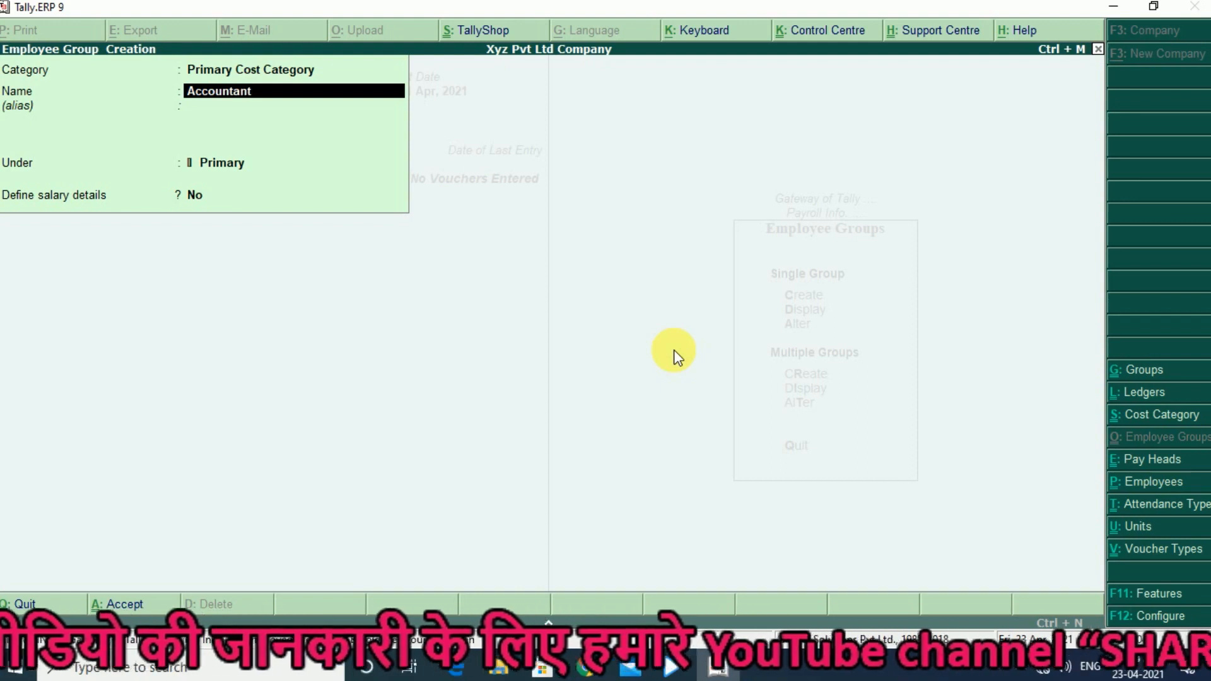
{"action": "key", "text": "Return"}
{"action": "key", "text": "Return"}
{"action": "key", "text": "Return"}
{"action": "key", "text": "Return"}
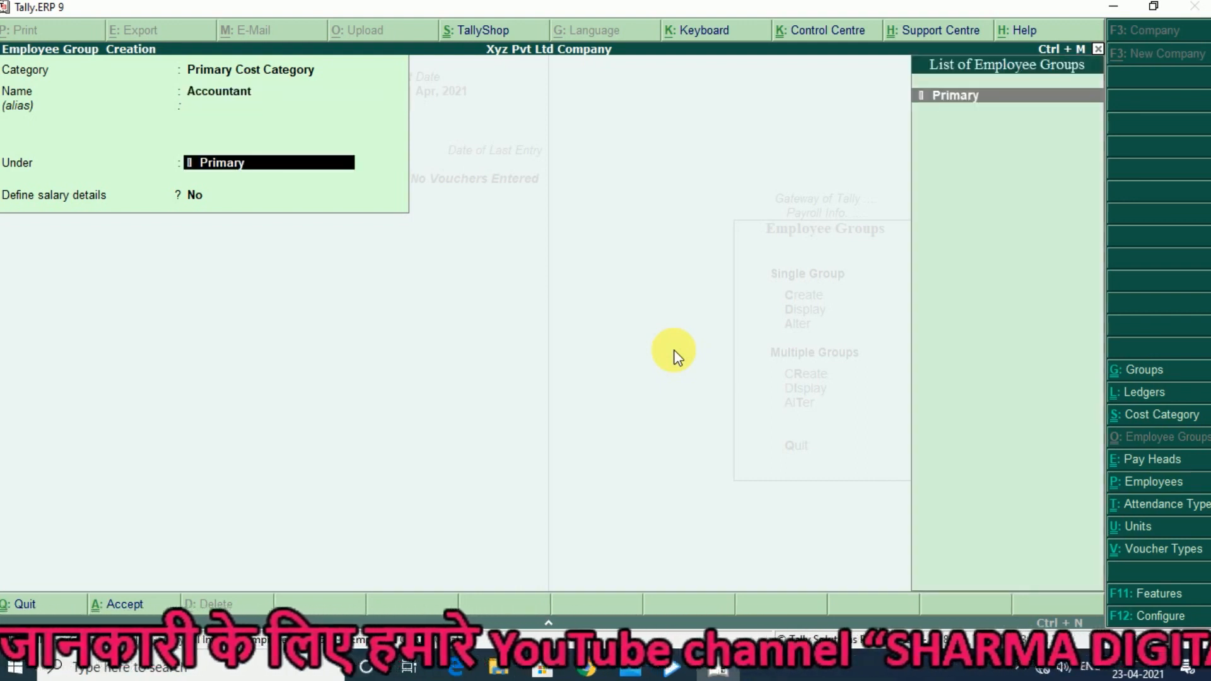
{"action": "key", "text": "Return"}
- Create the employee group Manager under Primary, without defining salary details, and save it
{"action": "type", "text": "Manager"}
{"action": "key", "text": "Return"}
{"action": "key", "text": "Return"}
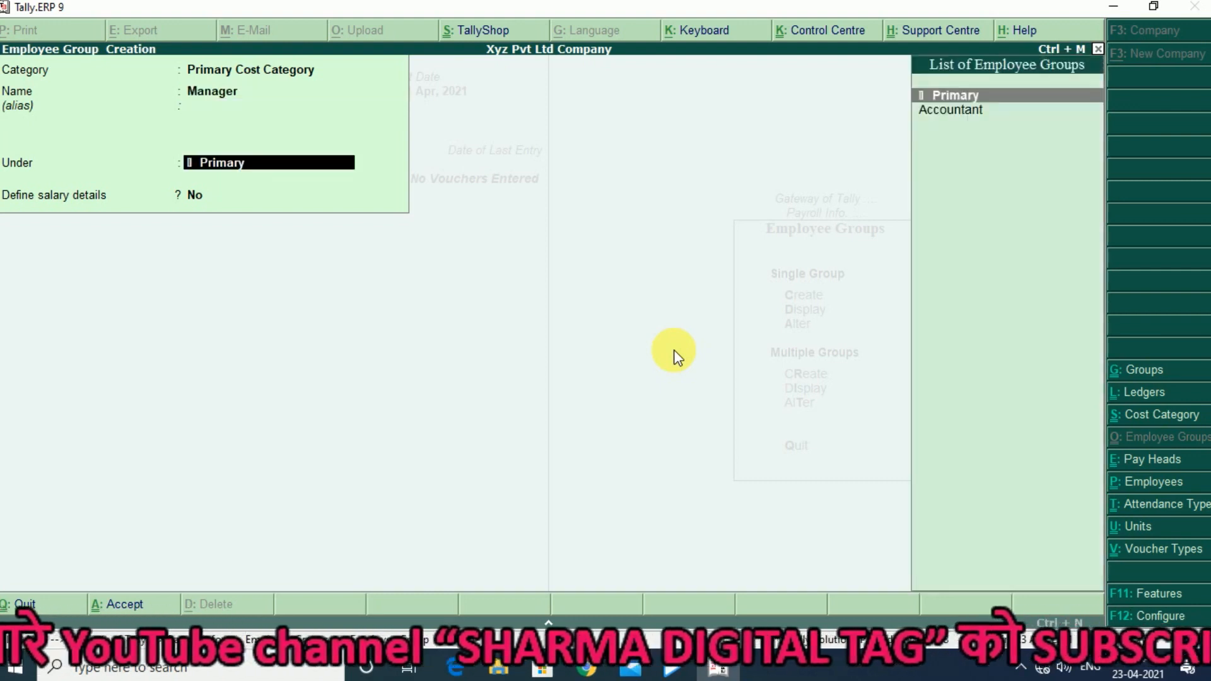
{"action": "key", "text": "Return"}
{"action": "key", "text": "Return"}
- Leave group creation, review the list of existing employee groups in display mode, and return to Payroll Info
{"action": "key", "text": "Return"}
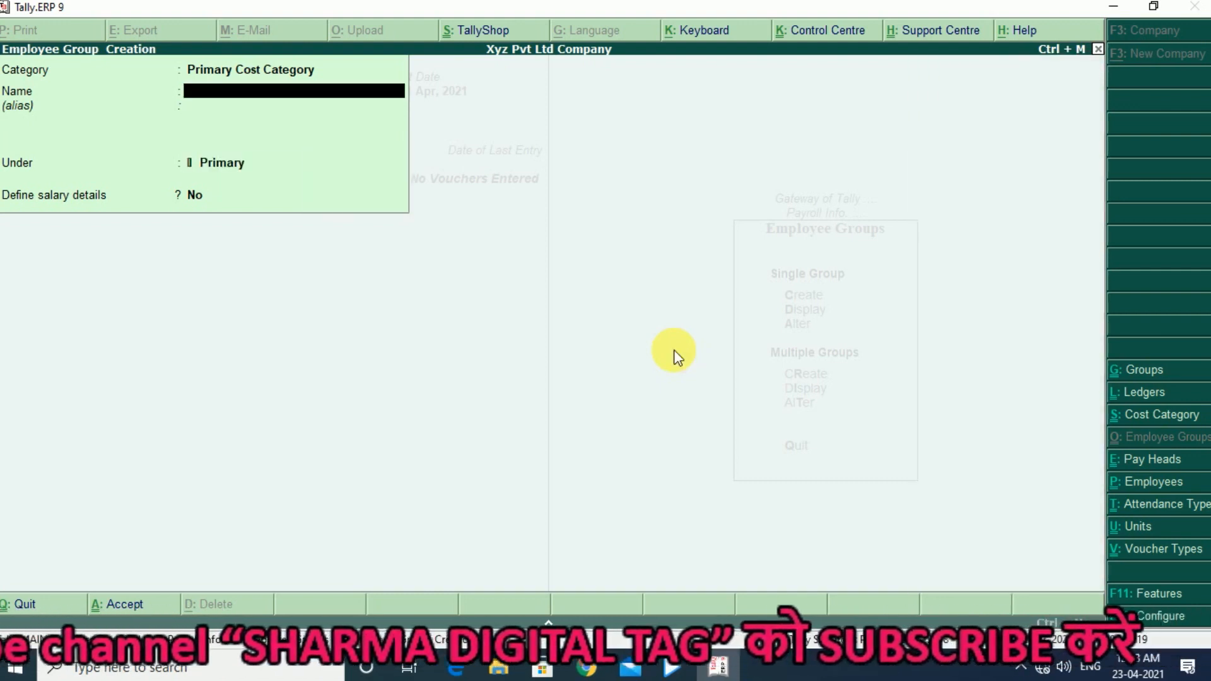
{"action": "key", "text": "Escape"}
{"action": "key", "text": "Return"}
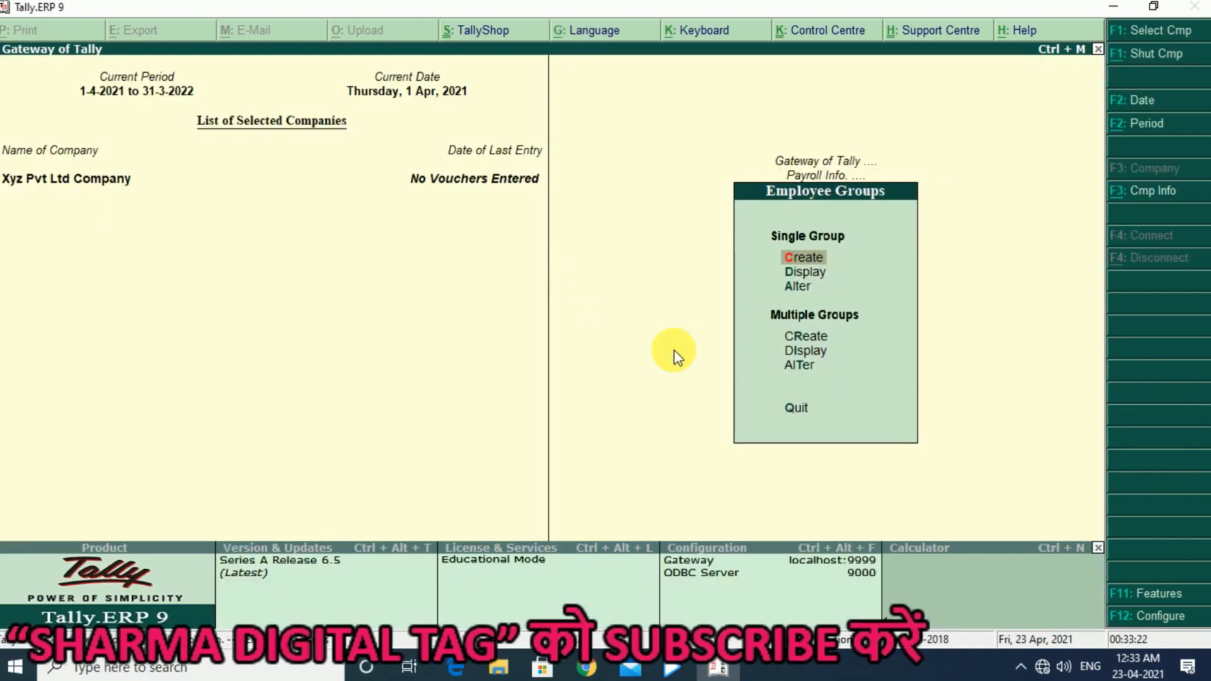
{"action": "key", "text": "Down"}
{"action": "key", "text": "Return"}
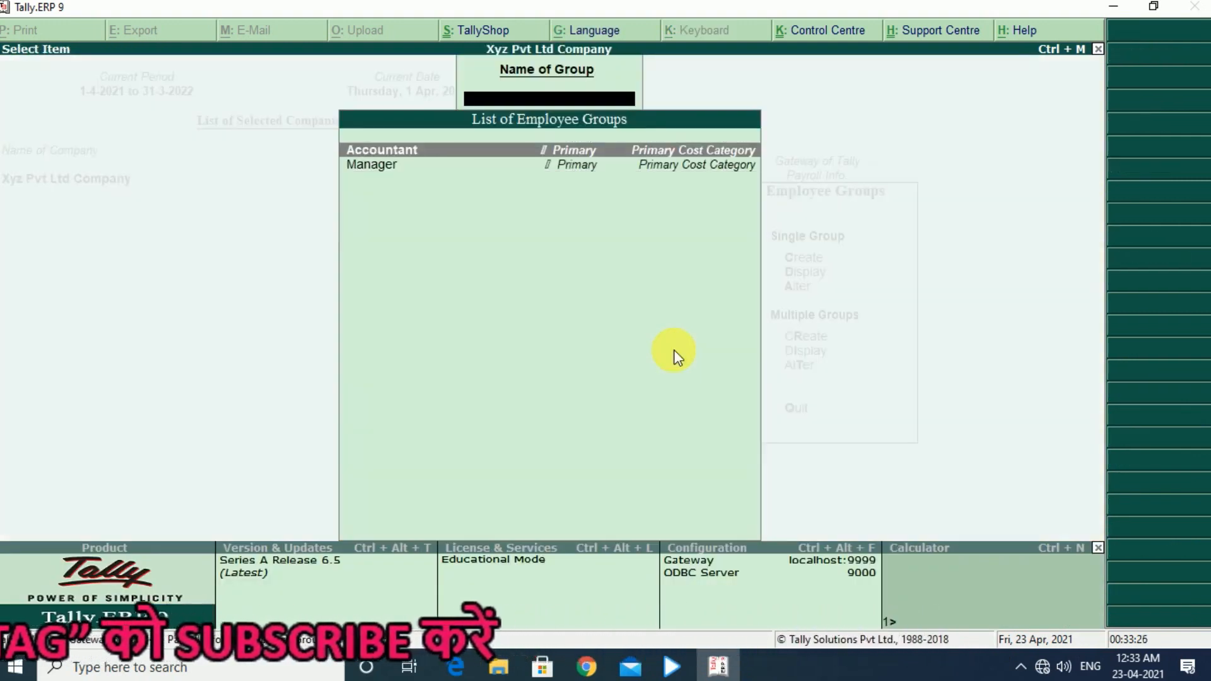
{"action": "key", "text": "Escape"}
{"action": "key", "text": "Escape"}
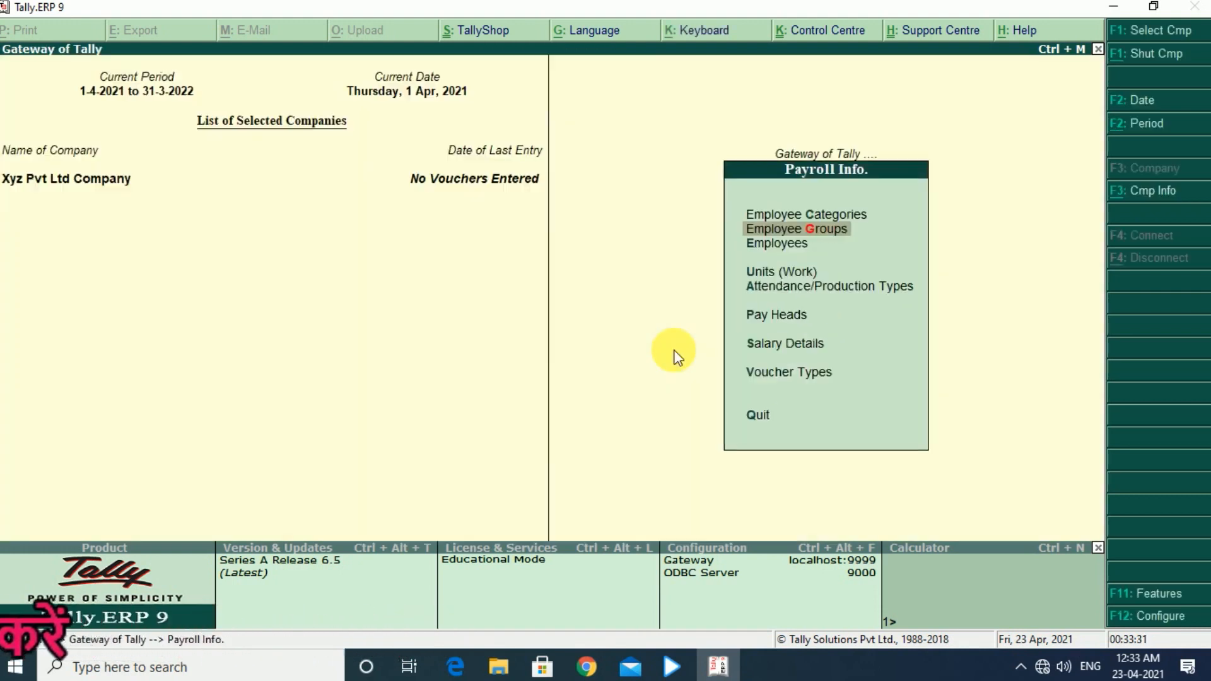
- Open the creation form for a single employee and enter the employee's name, keeping it as the display name in reports
{"action": "key", "text": "Down"}
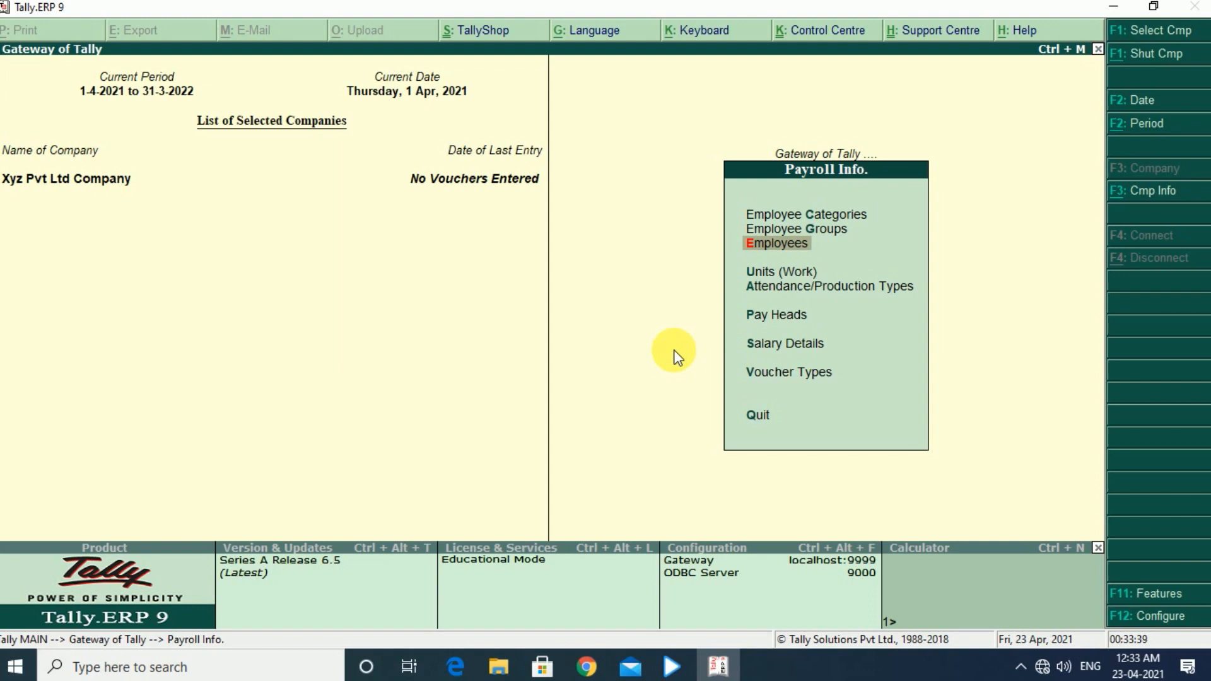
{"action": "key", "text": "Return"}
{"action": "key", "text": "Return"}
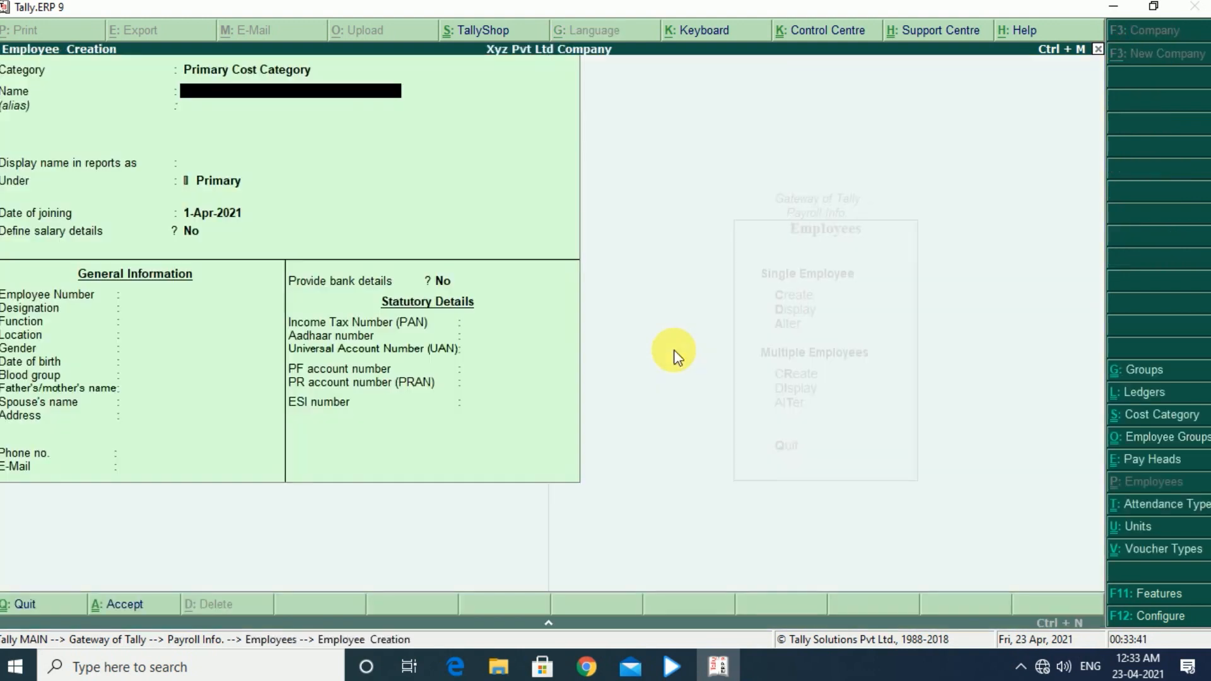
{"action": "type", "text": "Mr m"}
{"action": "key", "text": "BackSpace"}
{"action": "type", "text": "Ajay"}
{"action": "key", "text": "Return"}
{"action": "key", "text": "Return"}
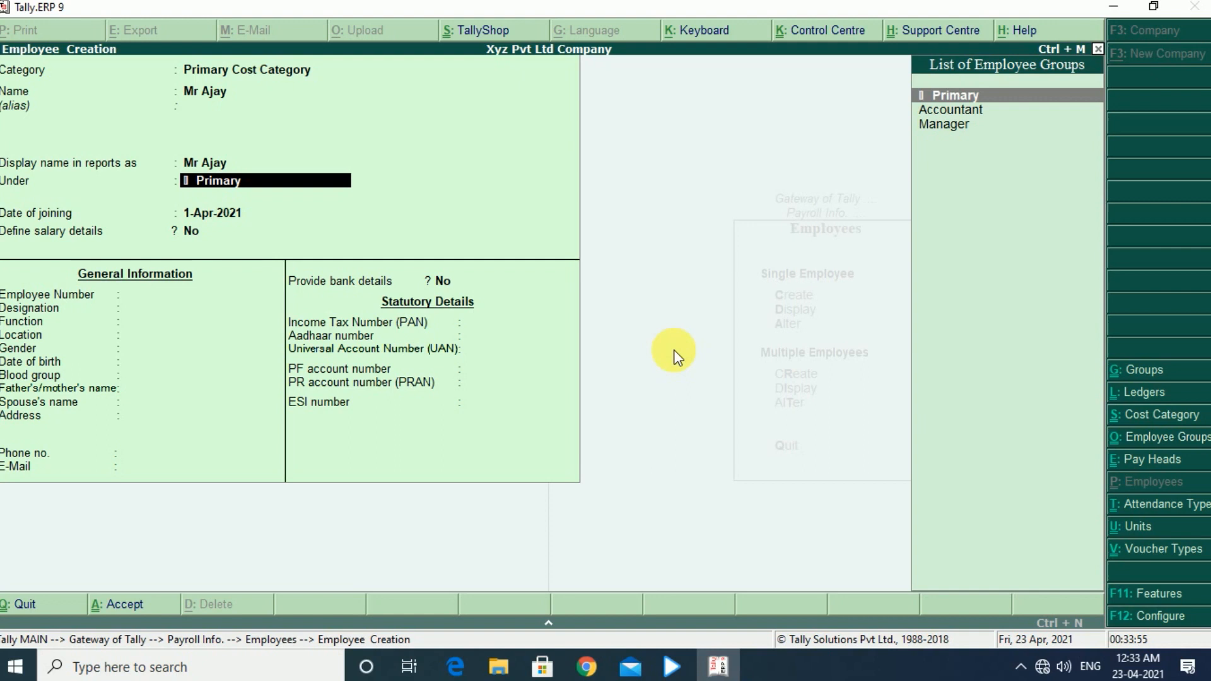
- Place the employee under the Accountant group with joining date 1-Apr-2021 and salary details set to No
{"action": "key", "text": "Down"}
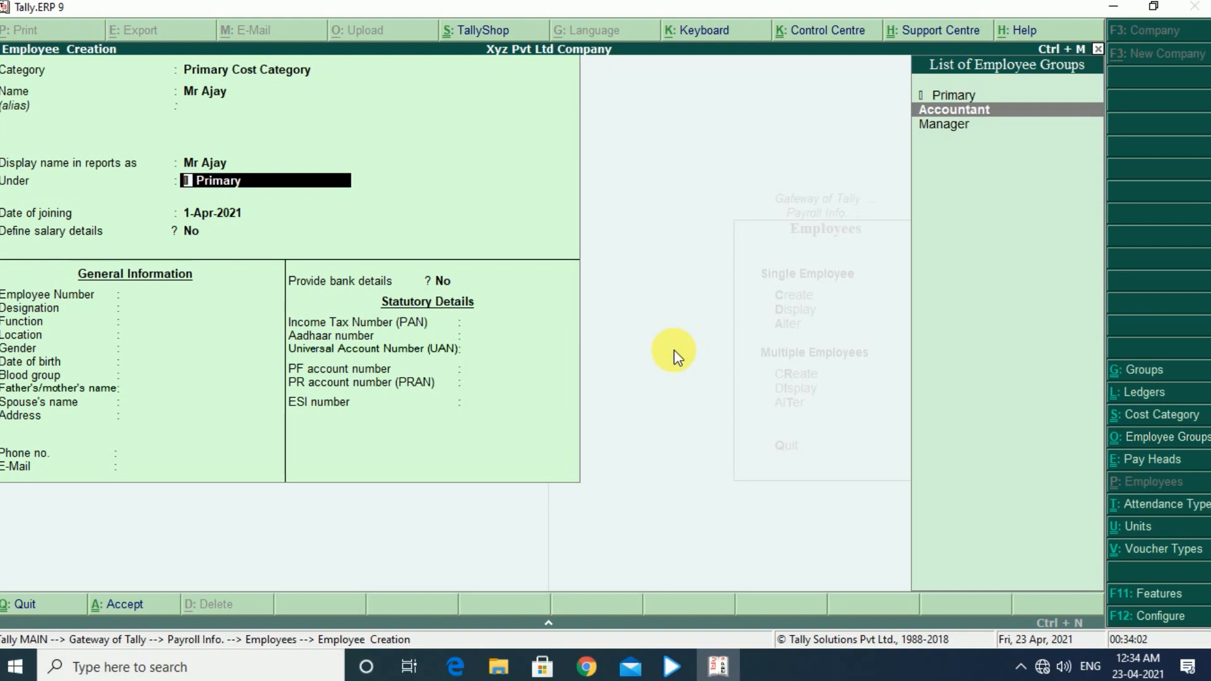
{"action": "key", "text": "Return"}
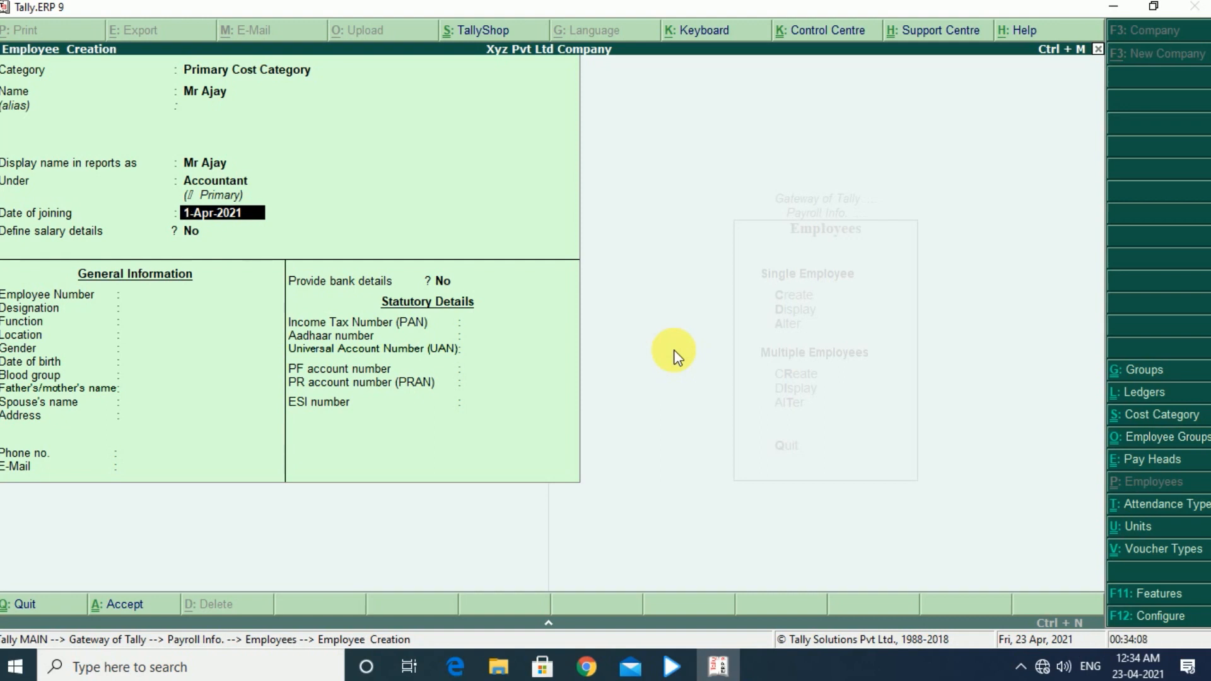
{"action": "key", "text": "Return"}
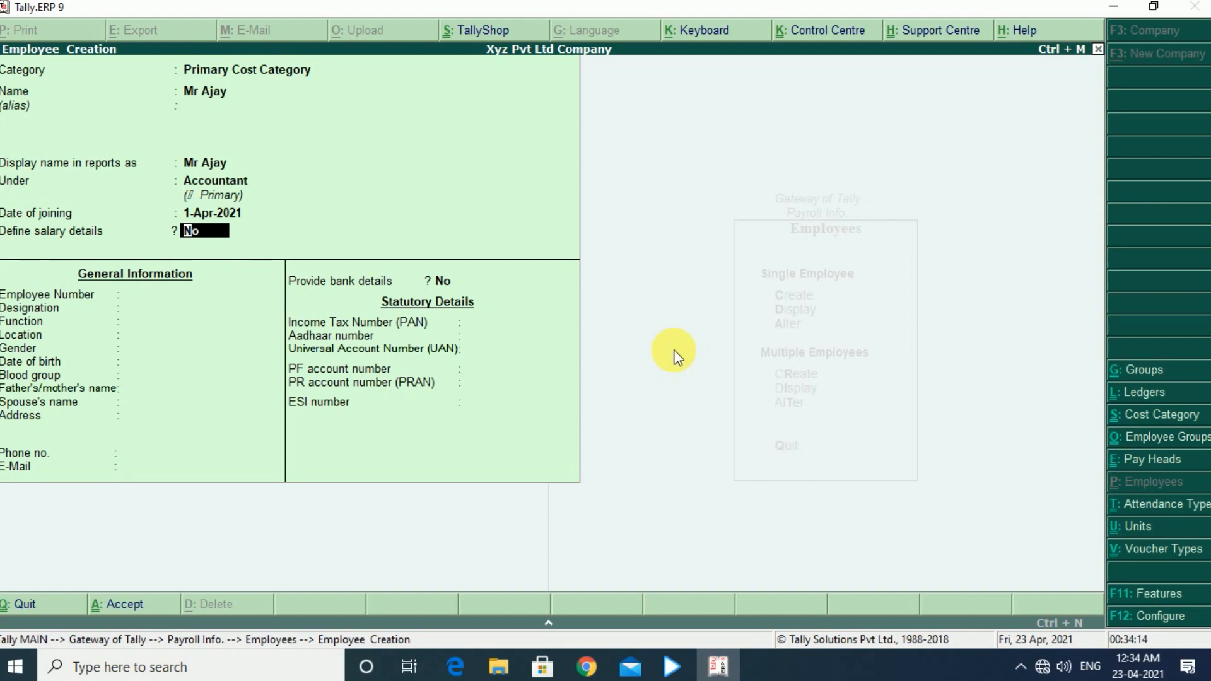
{"action": "key", "text": "Return"}
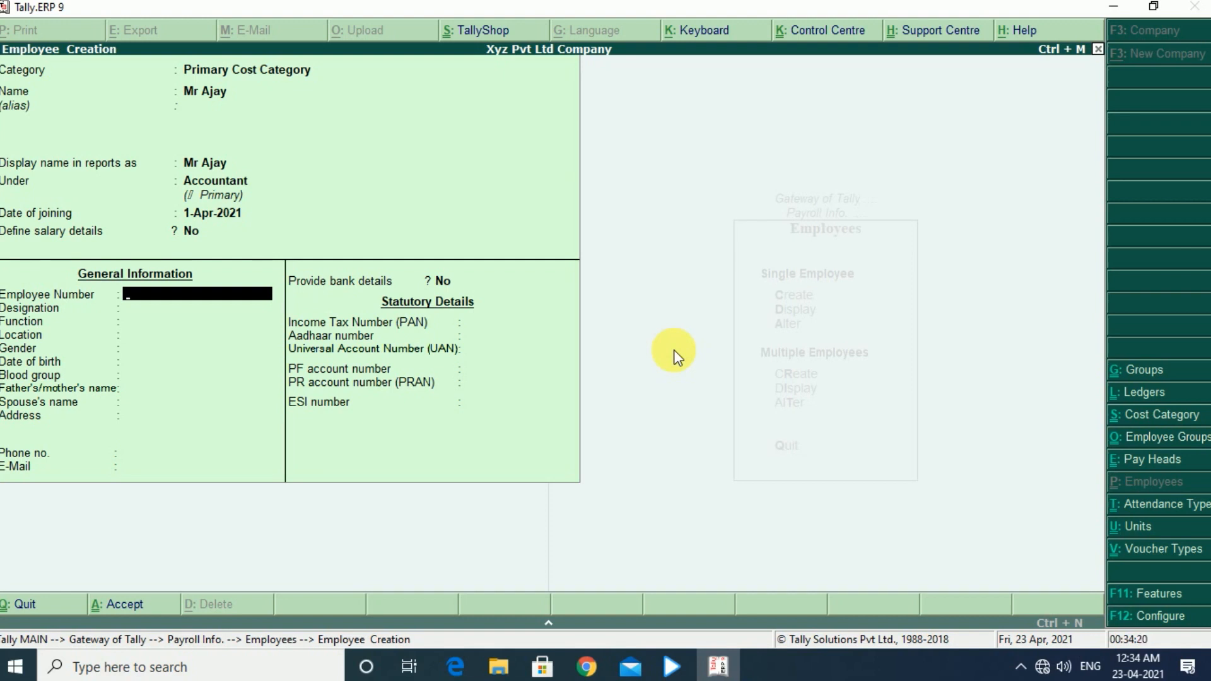
- Leave the employee's general information blank with gender and blood group Unknown, save the record, and return to Payroll Info
{"action": "key", "text": "Return"}
{"action": "key", "text": "Return"}
{"action": "key", "text": "Return"}
{"action": "key", "text": "Return"}
{"action": "key", "text": "Return"}
{"action": "key", "text": "Return"}
{"action": "key", "text": "Return"}
{"action": "key", "text": "Return"}
{"action": "key", "text": "Return"}
{"action": "key", "text": "Return"}
{"action": "key", "text": "Return"}
{"action": "key", "text": "Return"}
{"action": "key", "text": "Return"}
{"action": "key", "text": "Return"}
{"action": "key", "text": "Return"}
{"action": "key", "text": "Return"}
{"action": "key", "text": "Return"}
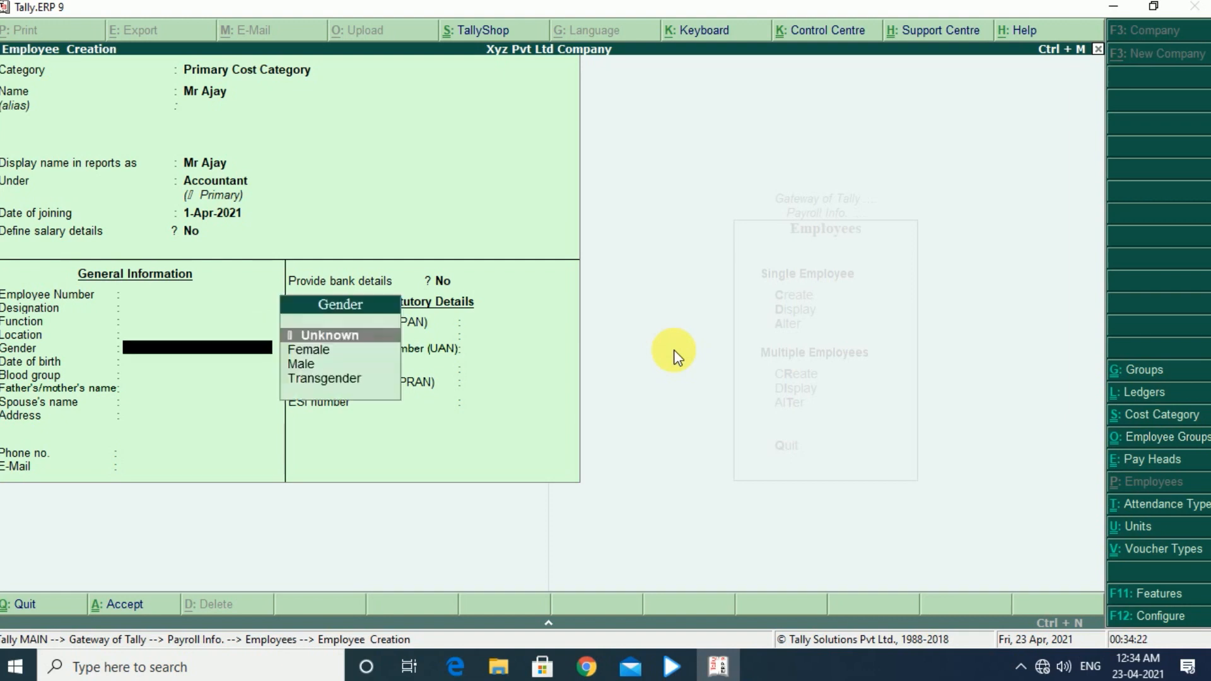
{"action": "key", "text": "Return"}
{"action": "key", "text": "Return"}
{"action": "key", "text": "Return"}
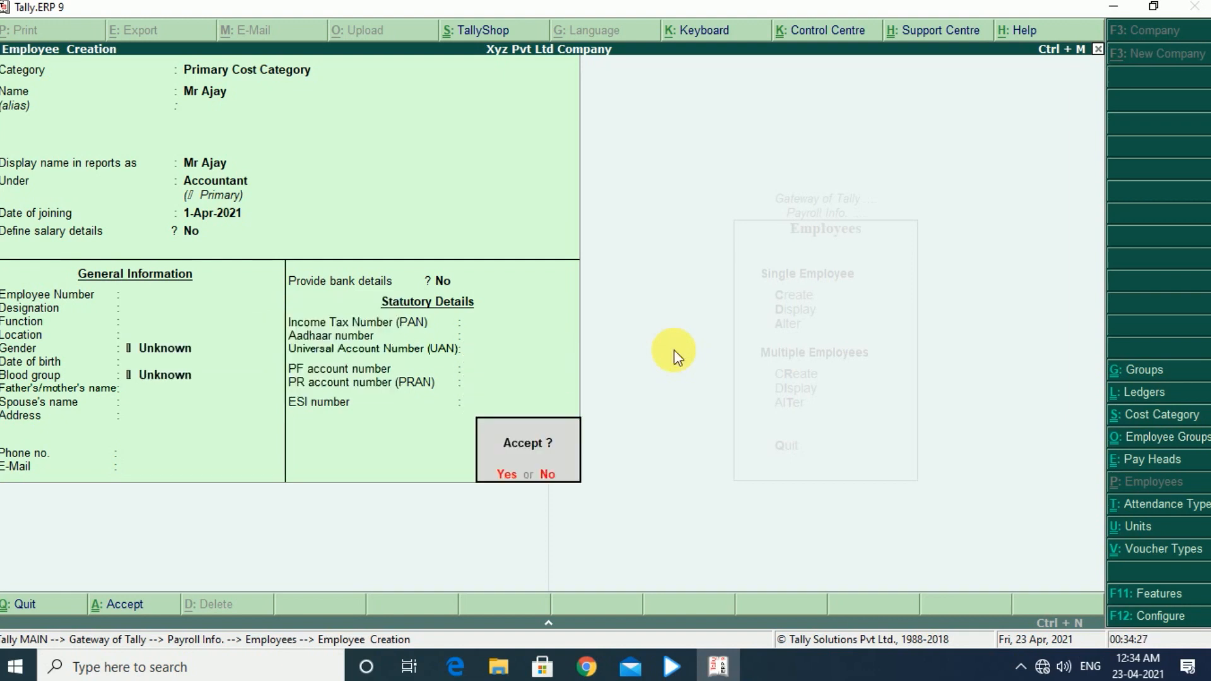
{"action": "key", "text": "Return"}
{"action": "key", "text": "Escape"}
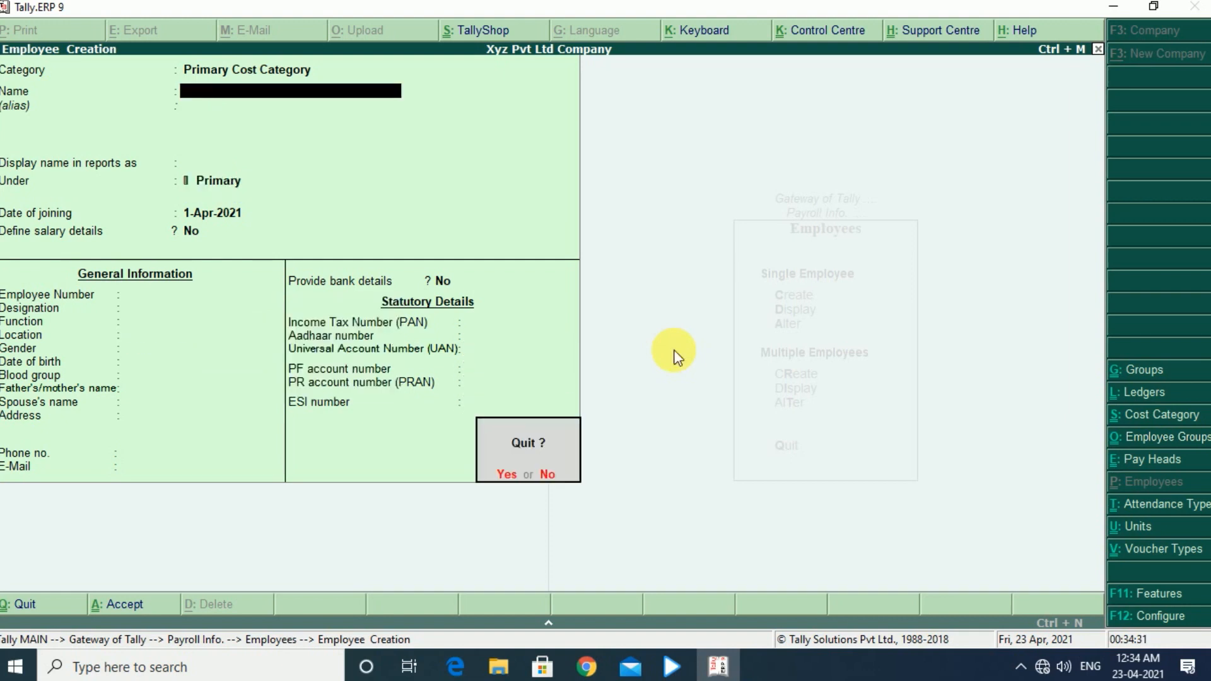
{"action": "key", "text": "y"}
{"action": "key", "text": "Escape"}
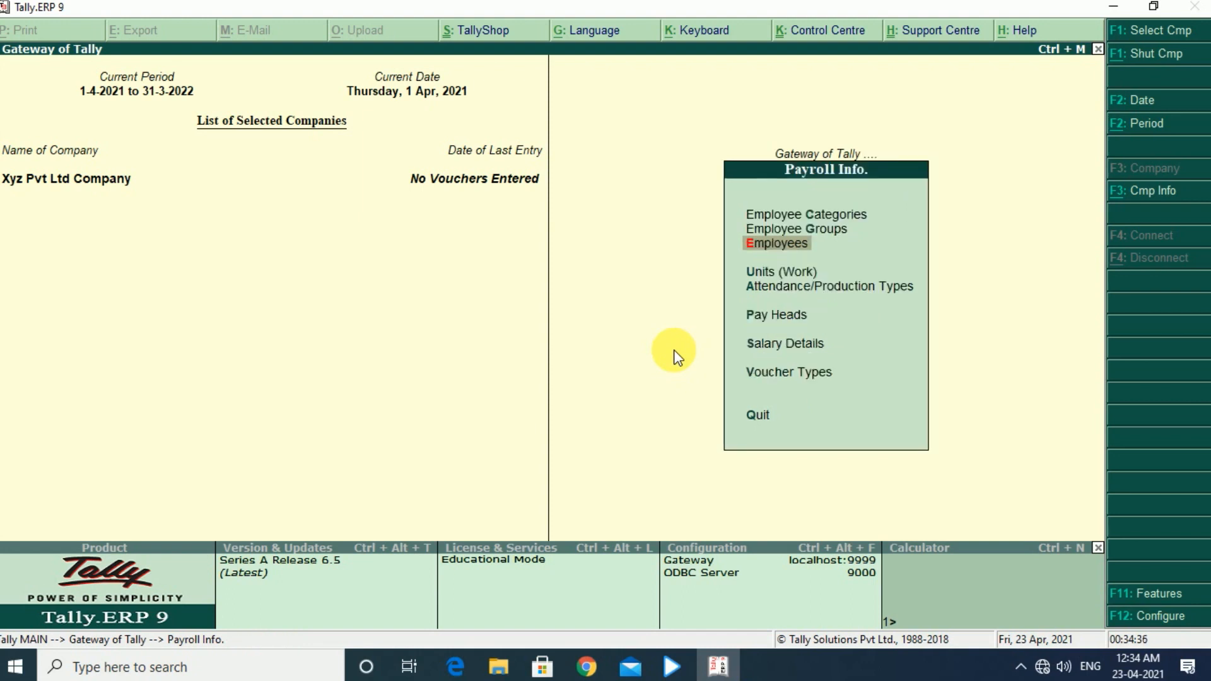
- Open the salary details definition for the employee listed under the Accountant group
{"action": "key", "text": "Down"}
{"action": "key", "text": "Down"}
{"action": "key", "text": "Down"}
{"action": "key", "text": "Down"}
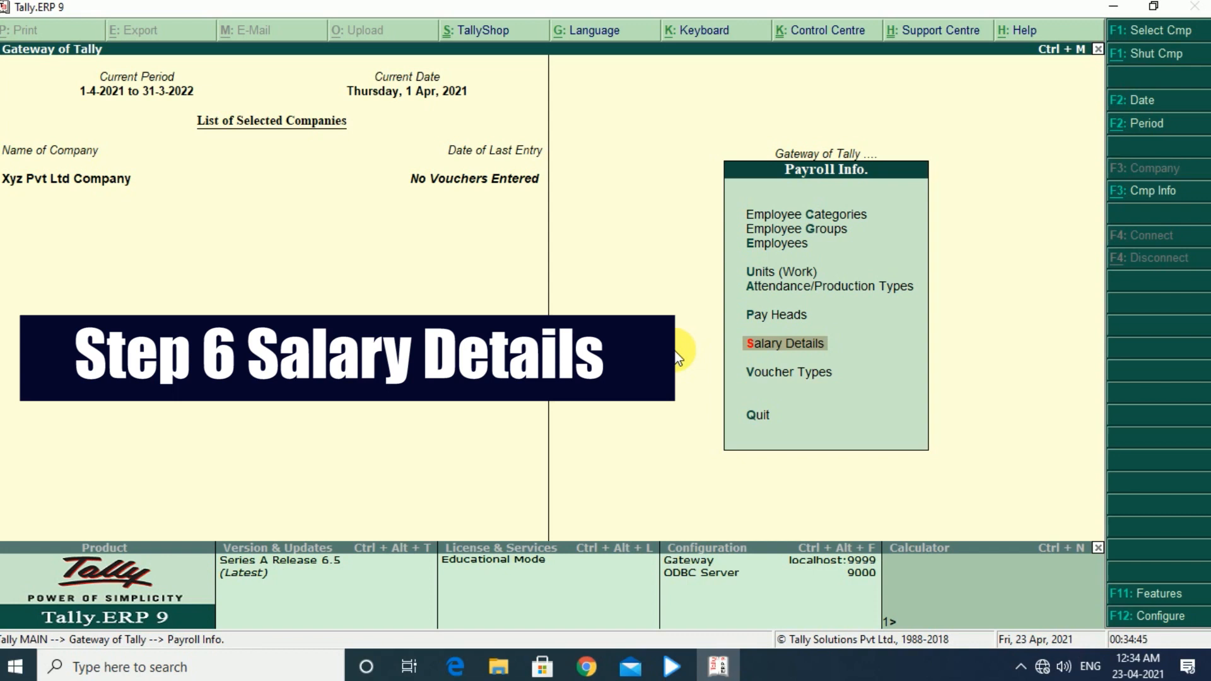
{"action": "key", "text": "Return"}
{"action": "key", "text": "Return"}
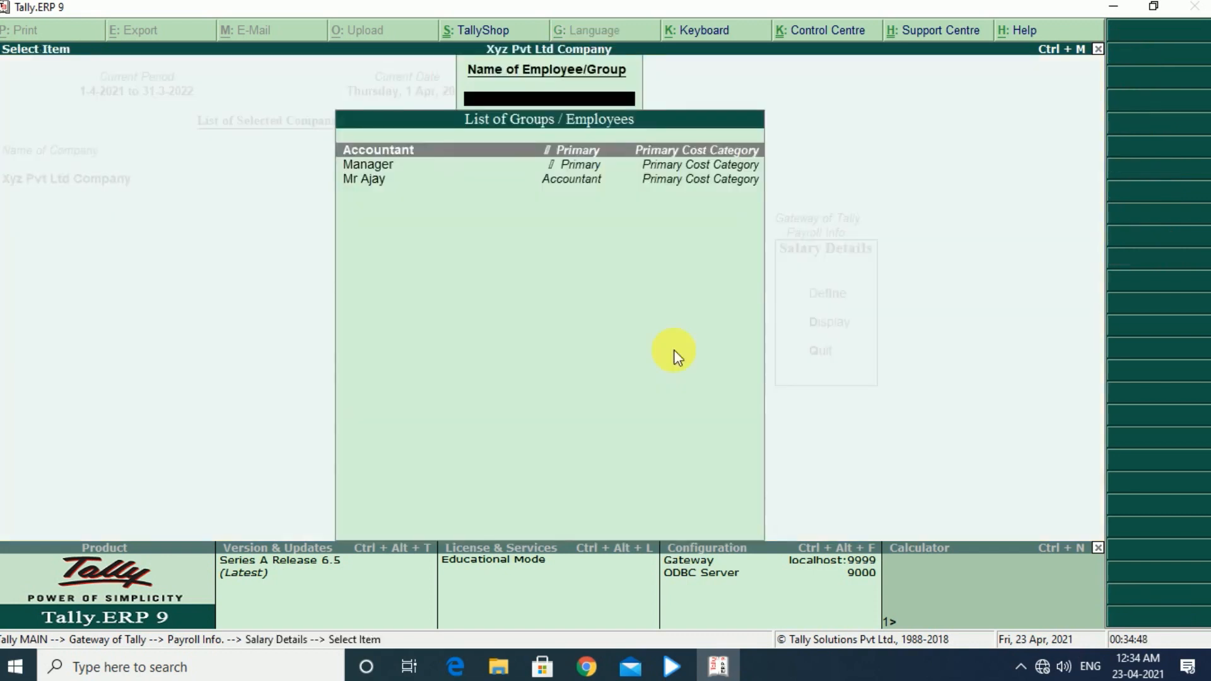
{"action": "key", "text": "Down"}
{"action": "key", "text": "Down"}
{"action": "key", "text": "Return"}
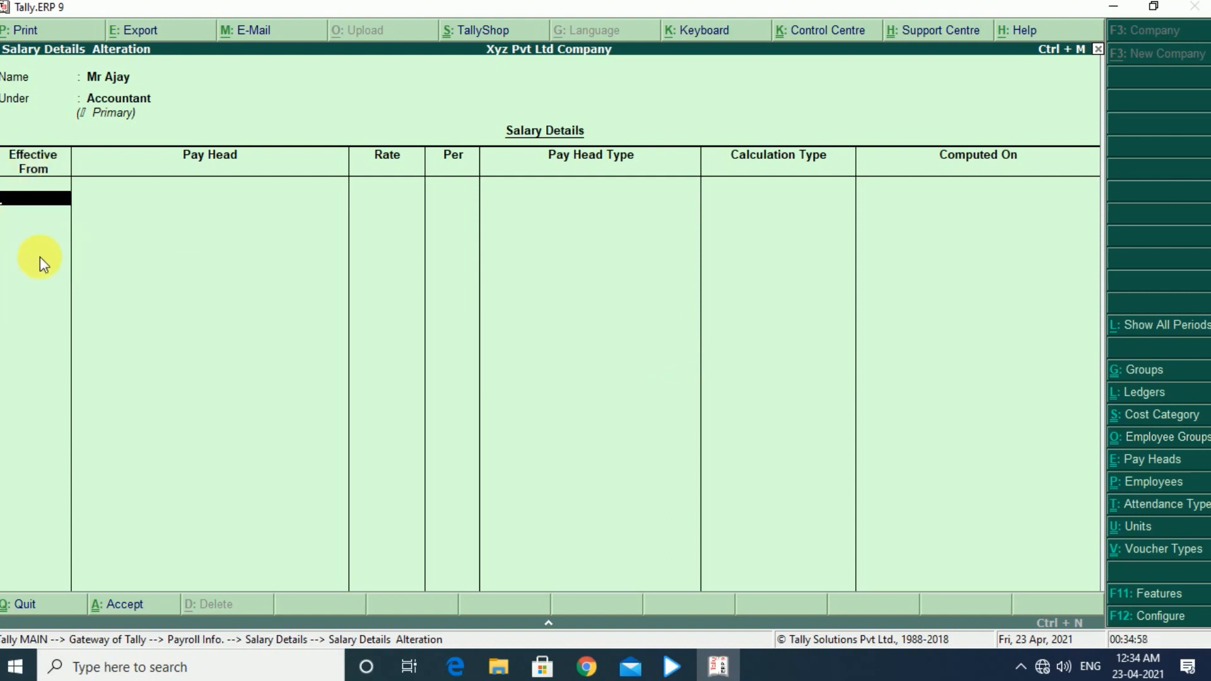
- Set the effective date to 1-Apr-2021 and add the Basic Salary pay head at a rate of 60,000
{"action": "type", "text": "1.4"}
{"action": "key", "text": "Return"}
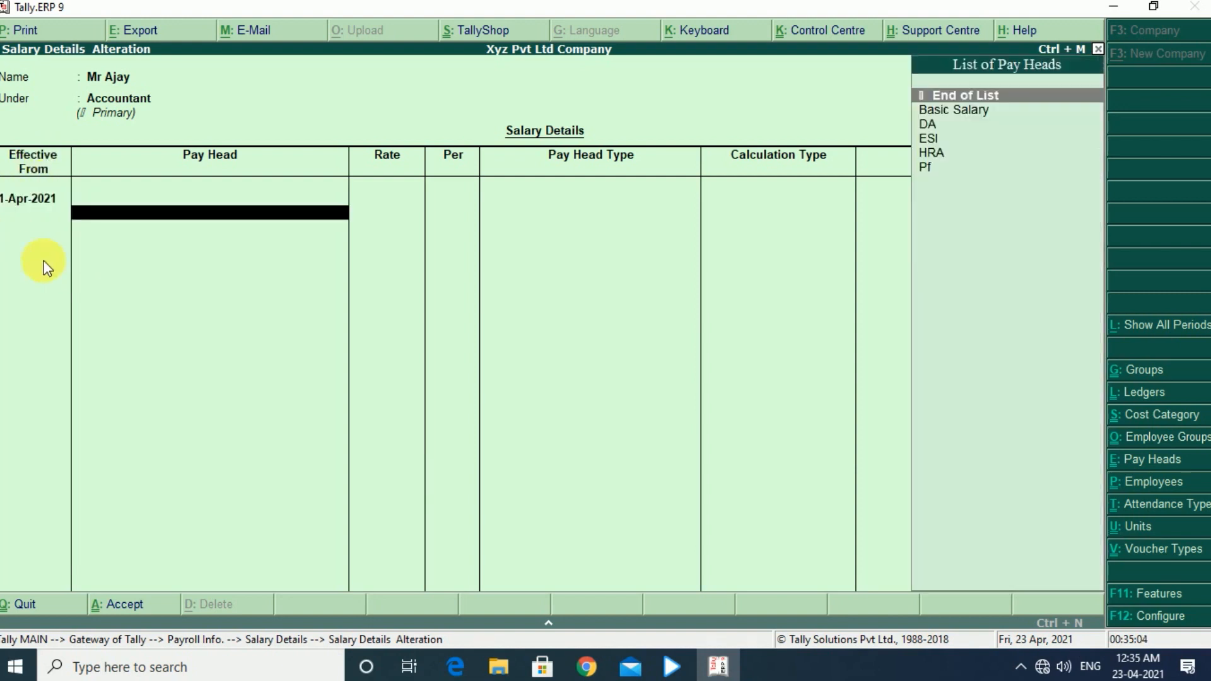
{"action": "key", "text": "Down"}
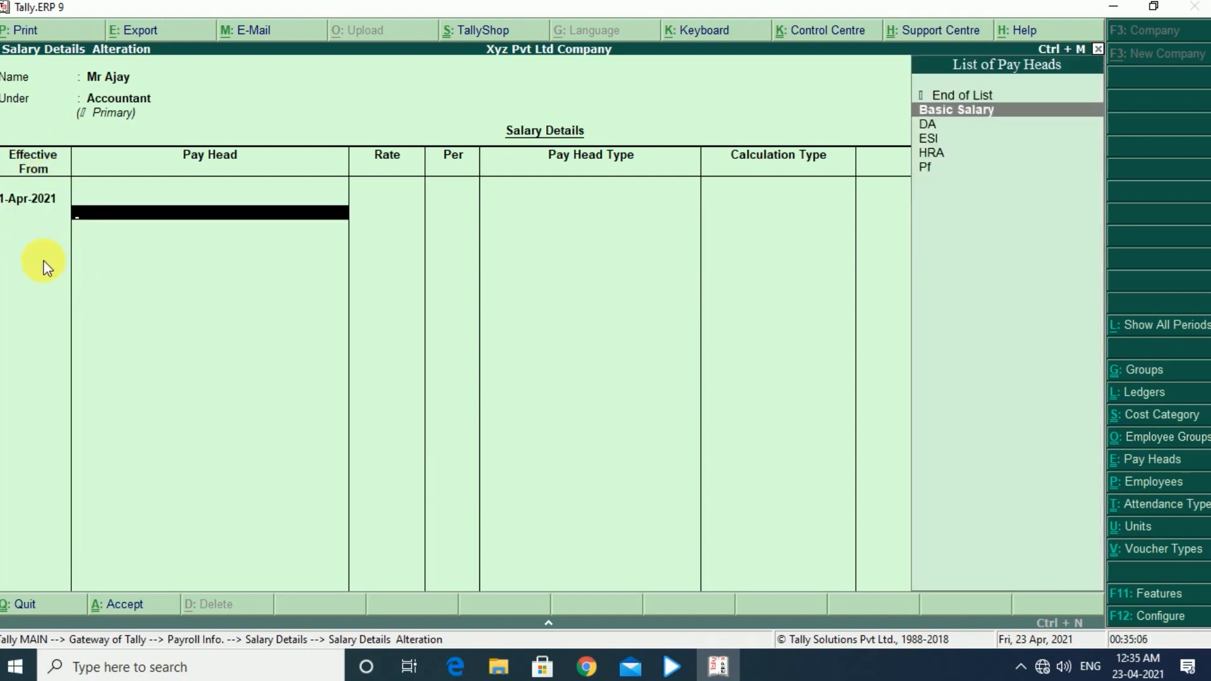
{"action": "key", "text": "Return"}
{"action": "type", "text": "60000"}
{"action": "key", "text": "Return"}
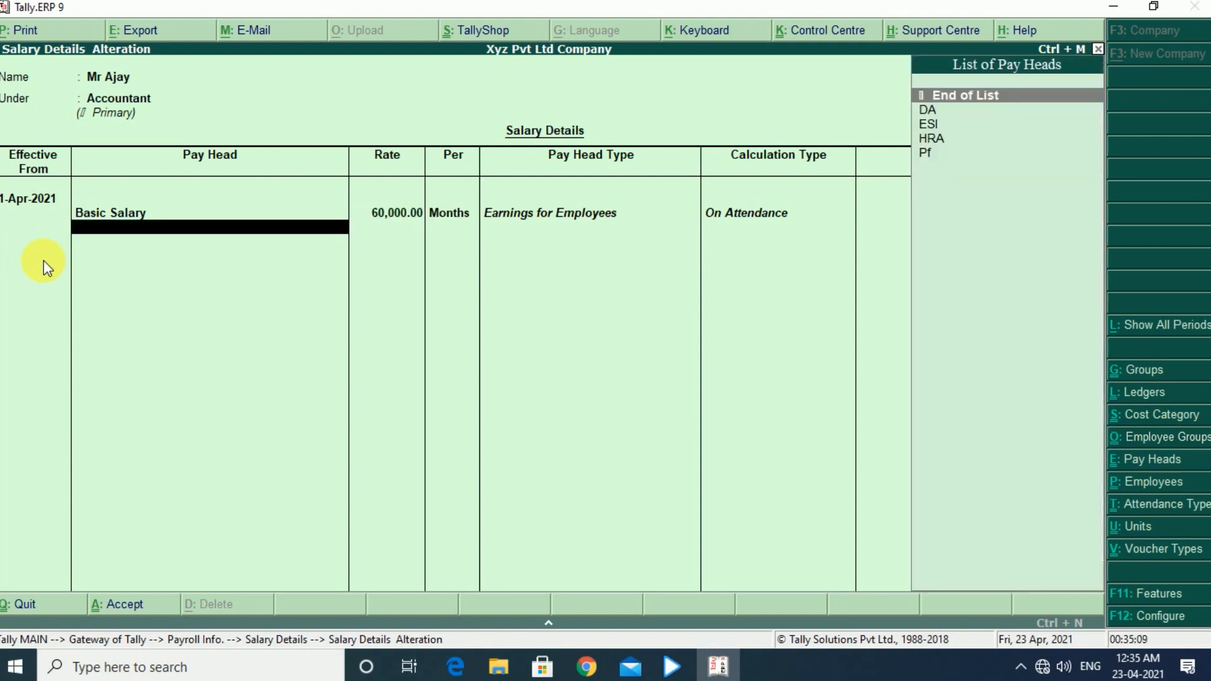
- Add the DA and ESI pay heads to the employee's salary details
{"action": "key", "text": "Down"}
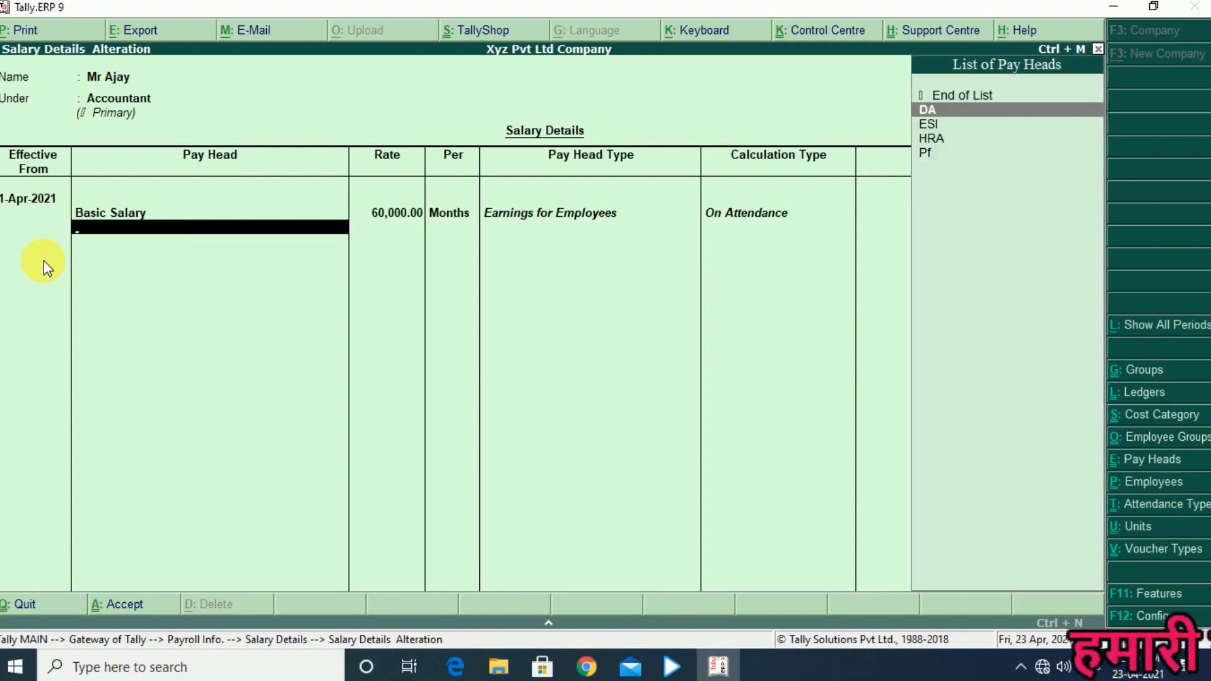
{"action": "key", "text": "Return"}
{"action": "key", "text": "Down"}
{"action": "key", "text": "Return"}
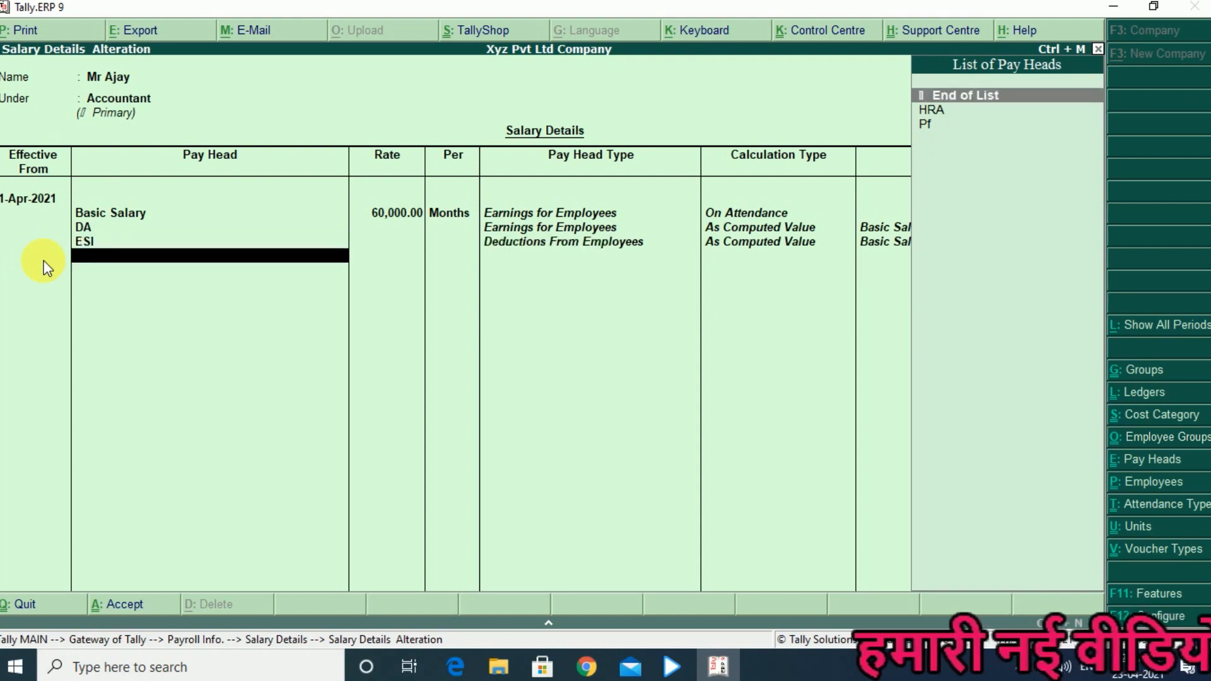
- Add the HRA pay head to the employee's salary details at a rate of 3,000
{"action": "key", "text": "Down"}
{"action": "key", "text": "Return"}
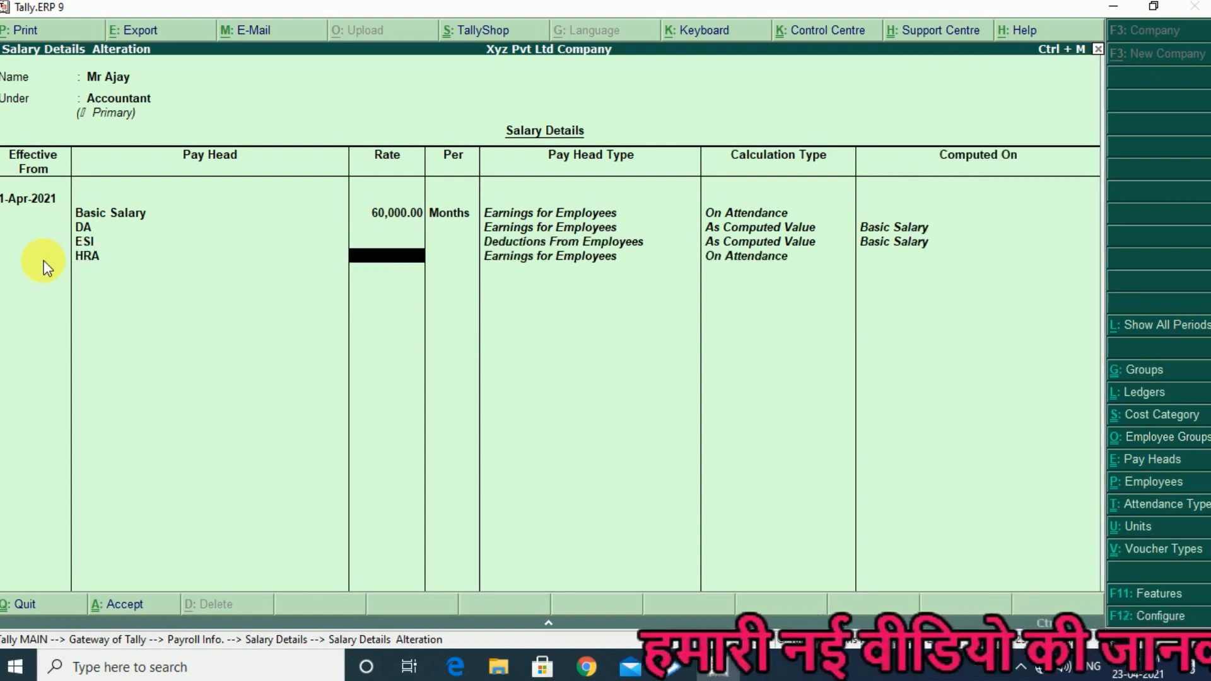
{"action": "type", "text": "3000"}
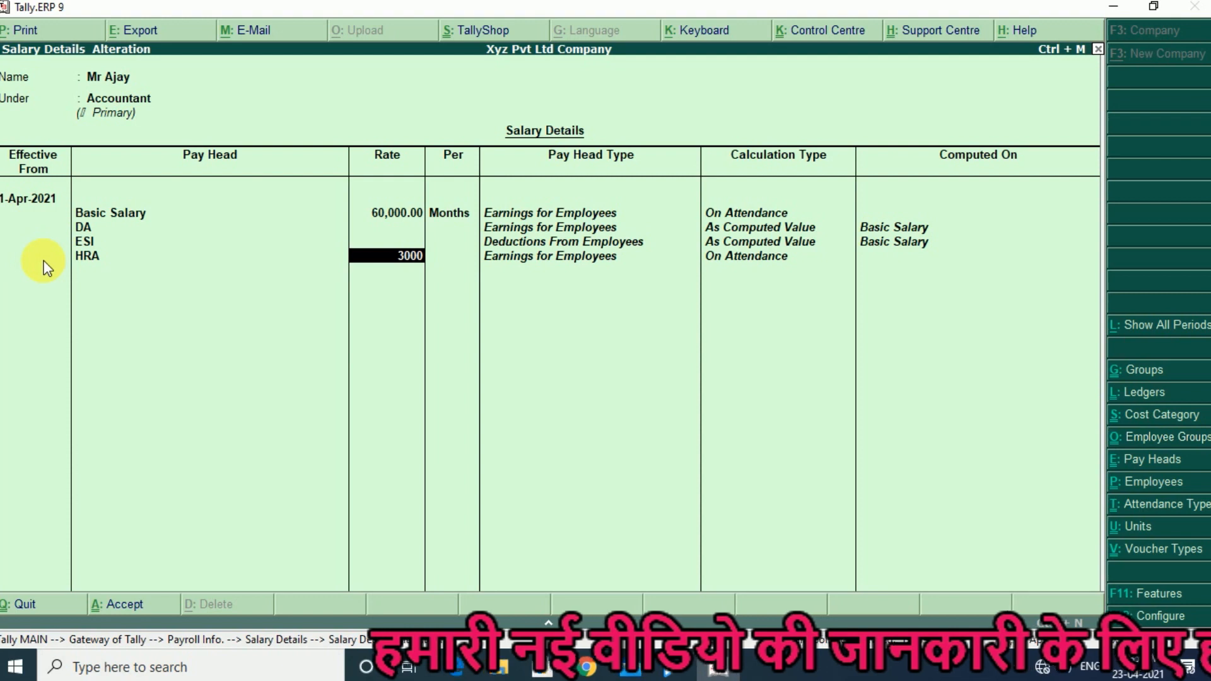
{"action": "key", "text": "Return"}
{"action": "key", "text": "Return"}
- Add the Pf pay head, end the pay head list, and save the employee's salary details
{"action": "key", "text": "Down"}
{"action": "key", "text": "Return"}
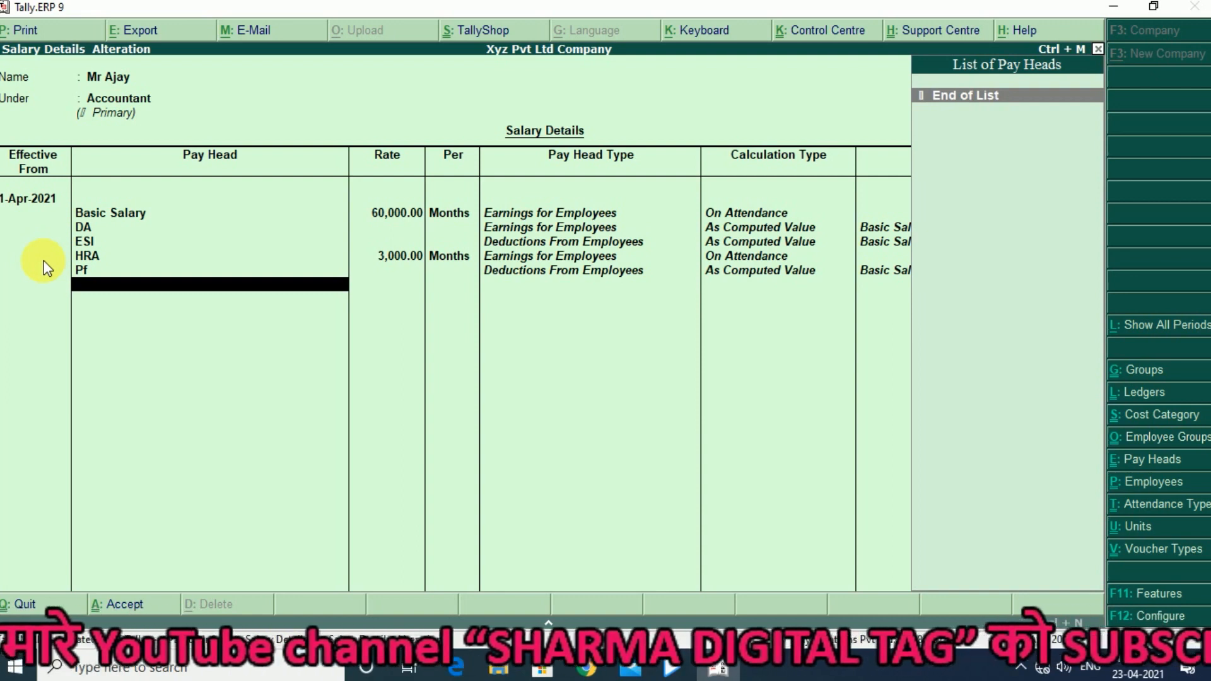
{"action": "key", "text": "Return"}
{"action": "key", "text": "Return"}
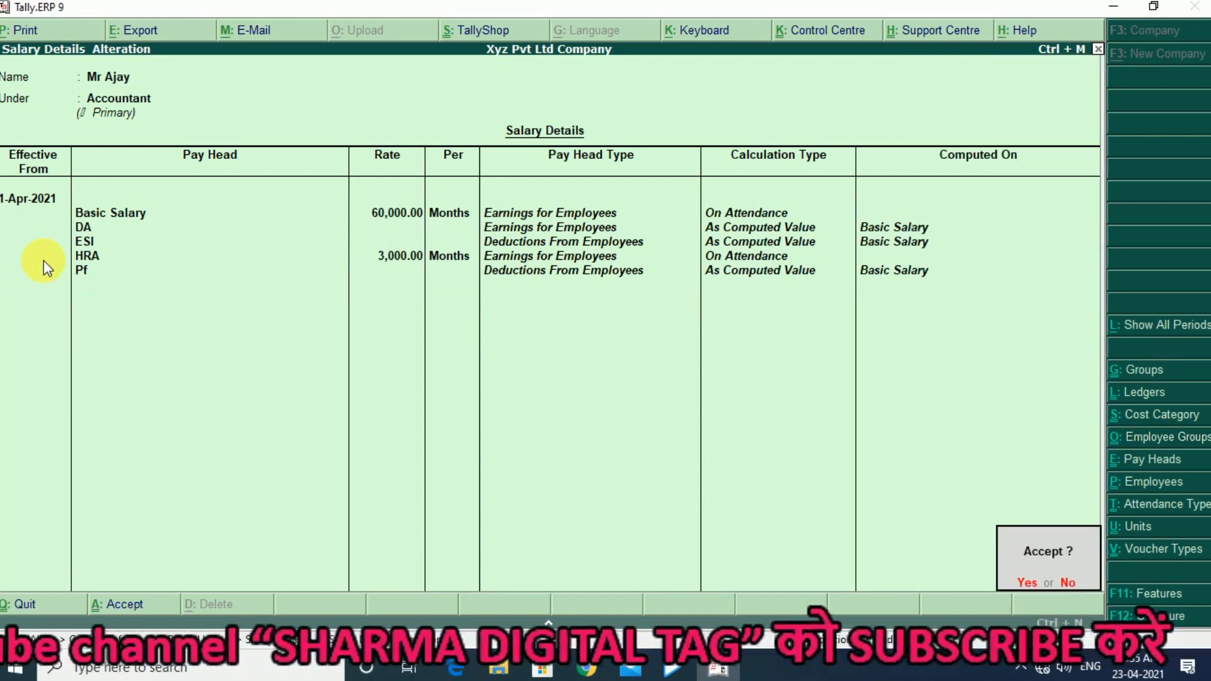
{"action": "key", "text": "Return"}
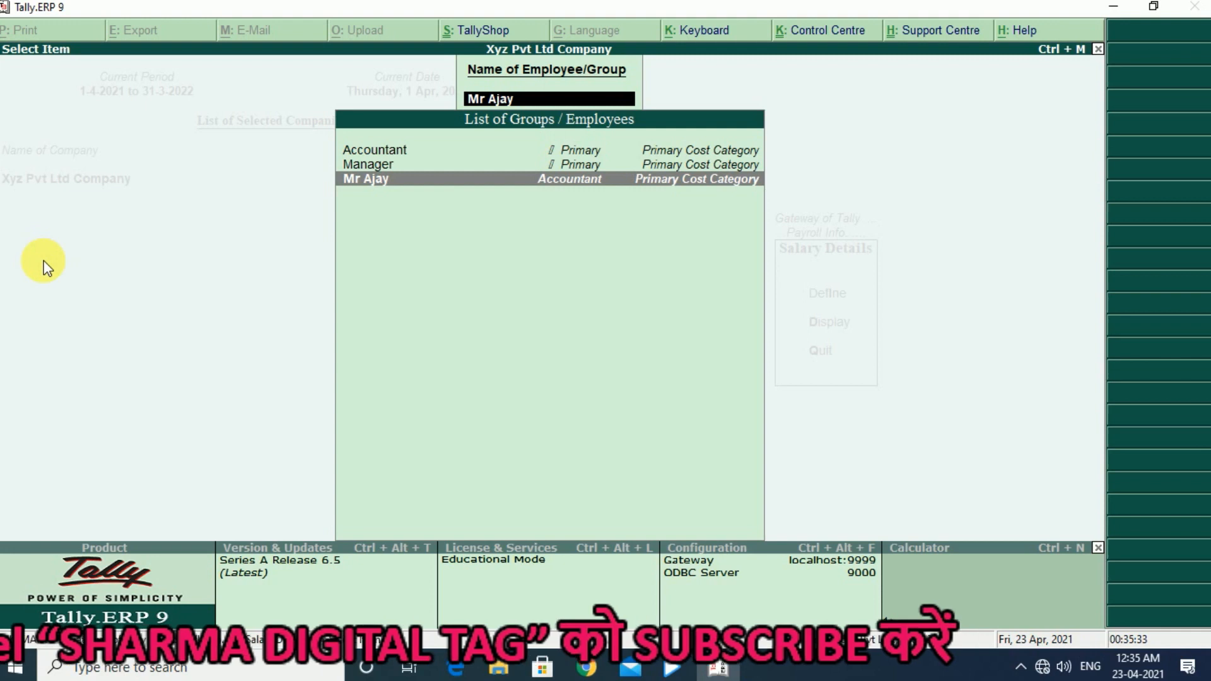
- Leave the salary details definition and select Voucher Types in Payroll Info
{"action": "key", "text": "Escape"}
{"action": "key", "text": "Escape"}
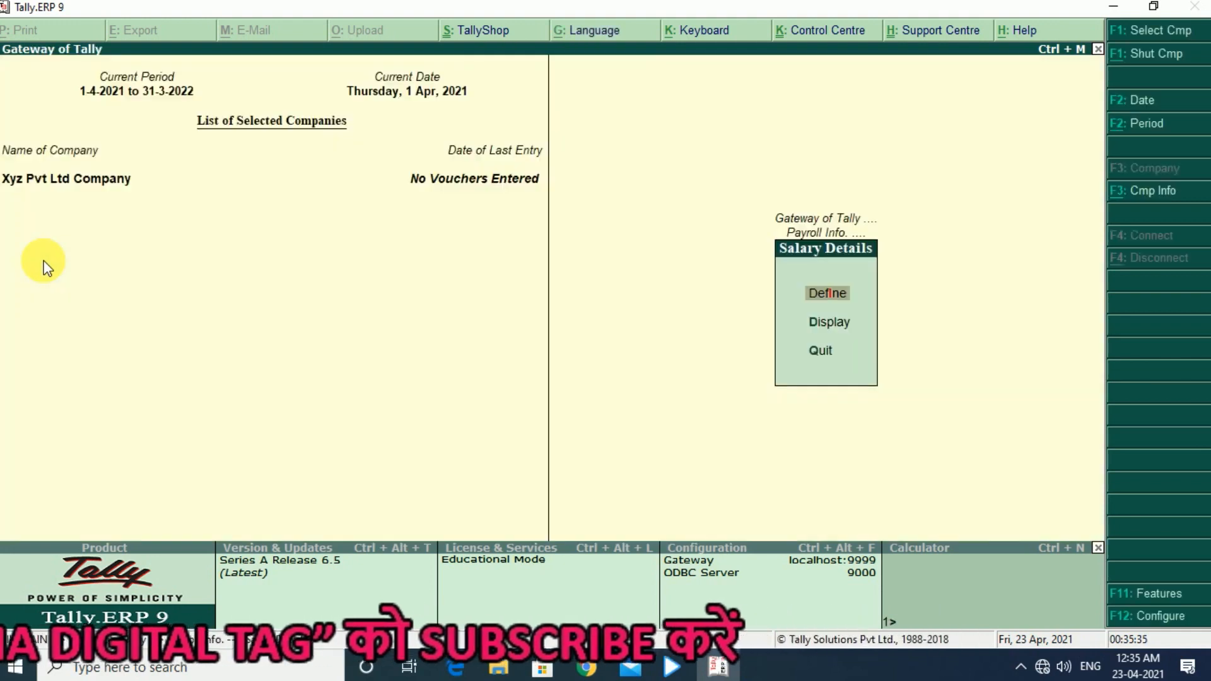
{"action": "key", "text": "Escape"}
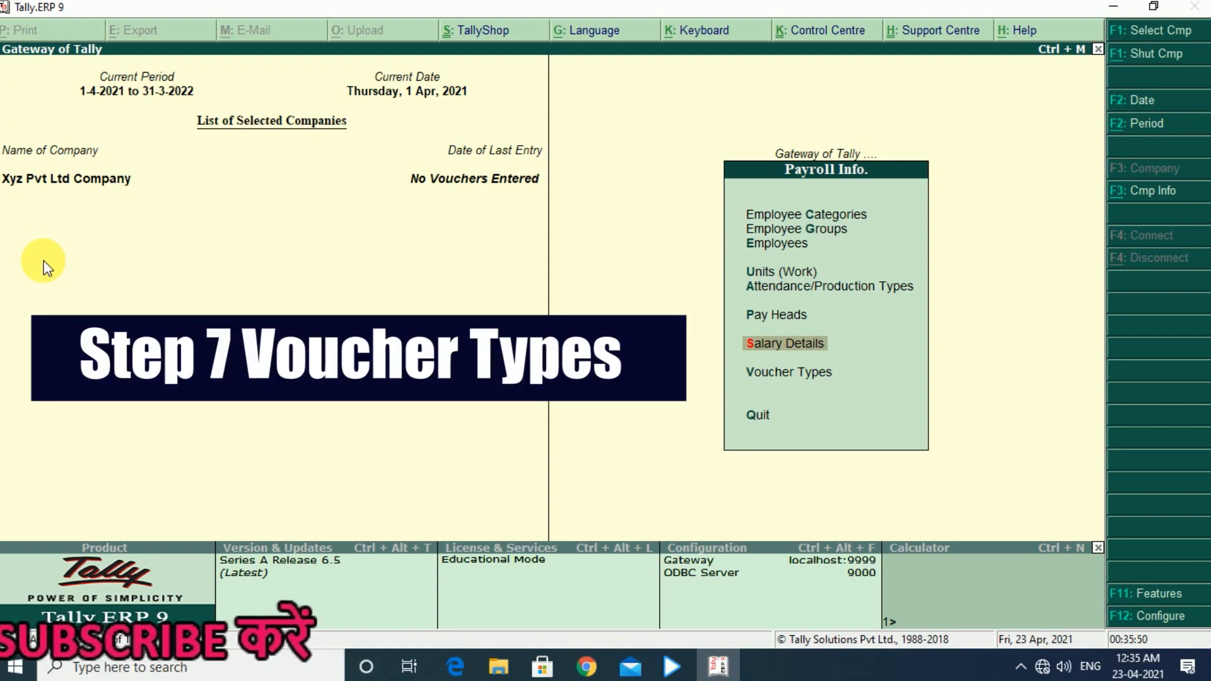
{"action": "key", "text": "Down"}
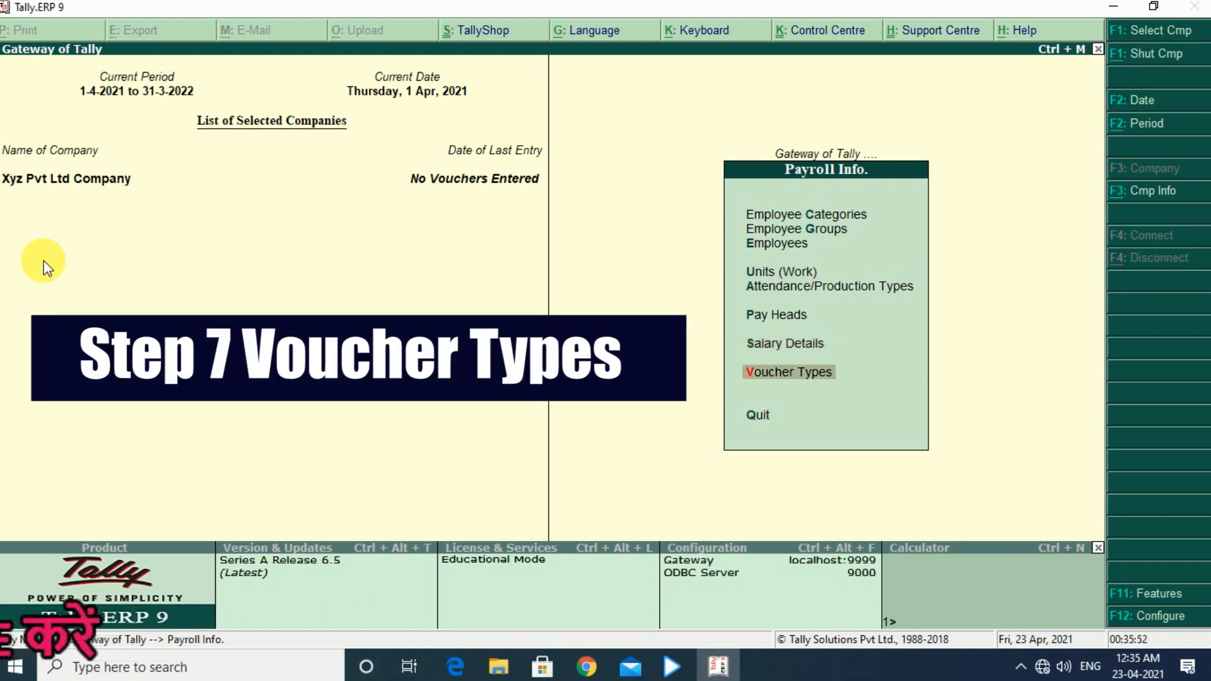
- Start a new payroll voucher type and name it Salary Payroll
{"action": "key", "text": "Return"}
{"action": "key", "text": "Return"}
{"action": "type", "text": "Salary Payroo"}
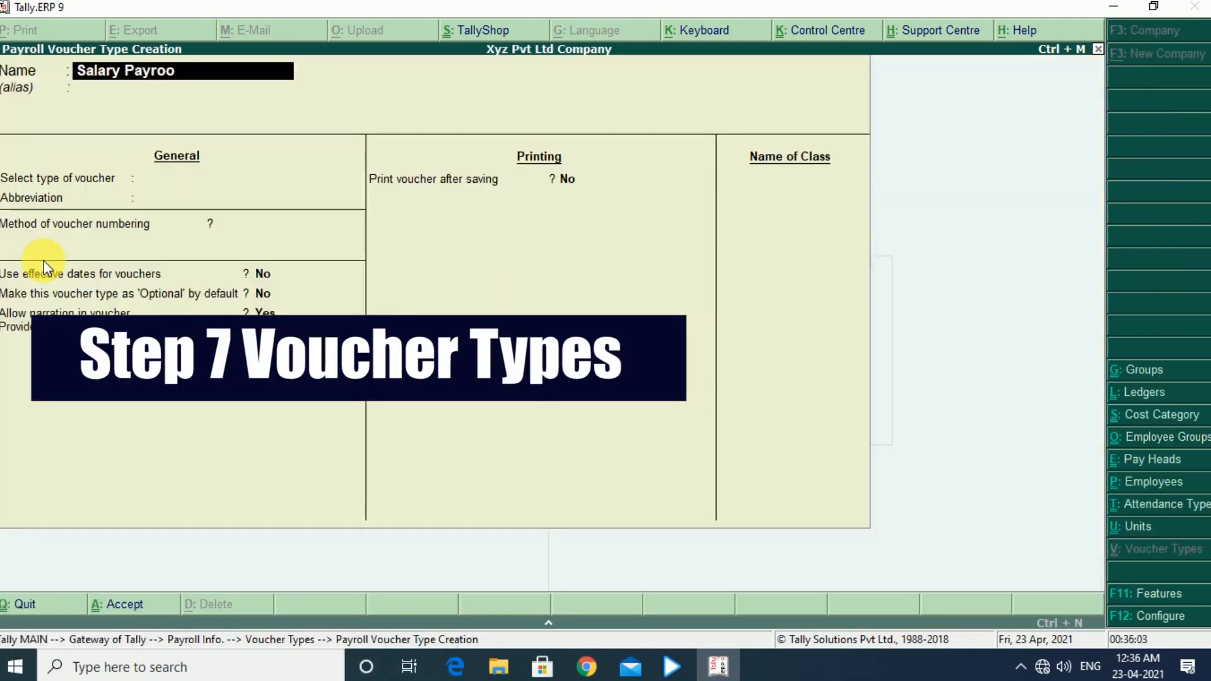
{"action": "key", "text": "BackSpace"}
{"action": "type", "text": "ll"}
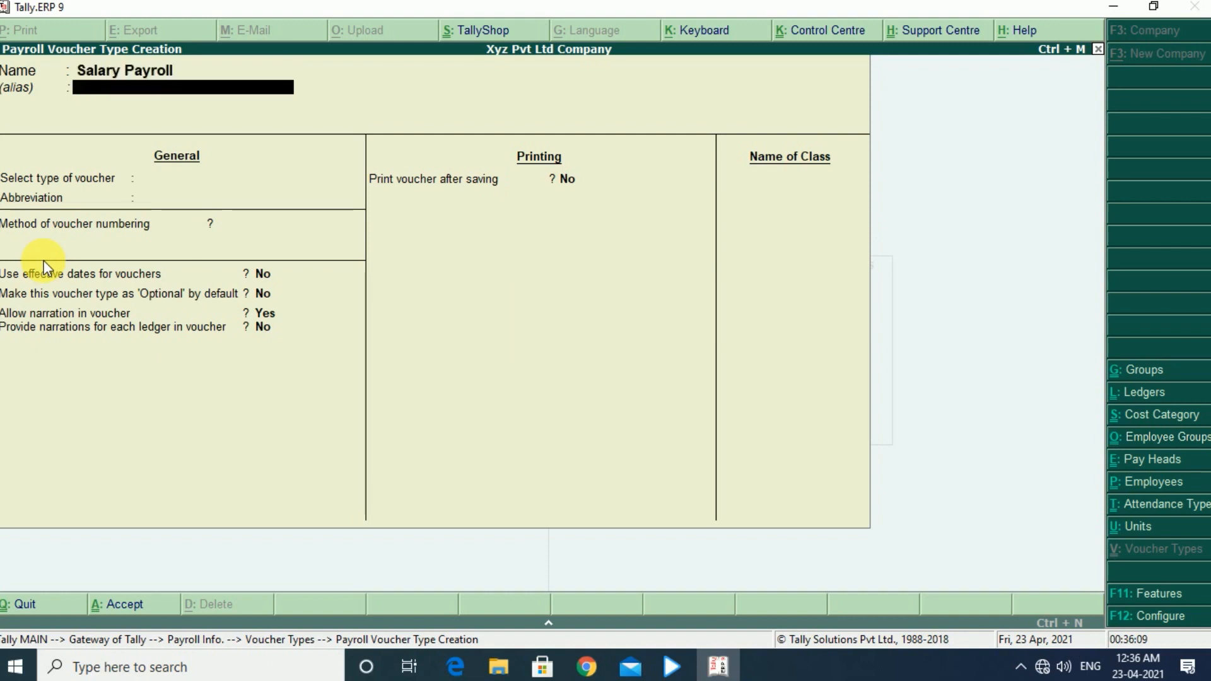
- Leave the alias blank, set the type of voucher to Payroll, and keep the default abbreviation, numbering, narration and printing options
{"action": "key", "text": "Return"}
{"action": "key", "text": "Down"}
{"action": "key", "text": "Down"}
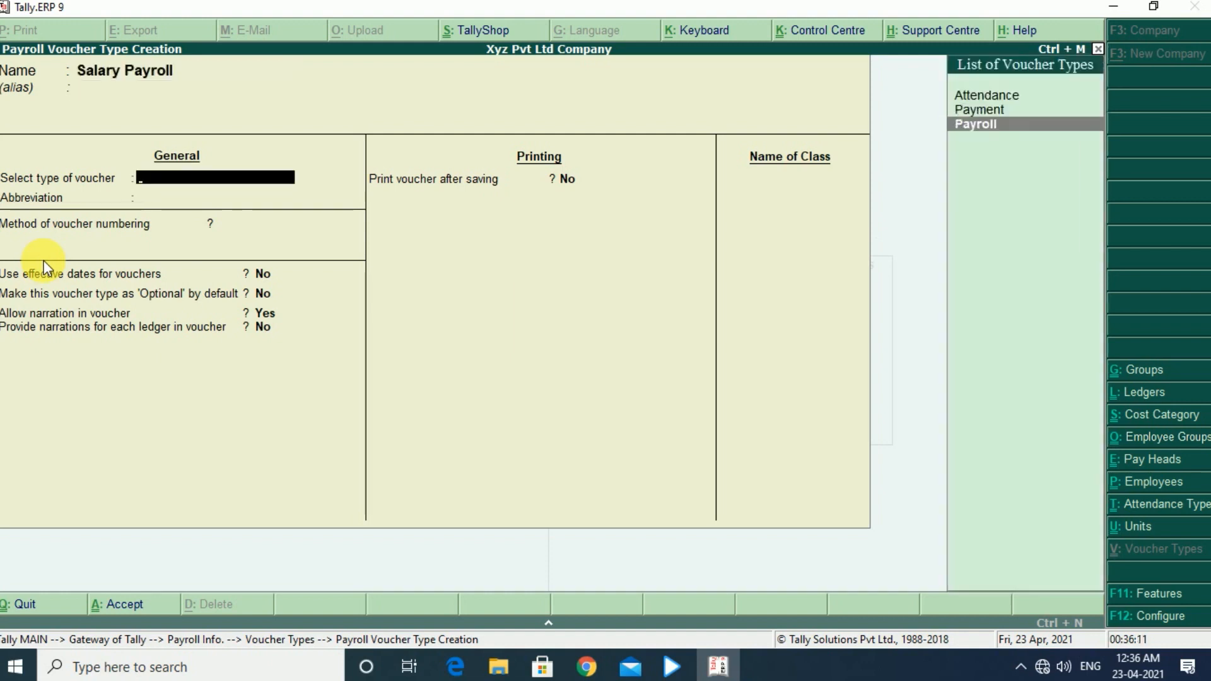
{"action": "key", "text": "Return"}
{"action": "key", "text": "Return"}
{"action": "key", "text": "Return"}
{"action": "key", "text": "Return"}
{"action": "key", "text": "Return"}
{"action": "key", "text": "Return"}
{"action": "key", "text": "Return"}
{"action": "key", "text": "Return"}
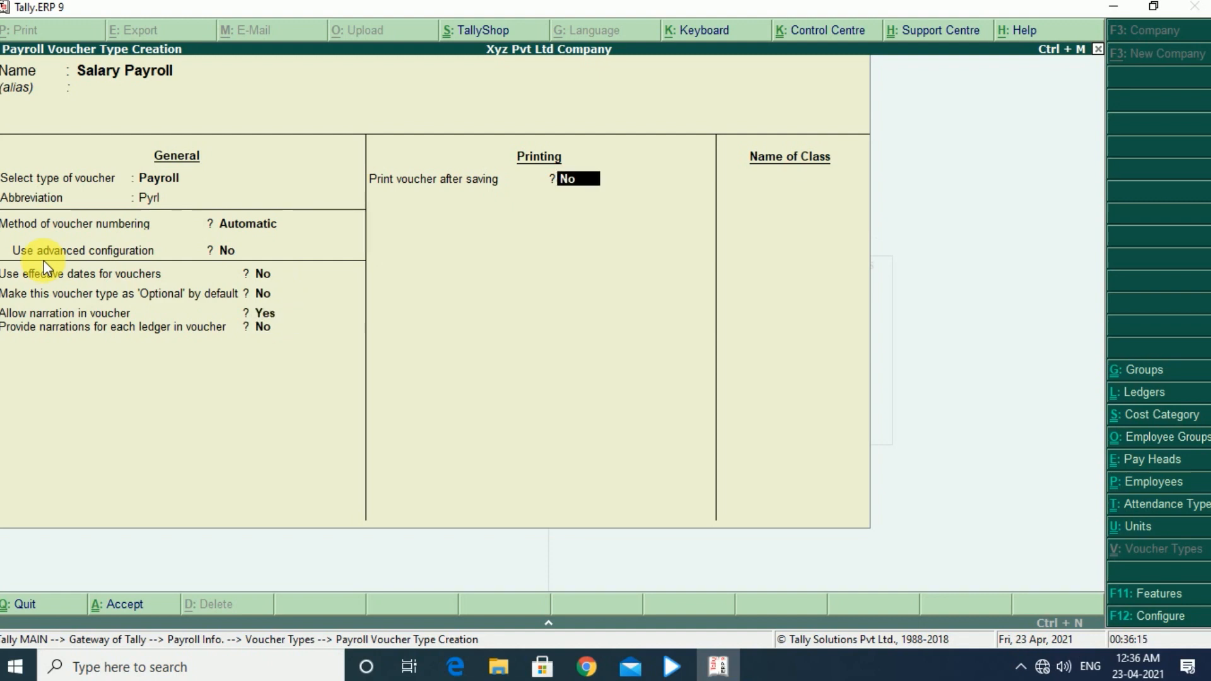
{"action": "key", "text": "Return"}
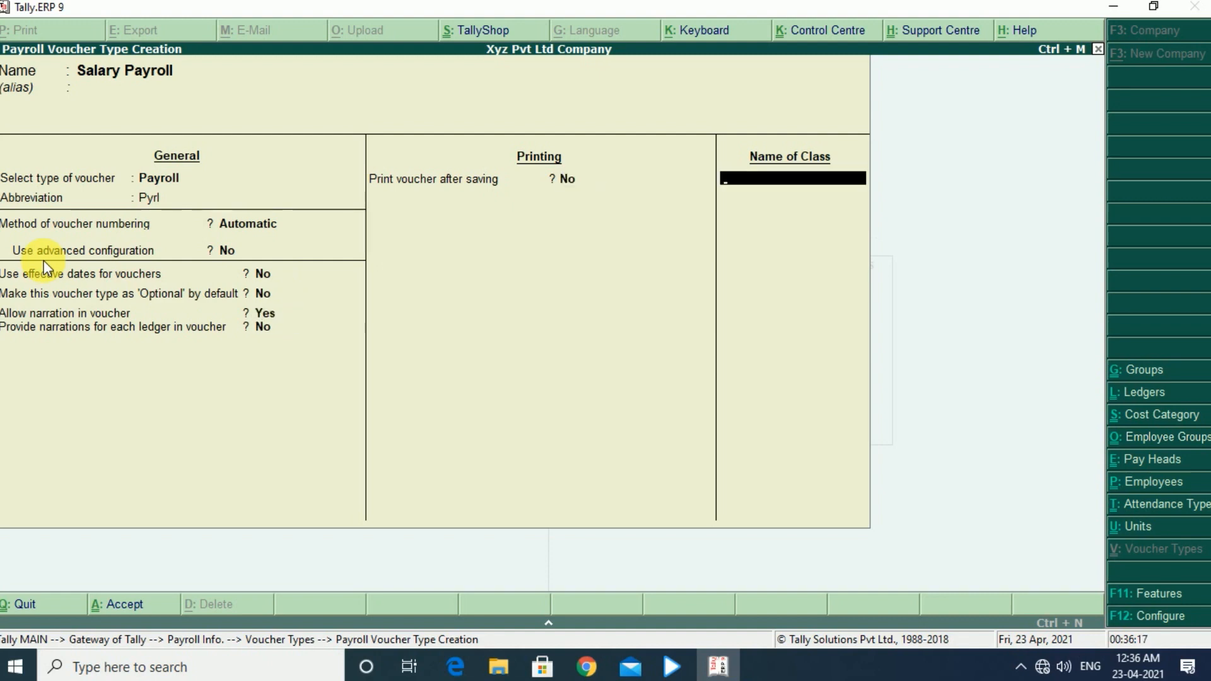
- Add a voucher class named Salary that excludes no groups and includes Bank Accounts and Cash-in-Hand
{"action": "type", "text": "Salary"}
{"action": "key", "text": "Return"}
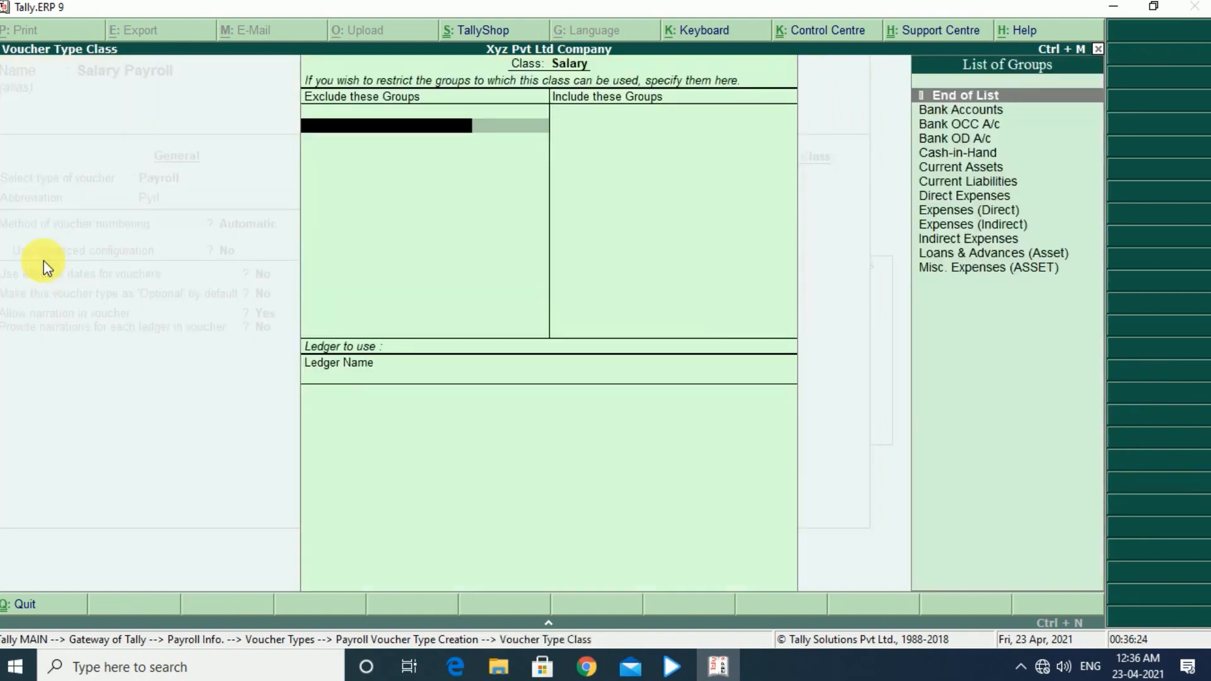
{"action": "key", "text": "Return"}
{"action": "key", "text": "Down"}
{"action": "key", "text": "Return"}
{"action": "key", "text": "Down"}
{"action": "key", "text": "Down"}
{"action": "key", "text": "Down"}
{"action": "key", "text": "Up"}
{"action": "key", "text": "Return"}
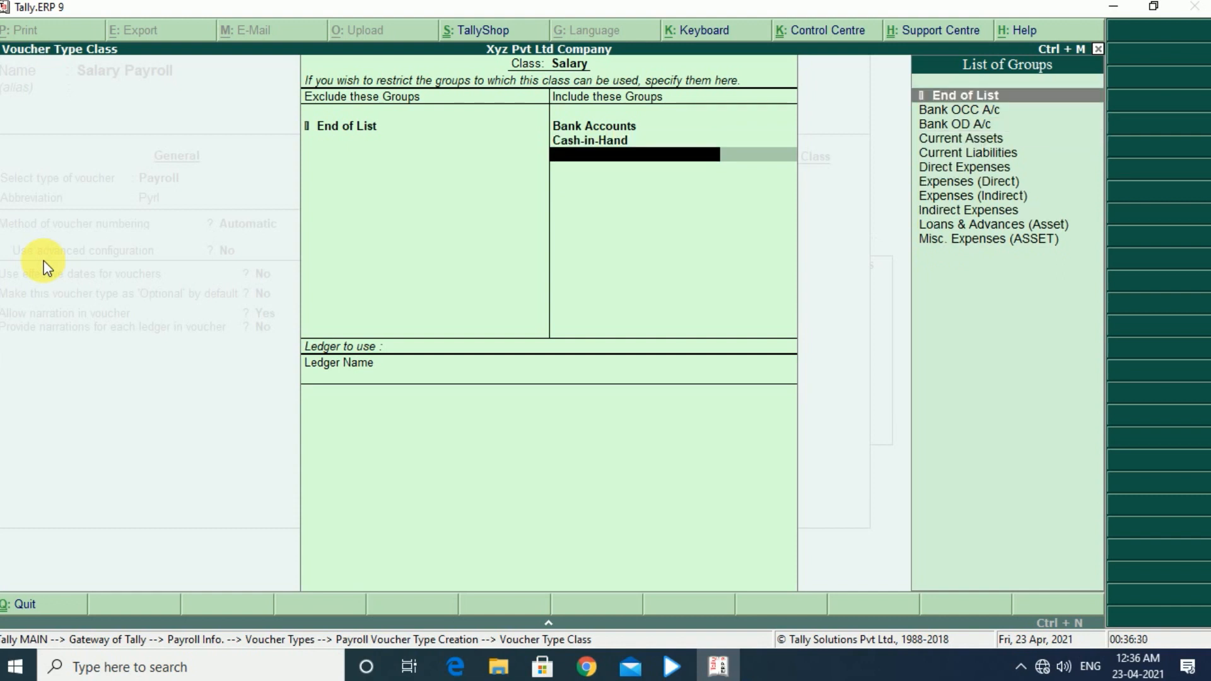
{"action": "key", "text": "Return"}
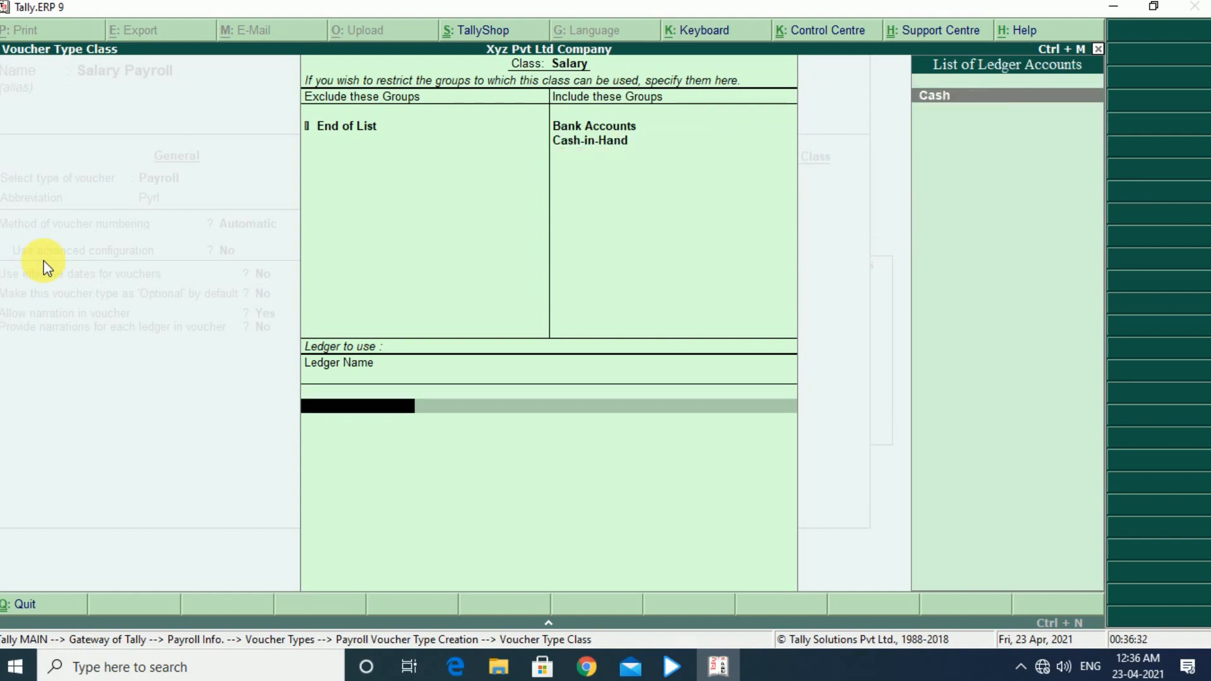
- Assign the Cash ledger to the Salary class and save the Salary Payroll voucher type
{"action": "key", "text": "Return"}
{"action": "key", "text": "Return"}
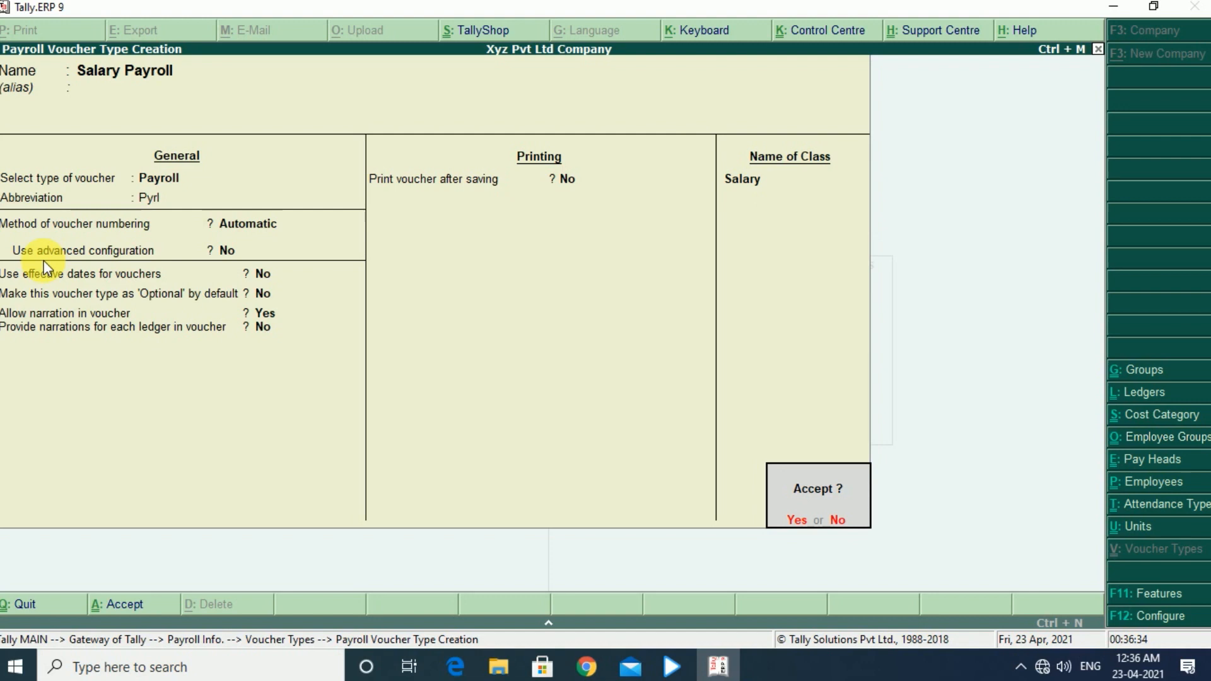
{"action": "key", "text": "y"}
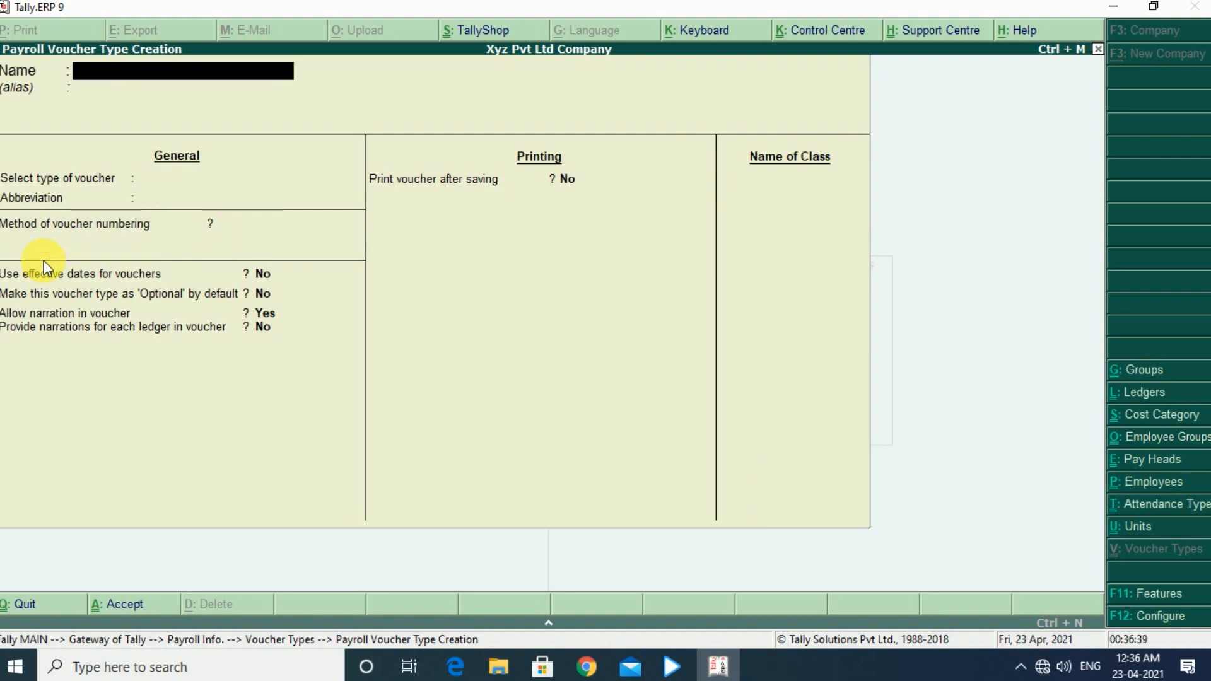
- Leave the payroll masters and open a new attendance voucher under Payroll Vouchers
{"action": "key", "text": "Escape"}
{"action": "key", "text": "Escape"}
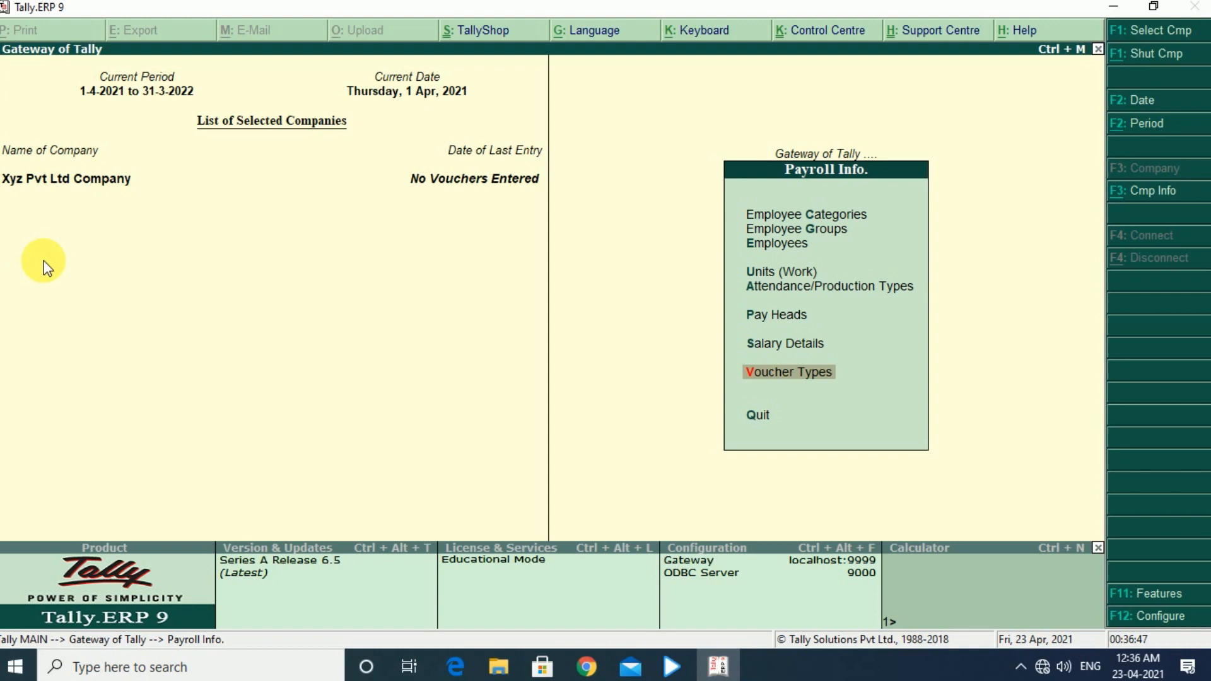
{"action": "key", "text": "Escape"}
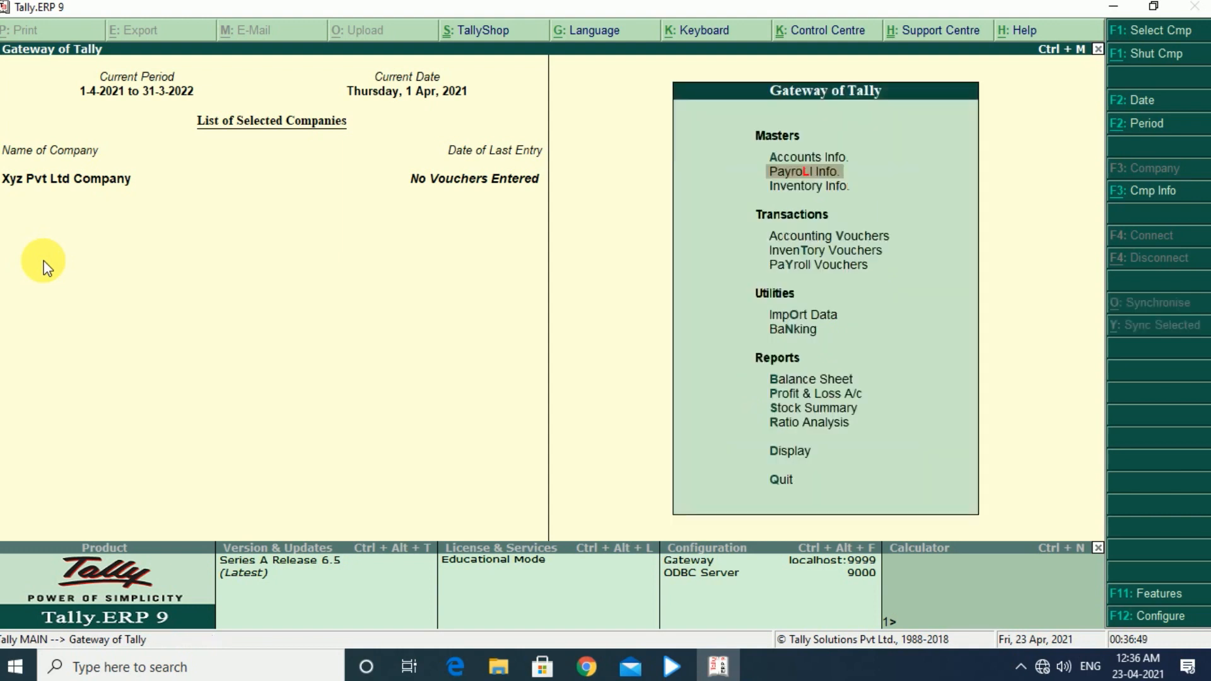
{"action": "key", "text": "Down"}
{"action": "key", "text": "Down"}
{"action": "key", "text": "Down"}
{"action": "key", "text": "Down"}
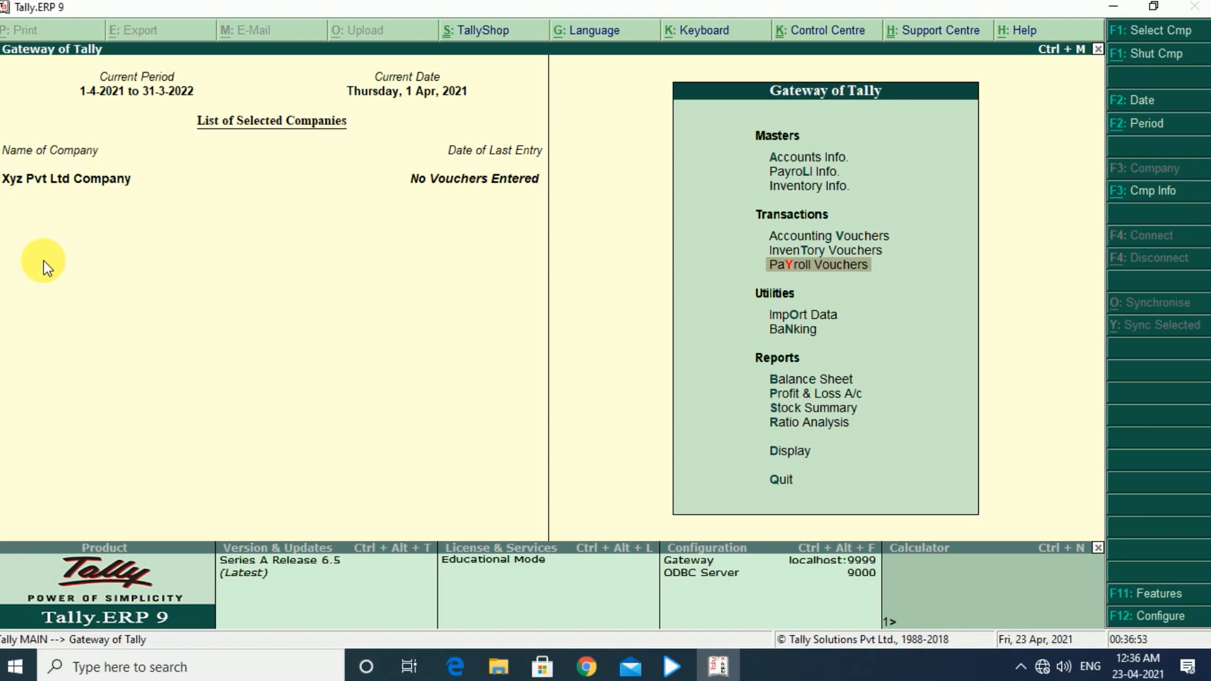
{"action": "key", "text": "Return"}
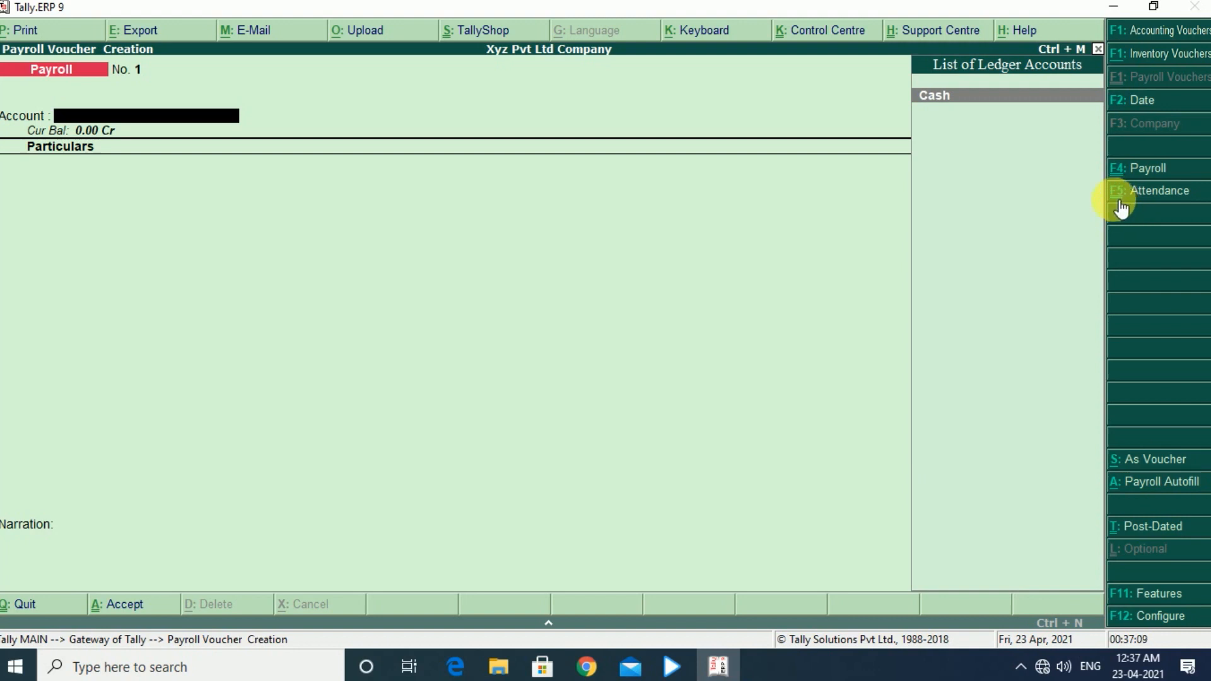
{"action": "left_click", "coordinate": [1171, 208]}
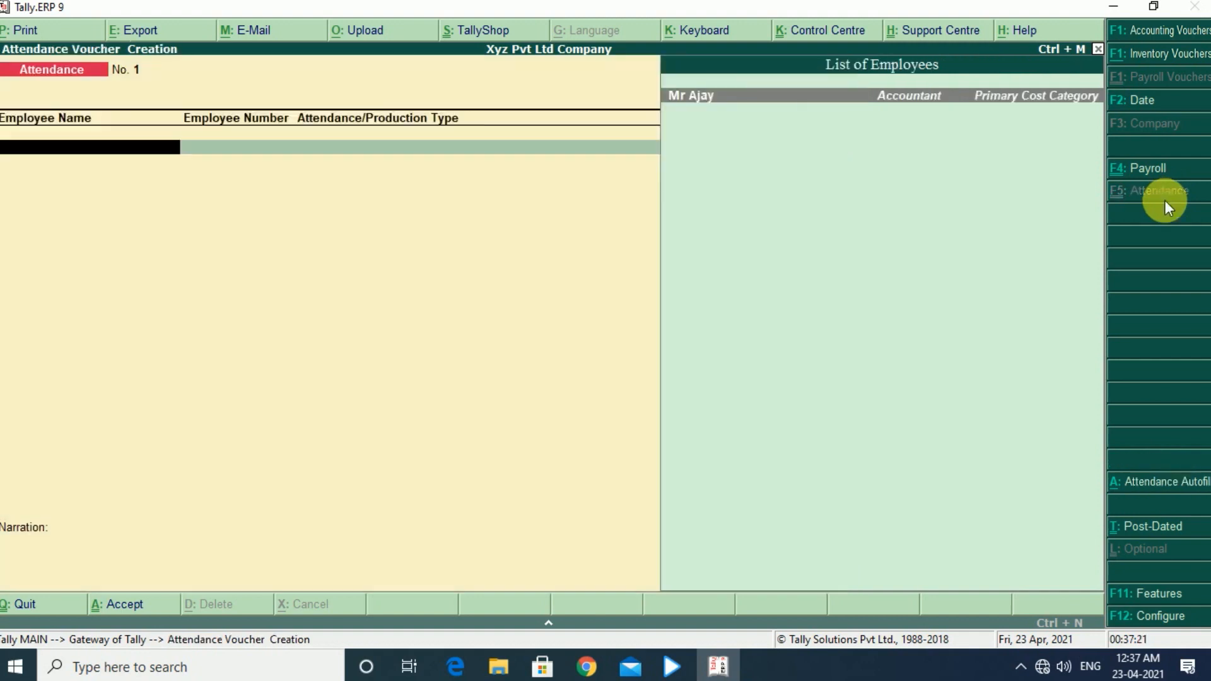
- Record 2 days of Absent for the employee in the attendance voucher
{"action": "key", "text": "Return"}
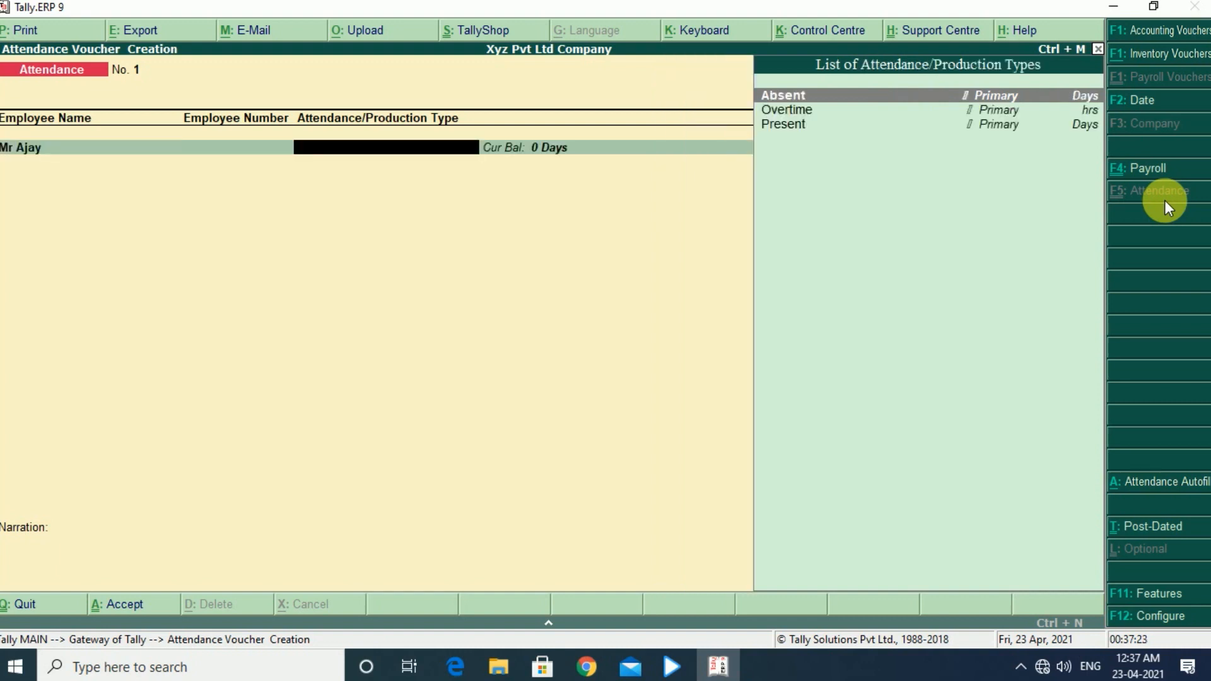
{"action": "key", "text": "Return"}
{"action": "type", "text": "2"}
{"action": "key", "text": "Return"}
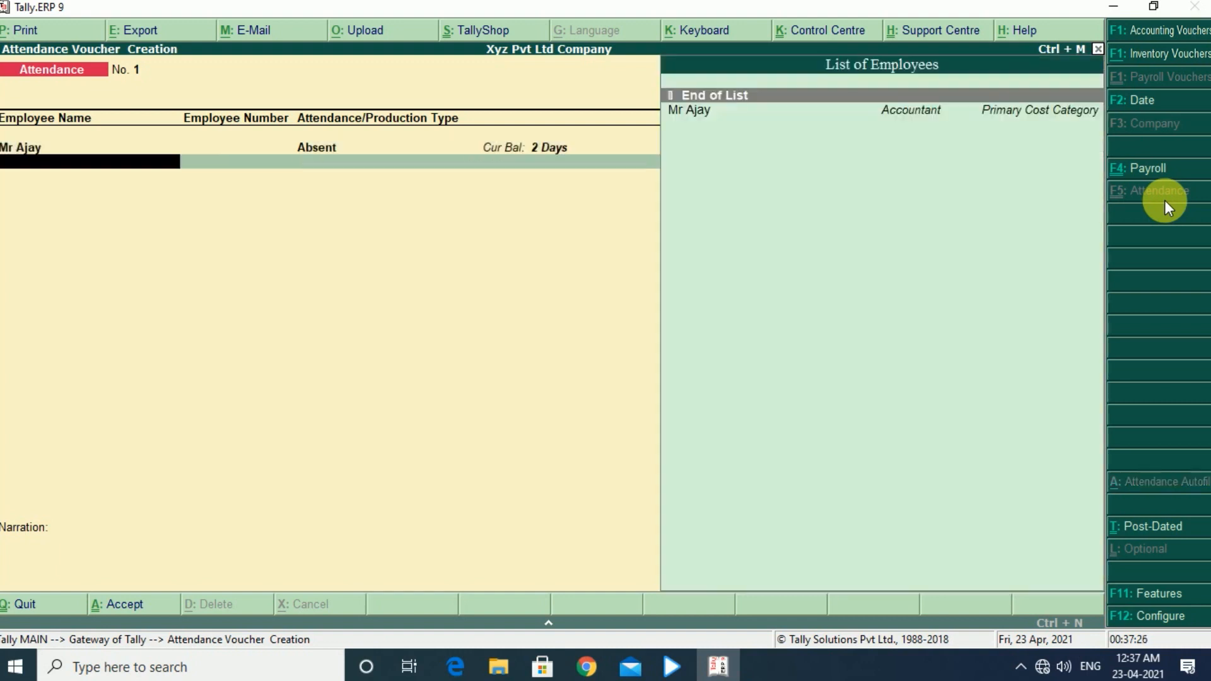
- Add an Overtime line of 20 hrs for the same employee
{"action": "key", "text": "Down"}
{"action": "key", "text": "Return"}
{"action": "key", "text": "Down"}
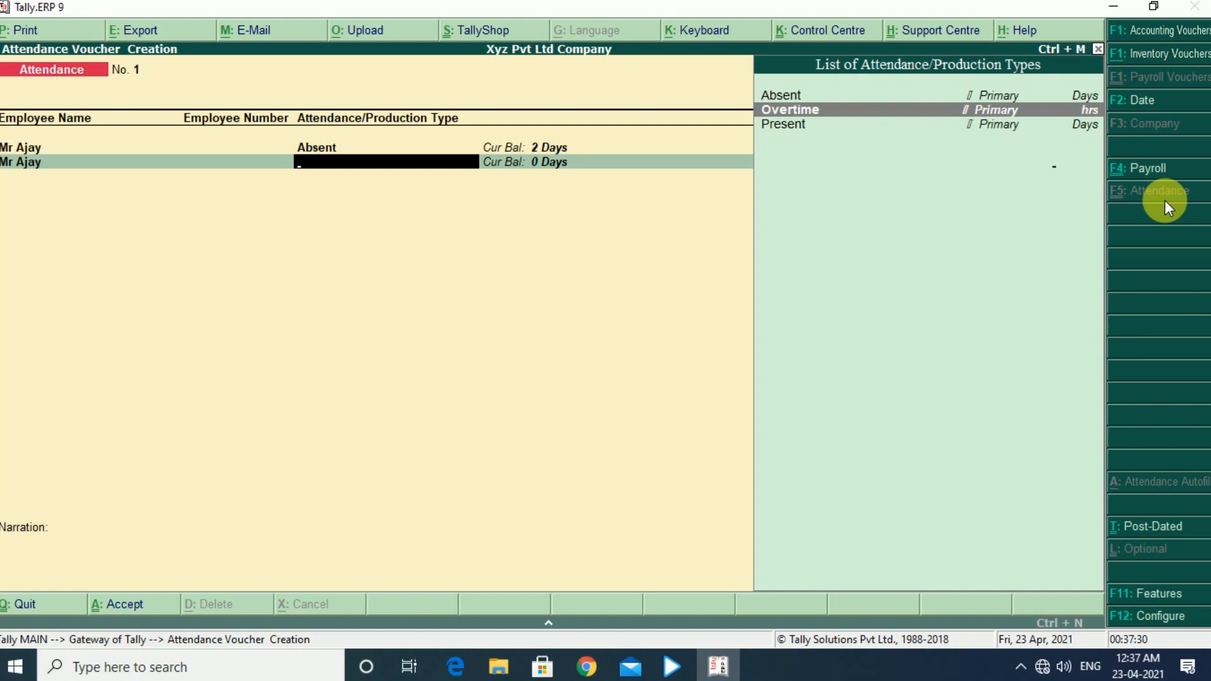
{"action": "key", "text": "Return"}
{"action": "type", "text": "20"}
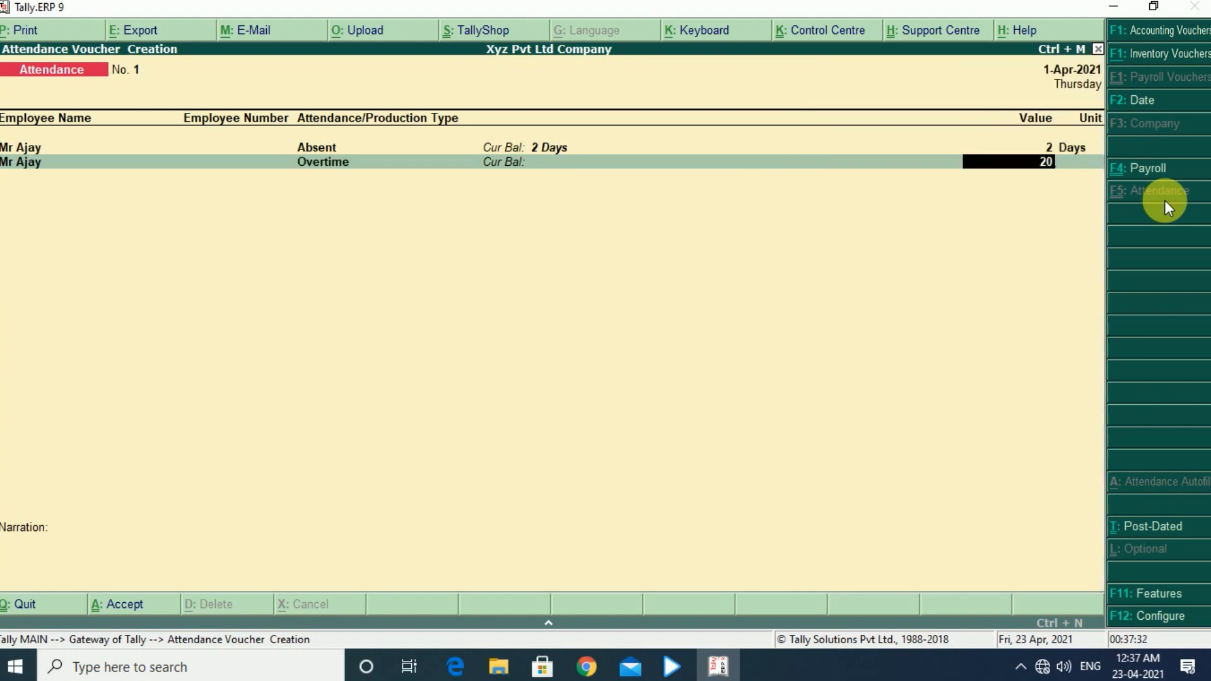
{"action": "key", "text": "Return"}
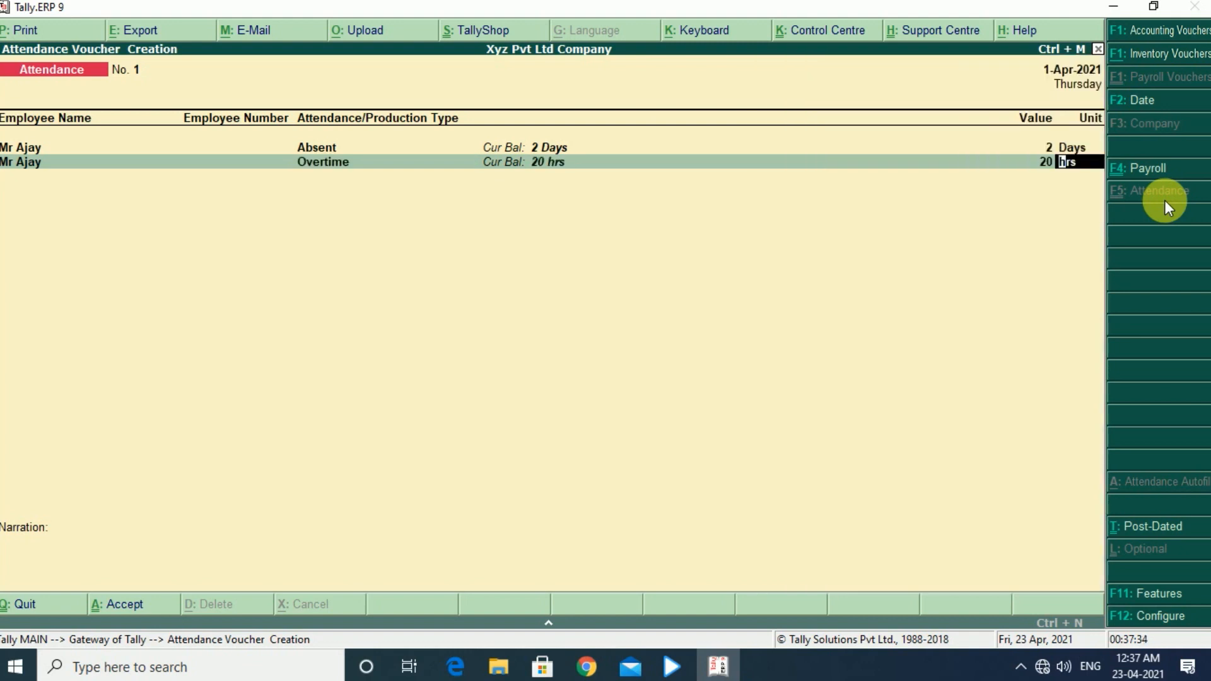
{"action": "key", "text": "Return"}
- Add a Present line of 24 days for the same employee
{"action": "key", "text": "Down"}
{"action": "key", "text": "Return"}
{"action": "key", "text": "Down"}
{"action": "key", "text": "Down"}
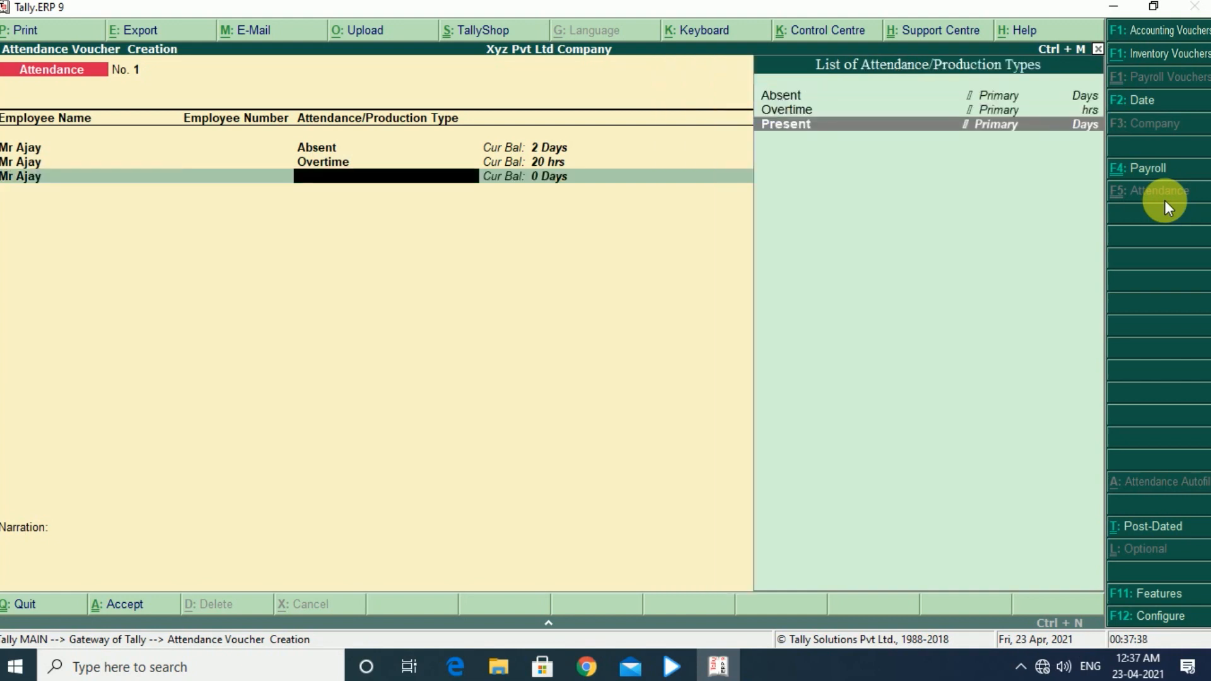
{"action": "key", "text": "Return"}
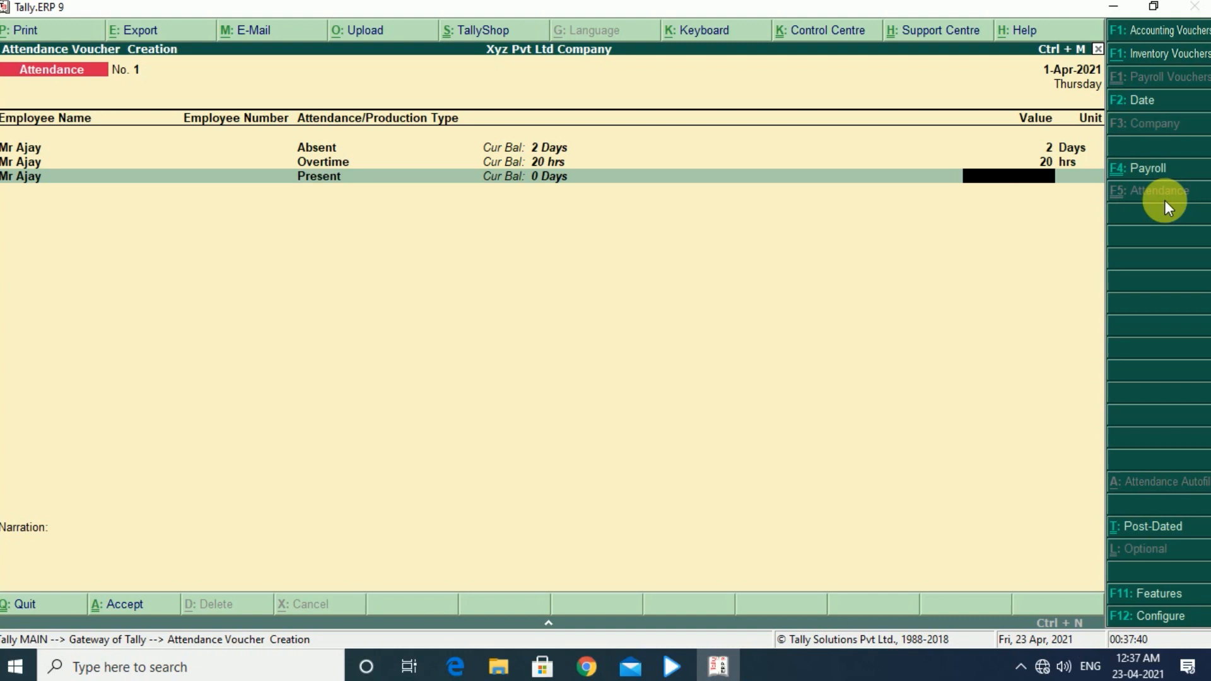
{"action": "type", "text": "24"}
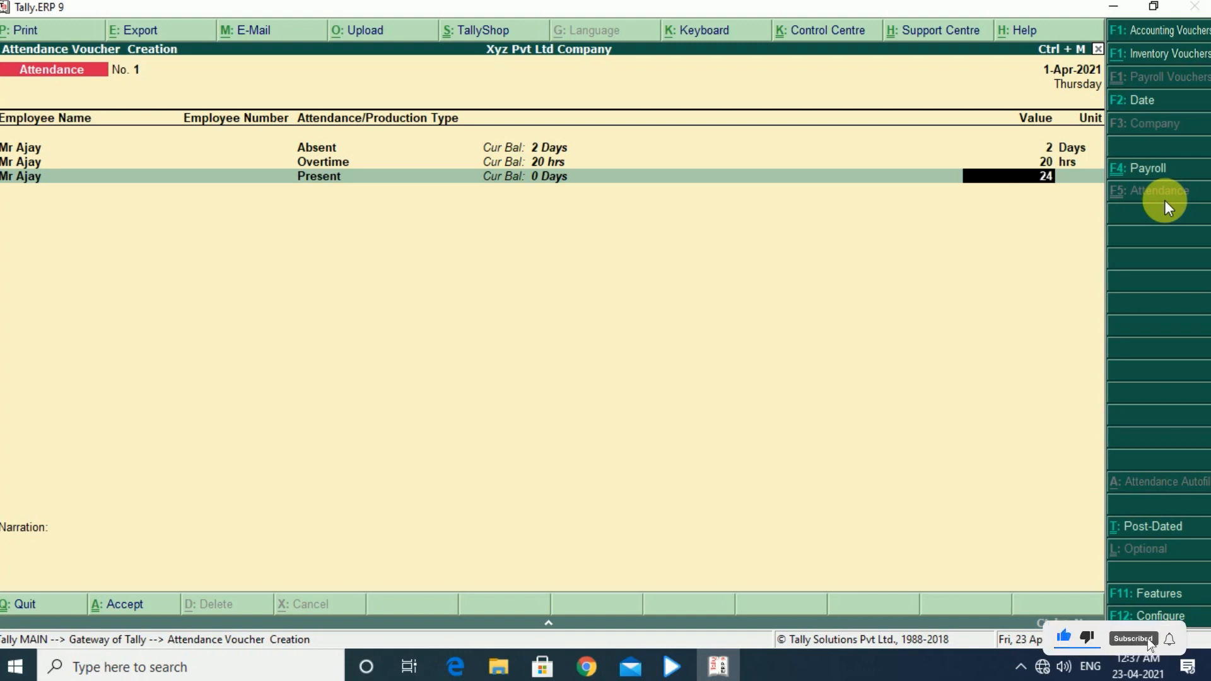
{"action": "key", "text": "Return"}
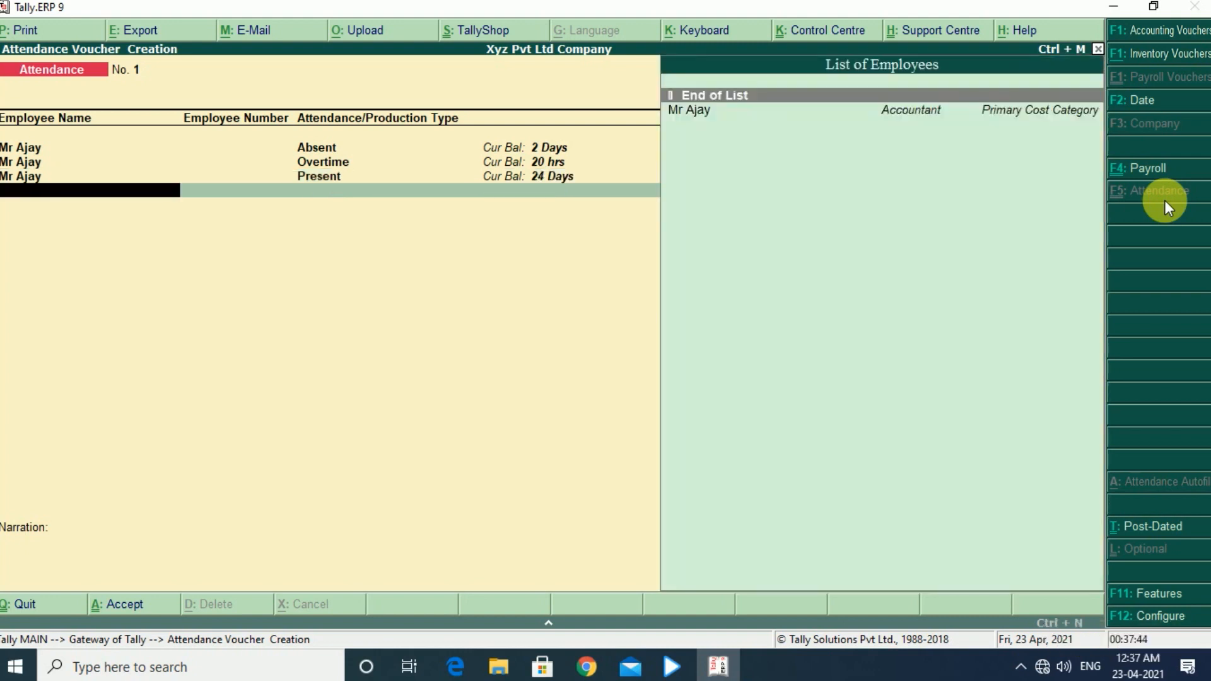
- End the employee list, save the attendance voucher without a narration, and return to the Gateway of Tally
{"action": "key", "text": "Return"}
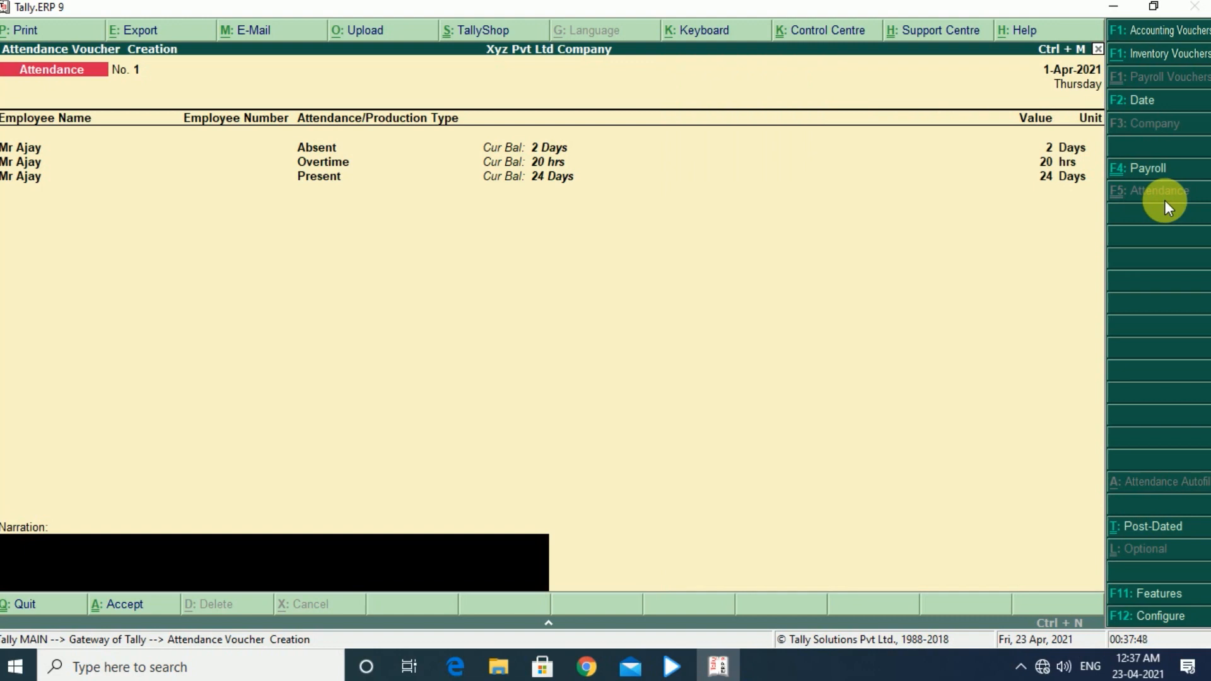
{"action": "key", "text": "Return"}
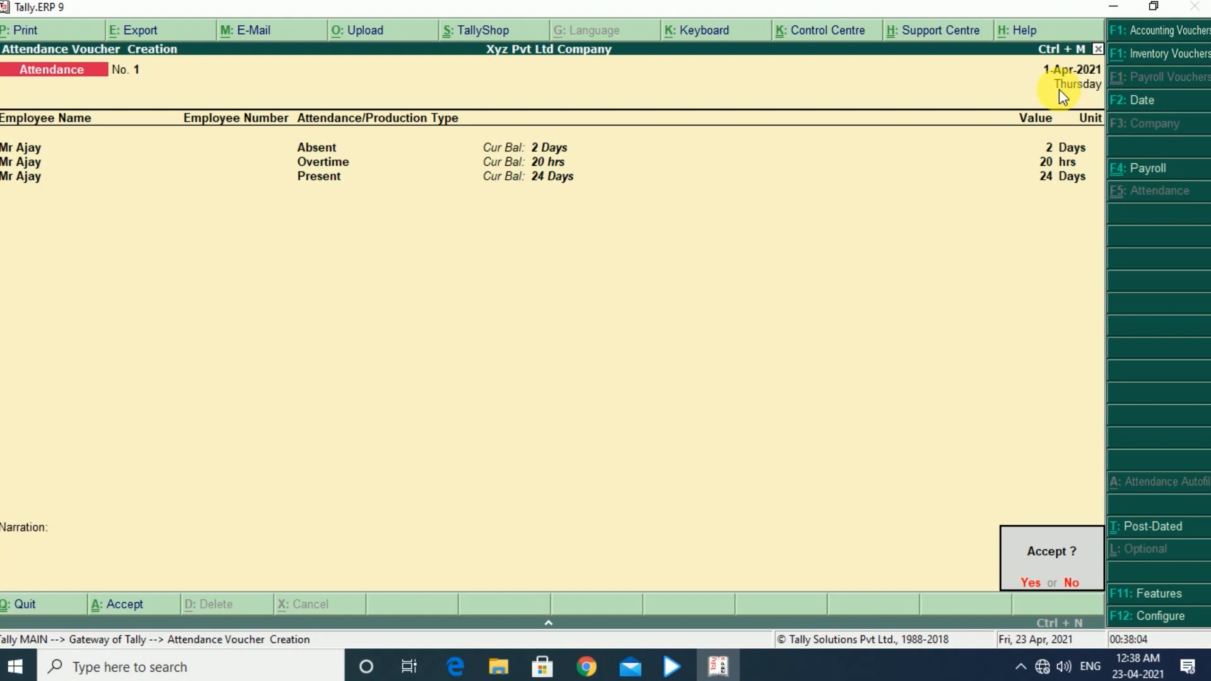
{"action": "key", "text": "Return"}
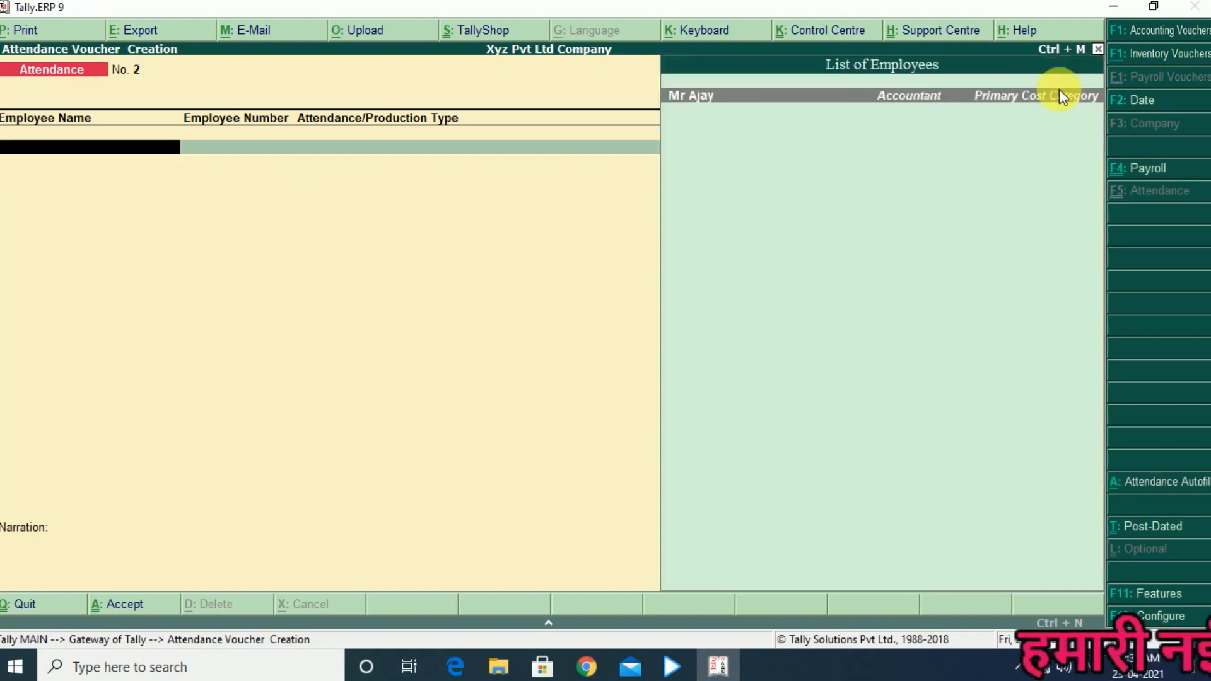
{"action": "key", "text": "Escape"}
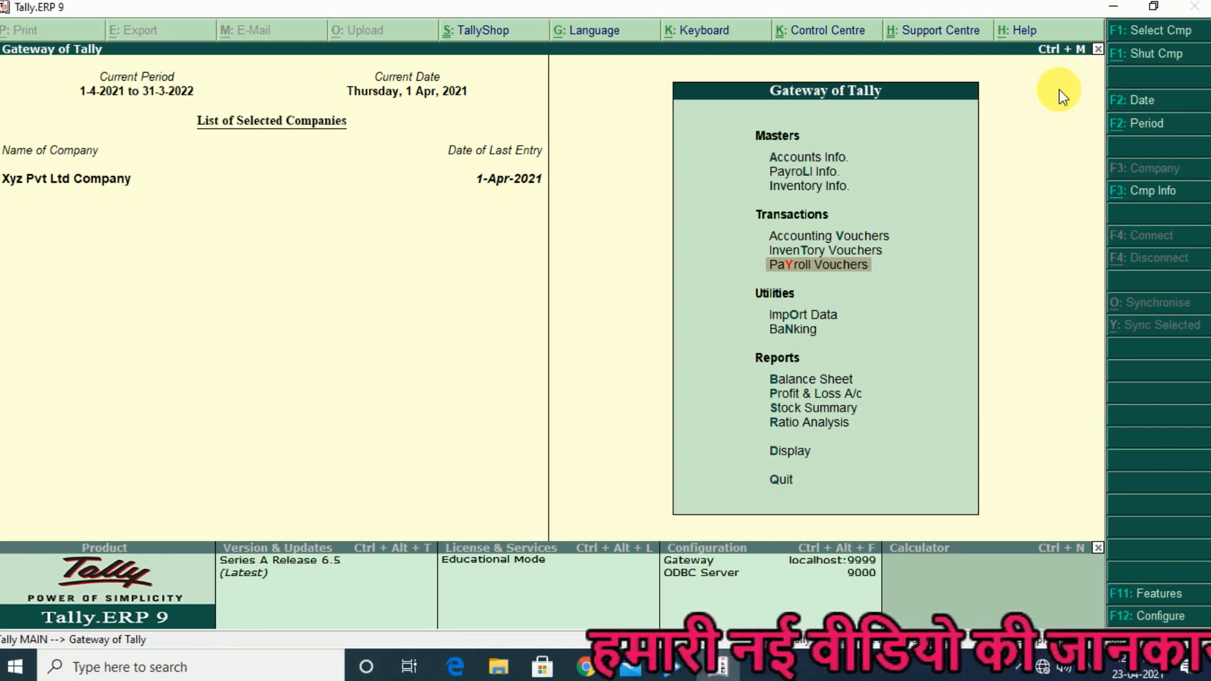
- Open a new payroll voucher of type Salary Payroll with the Salary voucher class
{"action": "key", "text": "Return"}
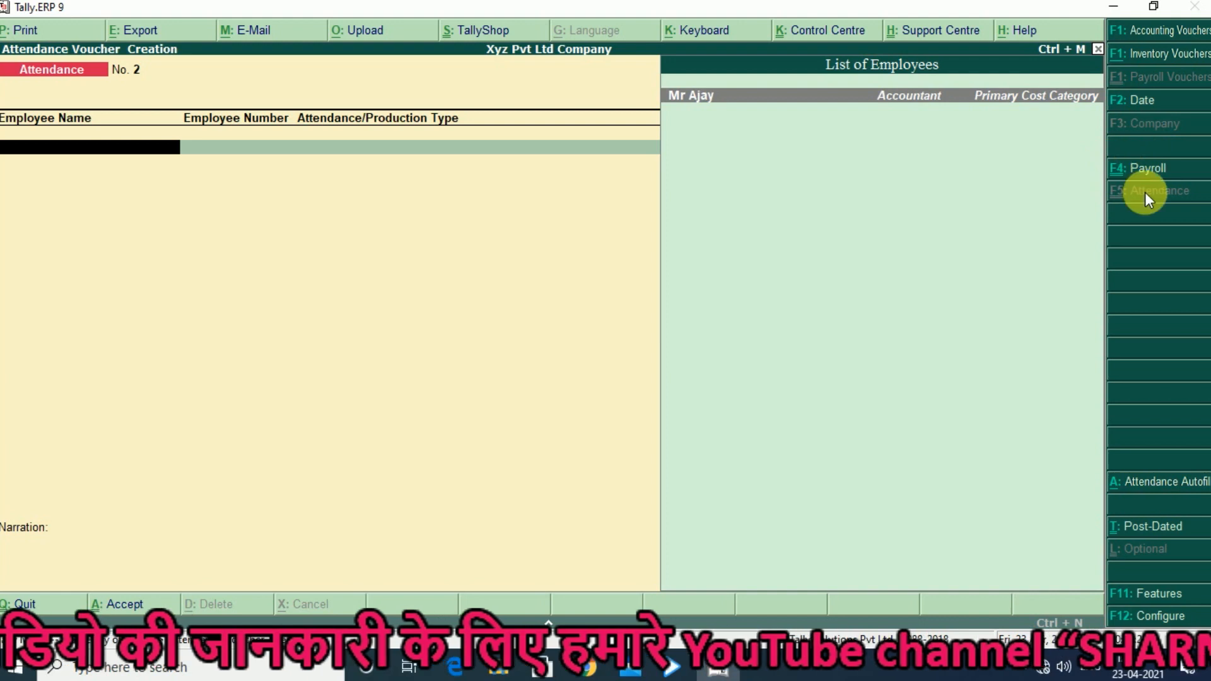
{"action": "left_click", "coordinate": [1116, 177]}
{"action": "key", "text": "Down"}
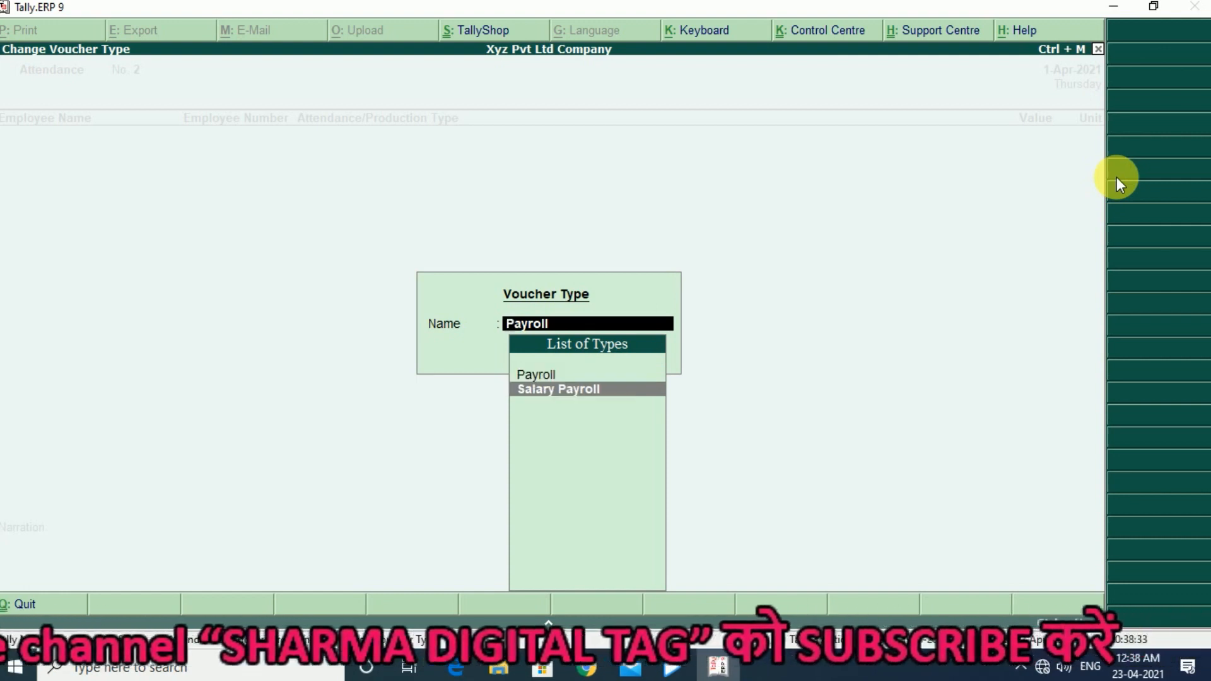
{"action": "key", "text": "Return"}
{"action": "key", "text": "Down"}
{"action": "key", "text": "Return"}
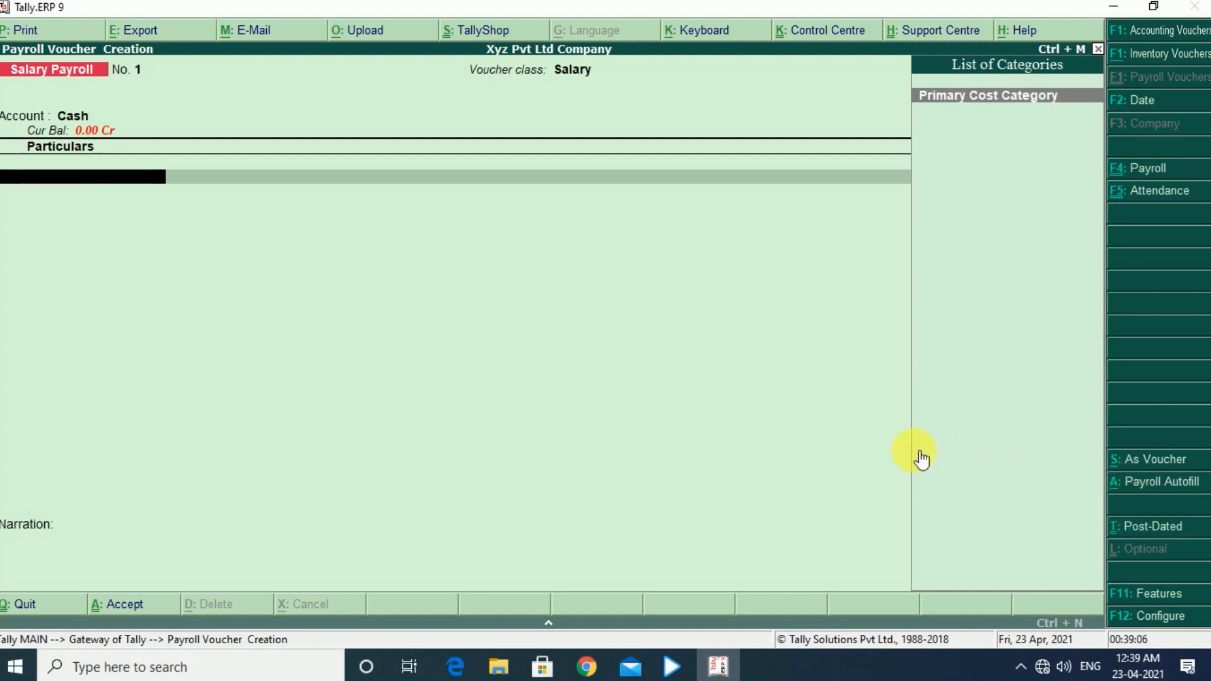
- Start Payroll Autofill with class Not Applicable, processing for Salary, and the period from 1-4-2021 to 1-5-2021
{"action": "key", "text": "alt+a"}
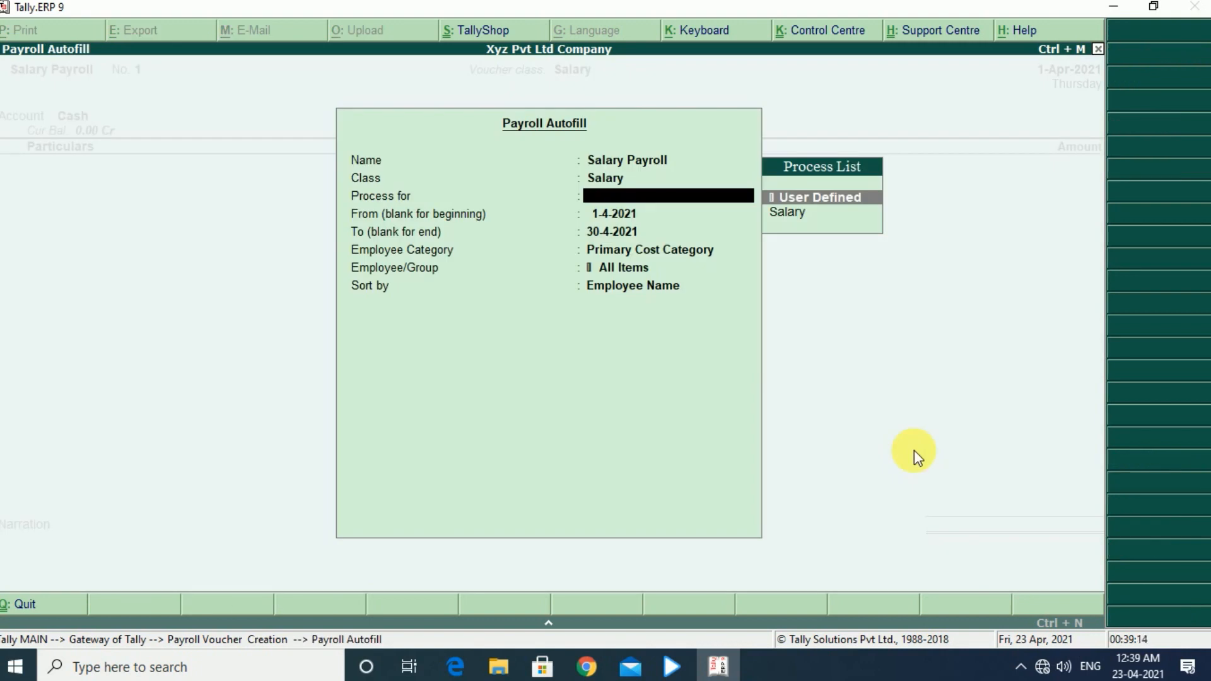
{"action": "key", "text": "BackSpace"}
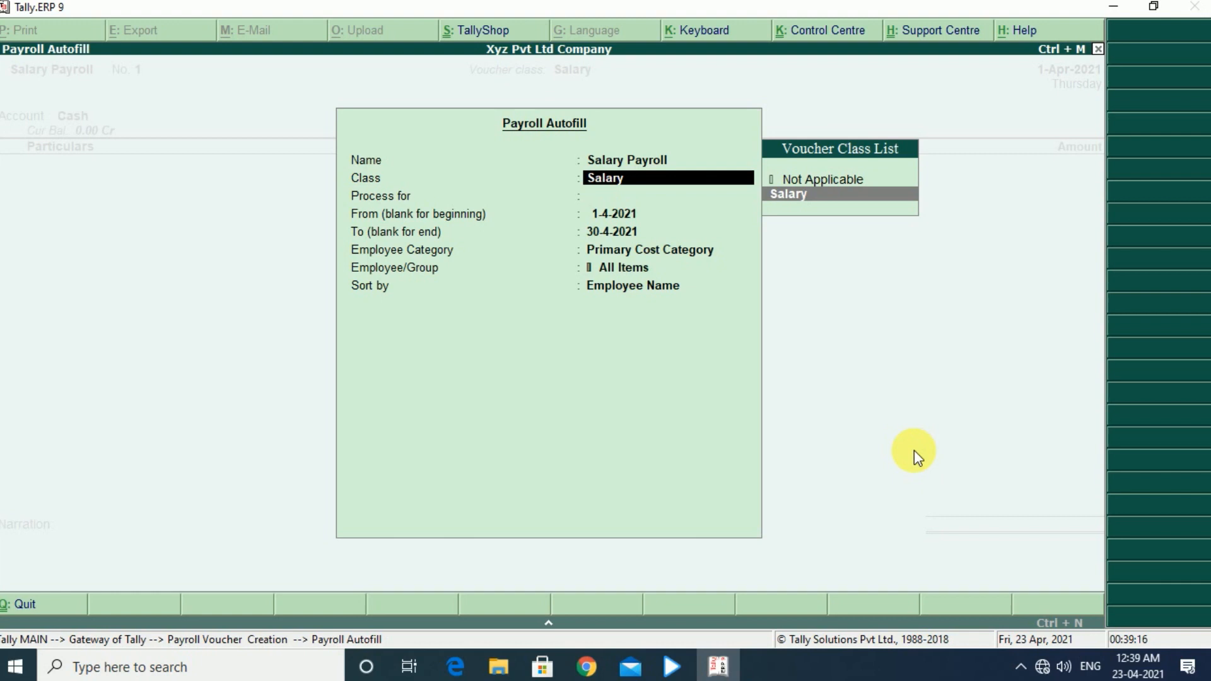
{"action": "key", "text": "Up"}
{"action": "key", "text": "Return"}
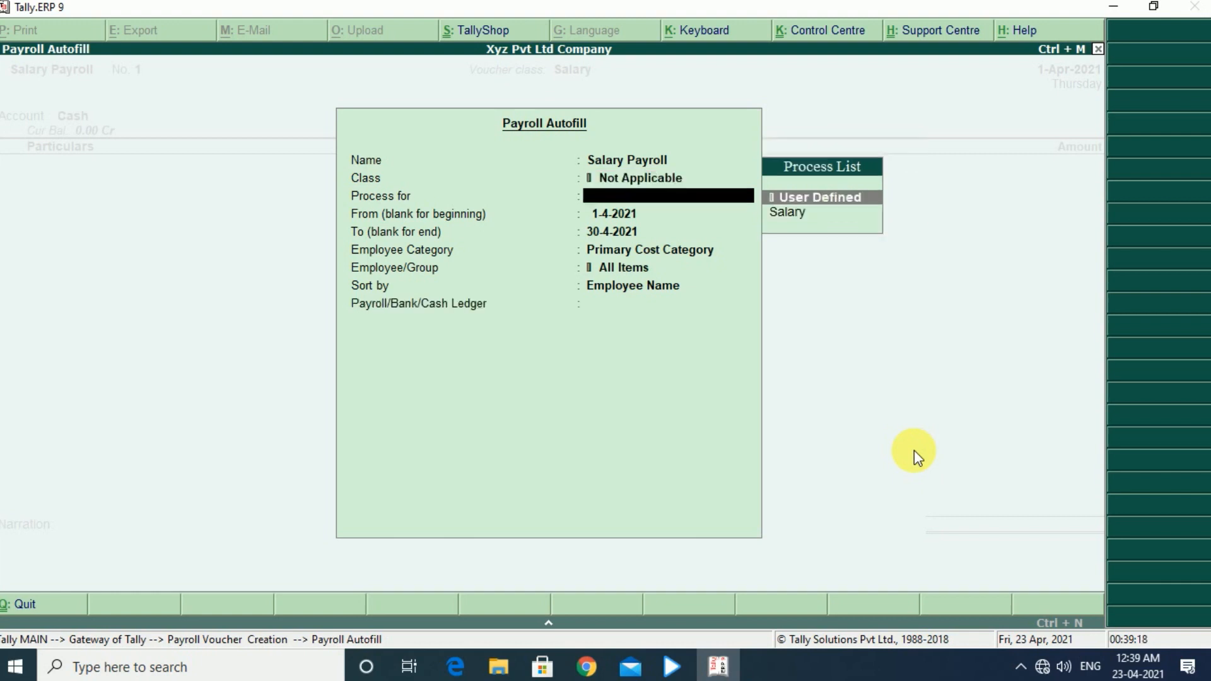
{"action": "key", "text": "Down"}
{"action": "key", "text": "Return"}
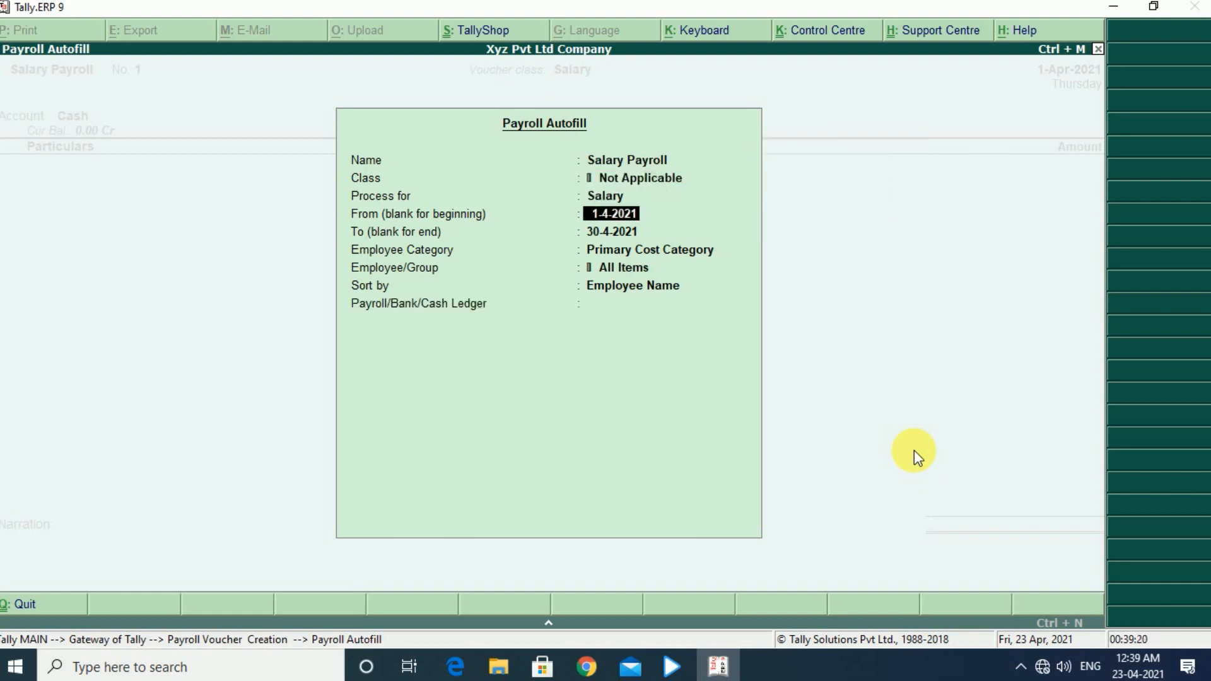
{"action": "key", "text": "Return"}
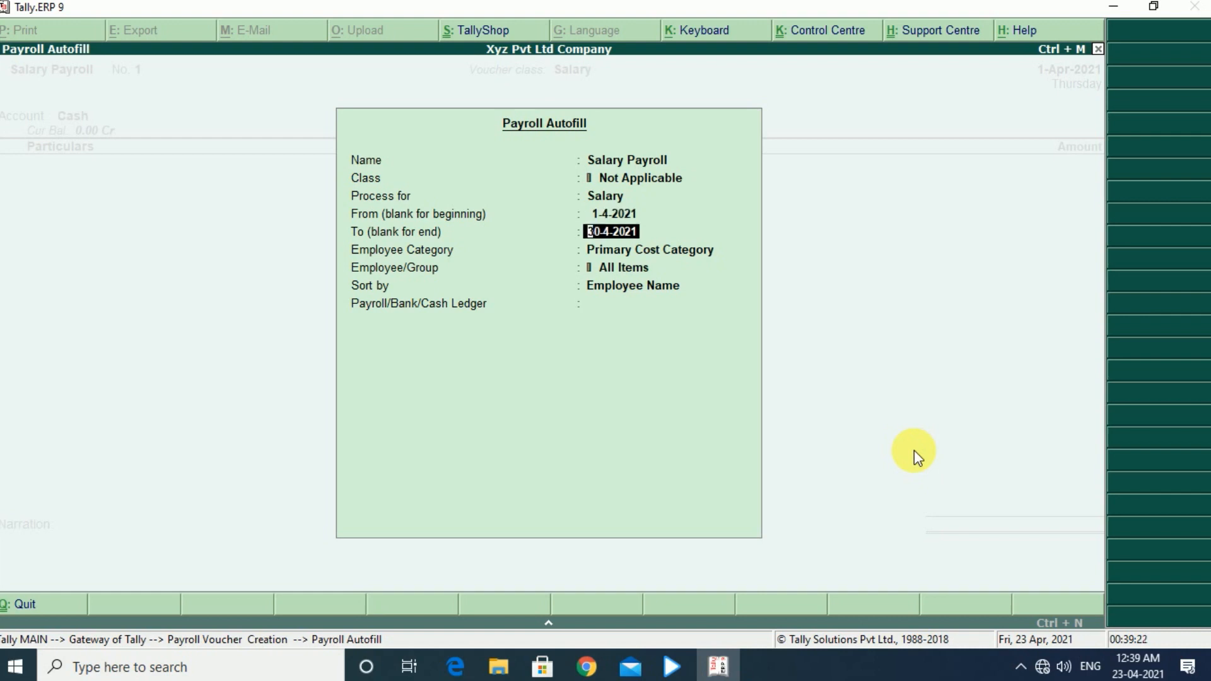
{"action": "type", "text": "1-5"}
{"action": "key", "text": "Return"}
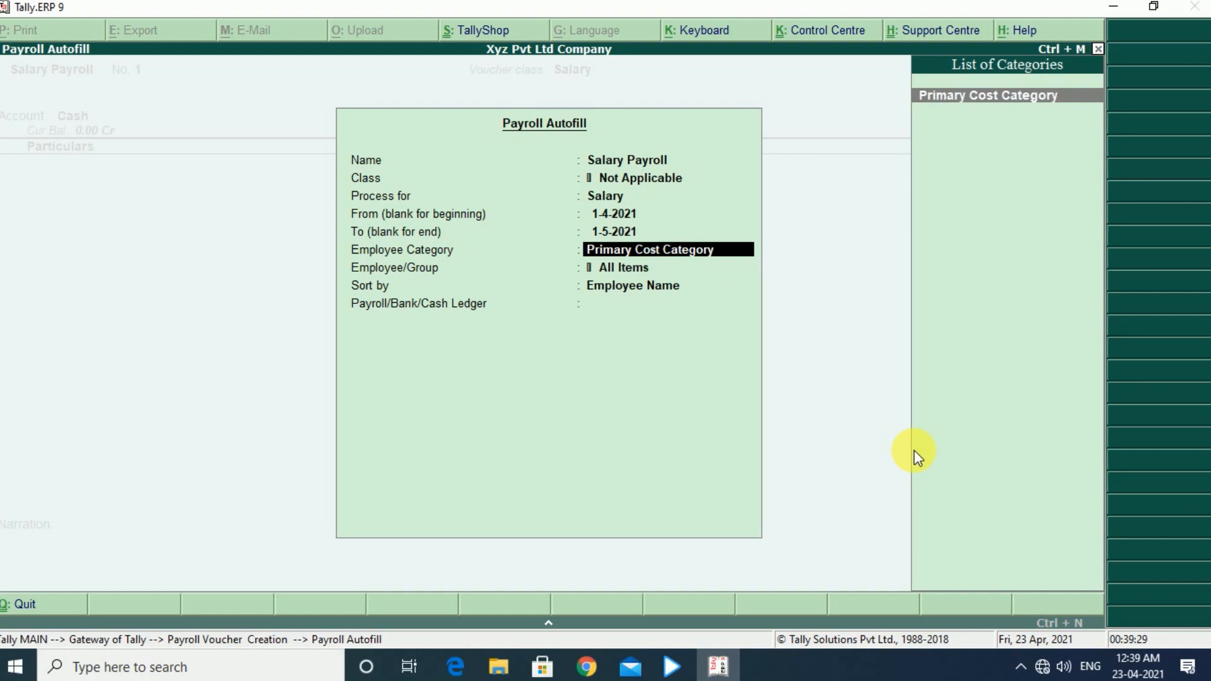
- Autofill the salary for the individual employee in Primary Cost Category, sorted by Employee Name, using the Cash ledger
{"action": "key", "text": "Return"}
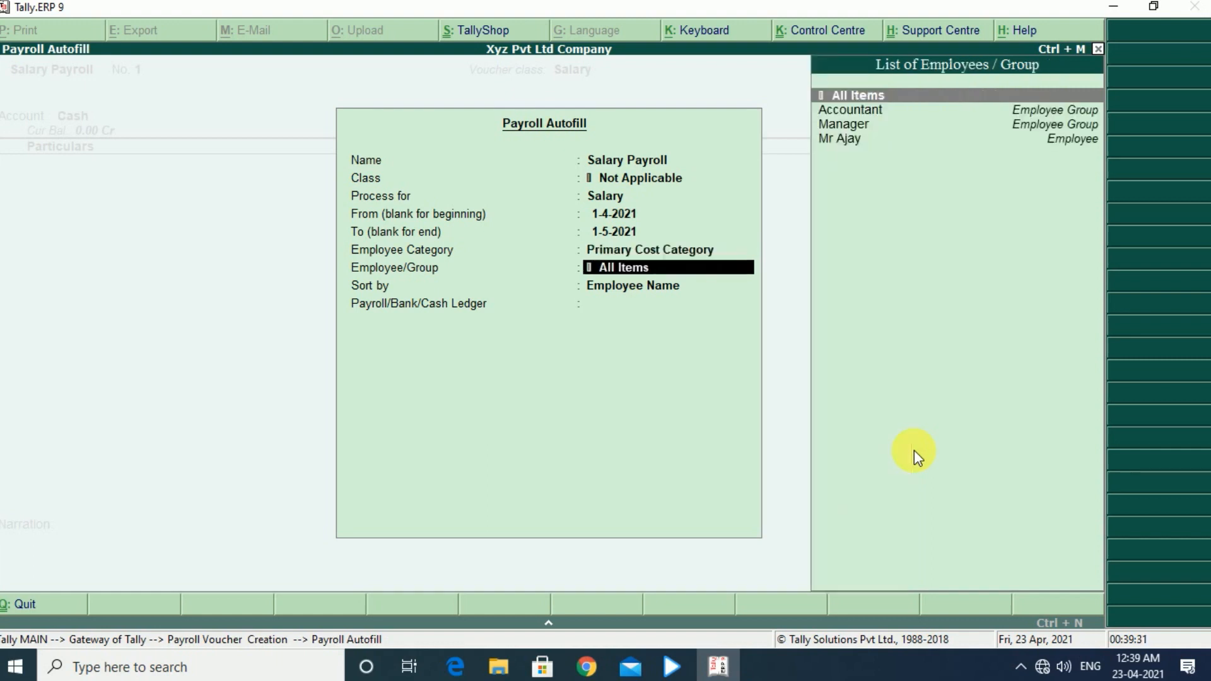
{"action": "key", "text": "Down"}
{"action": "key", "text": "Down"}
{"action": "key", "text": "Down"}
{"action": "key", "text": "Return"}
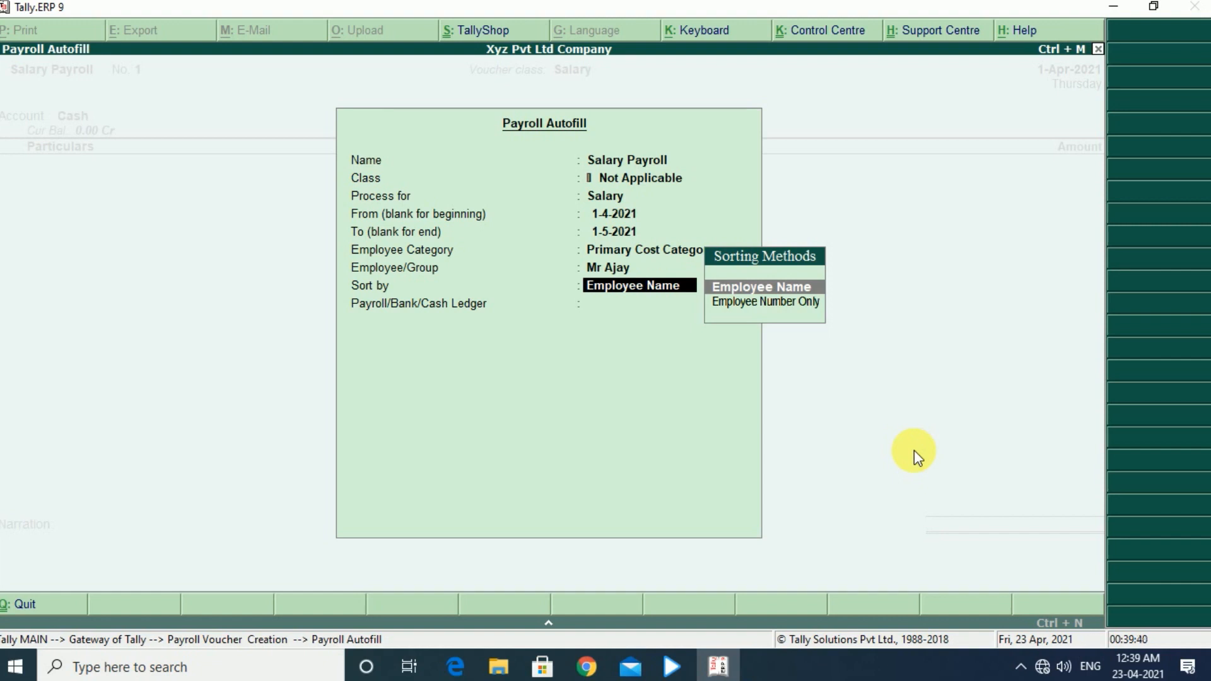
{"action": "key", "text": "Return"}
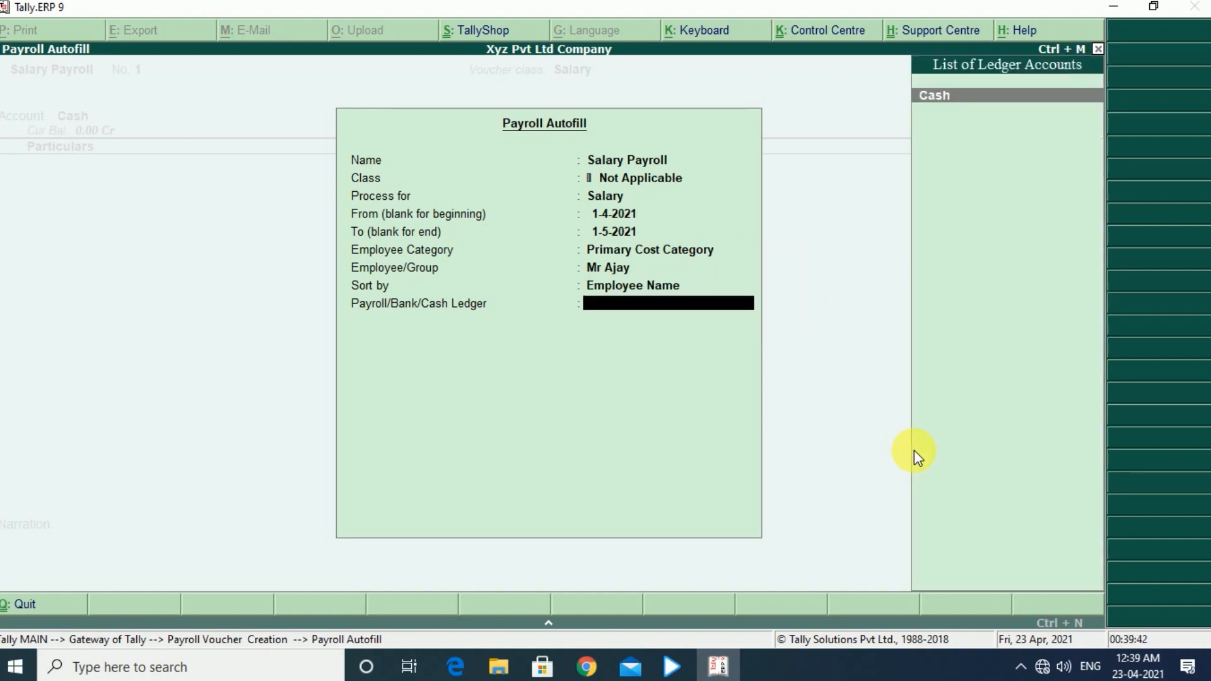
{"action": "key", "text": "Return"}
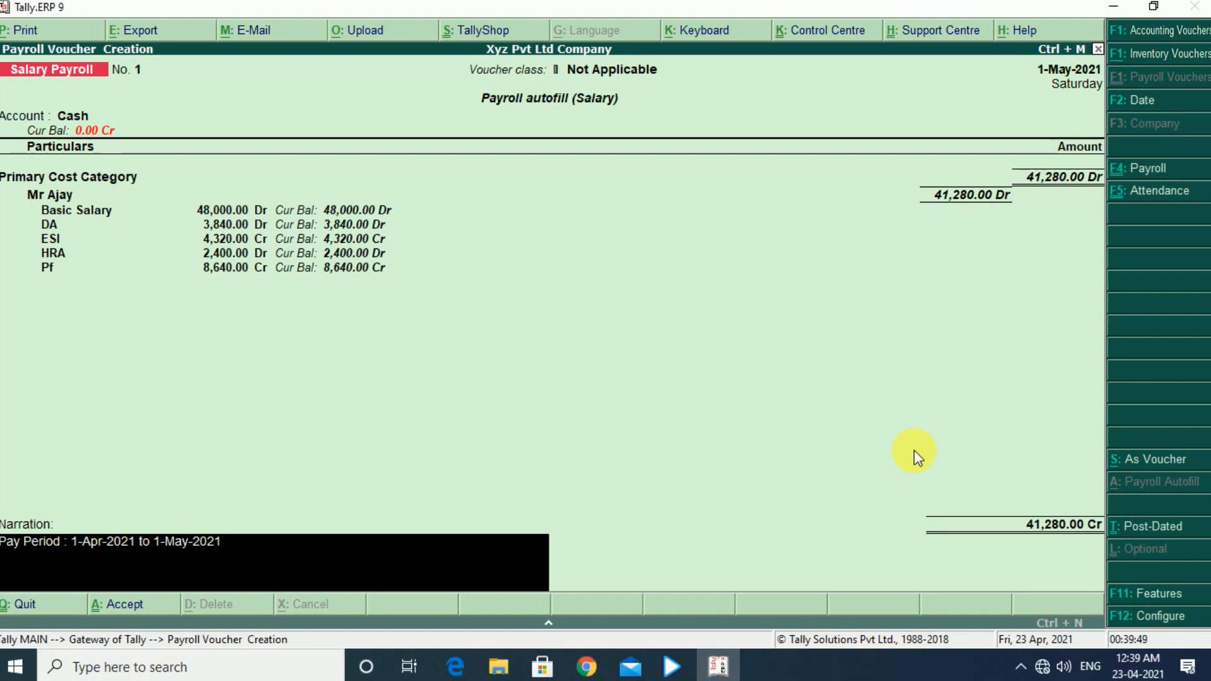
- Save the autofilled payroll voucher with its pay period narration and return to the Gateway of Tally
{"action": "key", "text": "Return"}
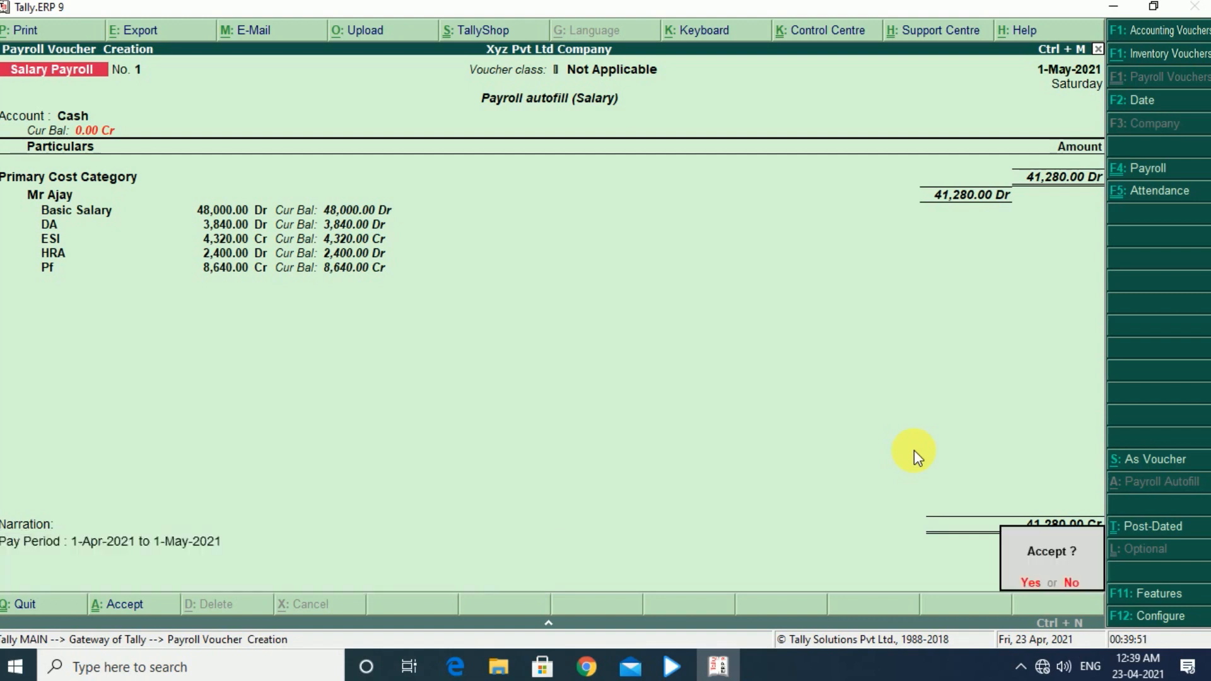
{"action": "key", "text": "Return"}
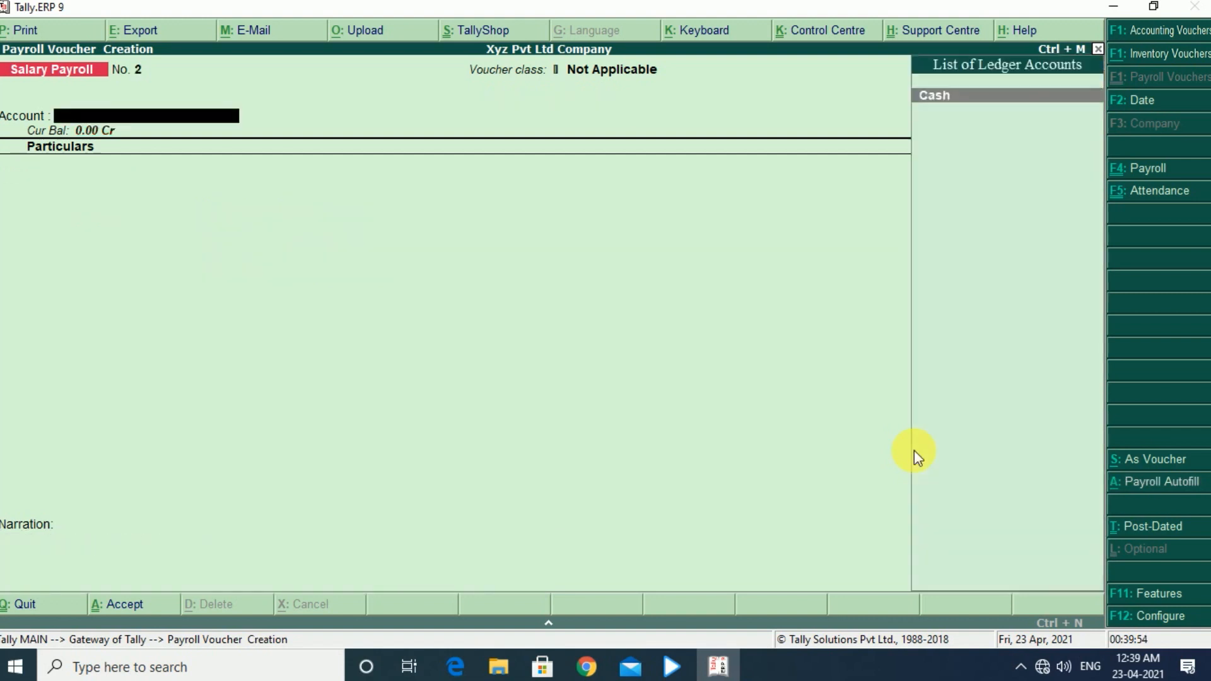
{"action": "key", "text": "Escape"}
{"action": "key", "text": "Return"}
- Open the Payroll Reports among the display reports
{"action": "key", "text": "Down"}
{"action": "key", "text": "Down"}
{"action": "key", "text": "Down"}
{"action": "key", "text": "Down"}
{"action": "key", "text": "Down"}
{"action": "key", "text": "Down"}
{"action": "key", "text": "Down"}
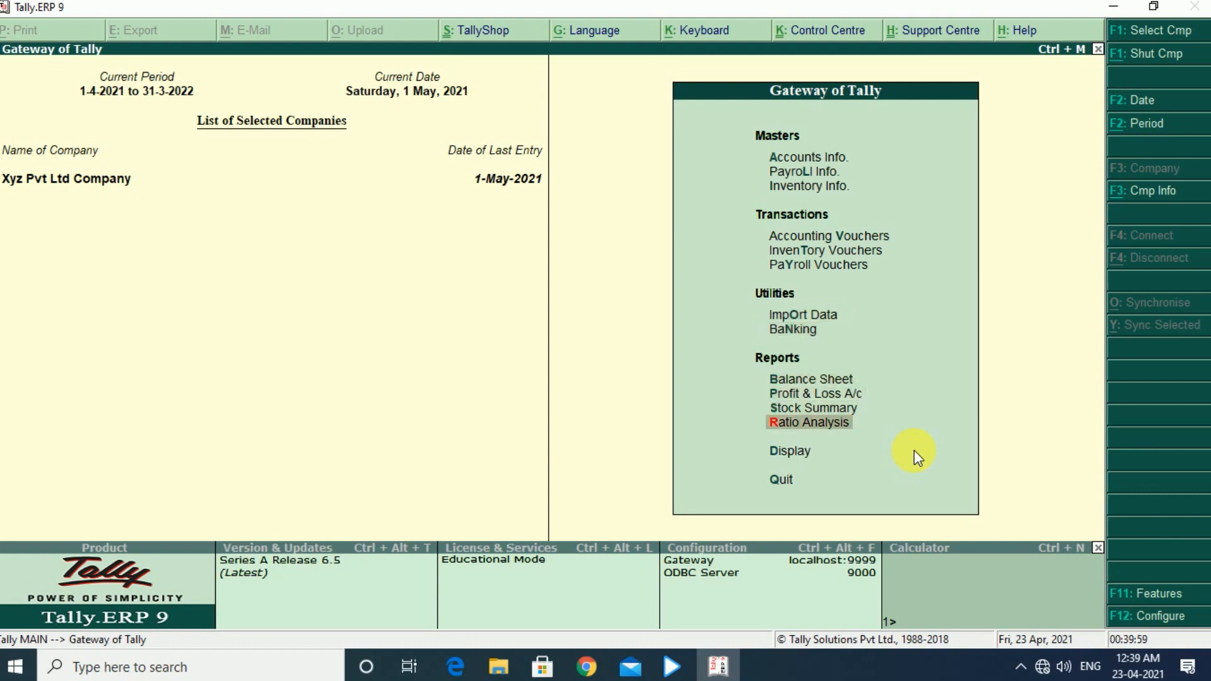
{"action": "key", "text": "Return"}
{"action": "key", "text": "Down"}
{"action": "key", "text": "Down"}
{"action": "key", "text": "Down"}
{"action": "key", "text": "Down"}
{"action": "key", "text": "Down"}
{"action": "key", "text": "Down"}
{"action": "key", "text": "Down"}
{"action": "key", "text": "Down"}
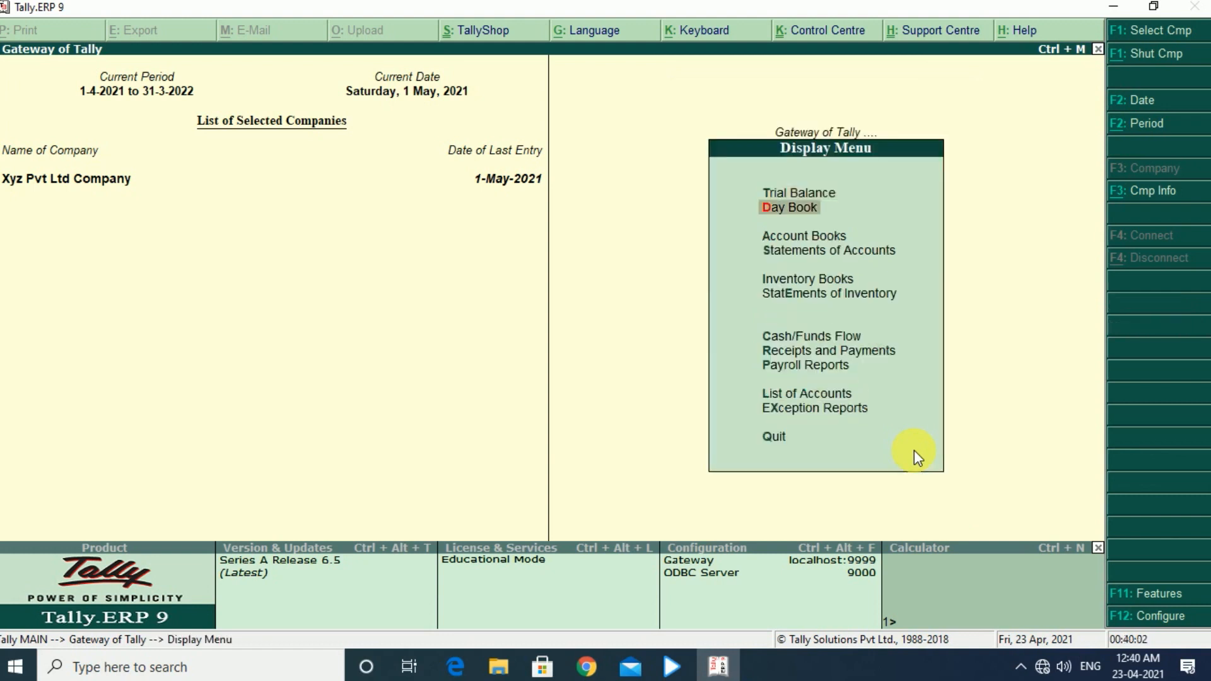
{"action": "key", "text": "Return"}
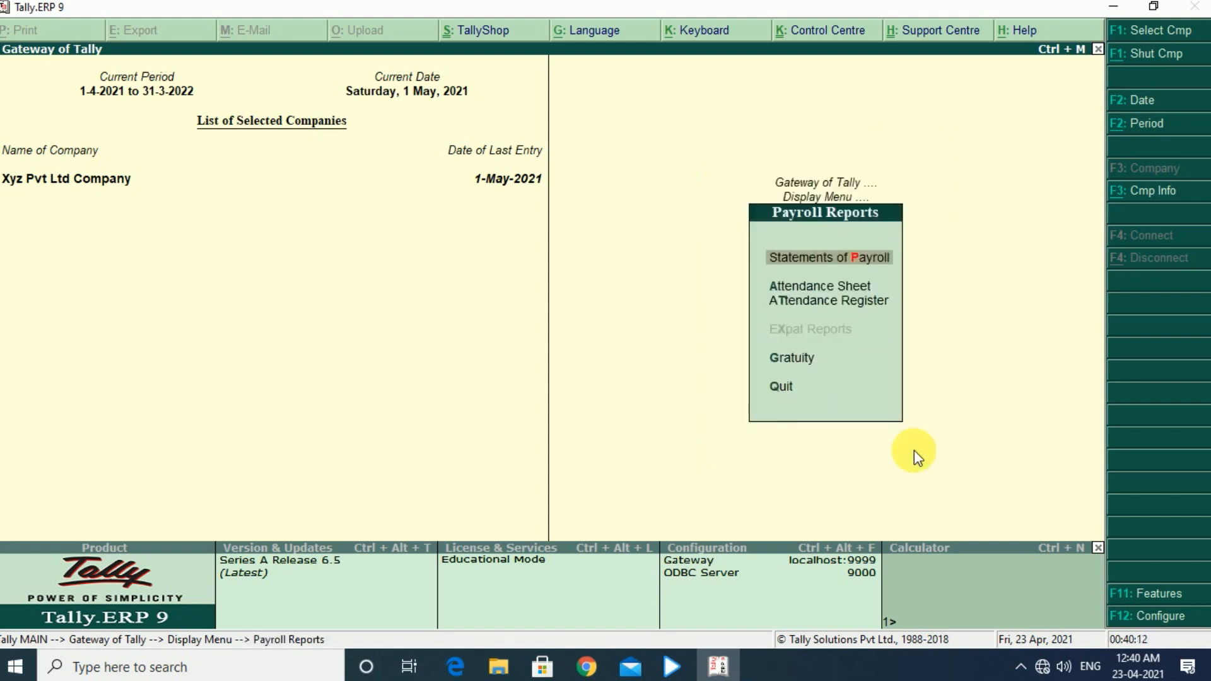
- Display the Single Pay Slip statement for the employee
{"action": "key", "text": "Return"}
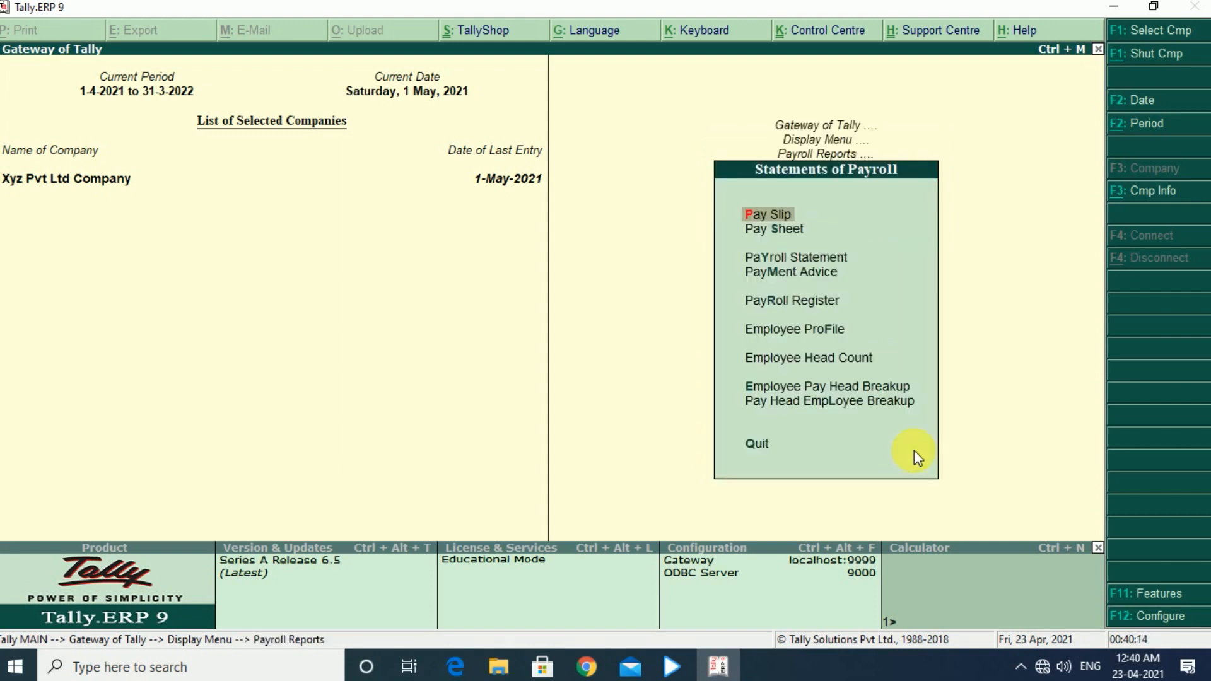
{"action": "key", "text": "Return"}
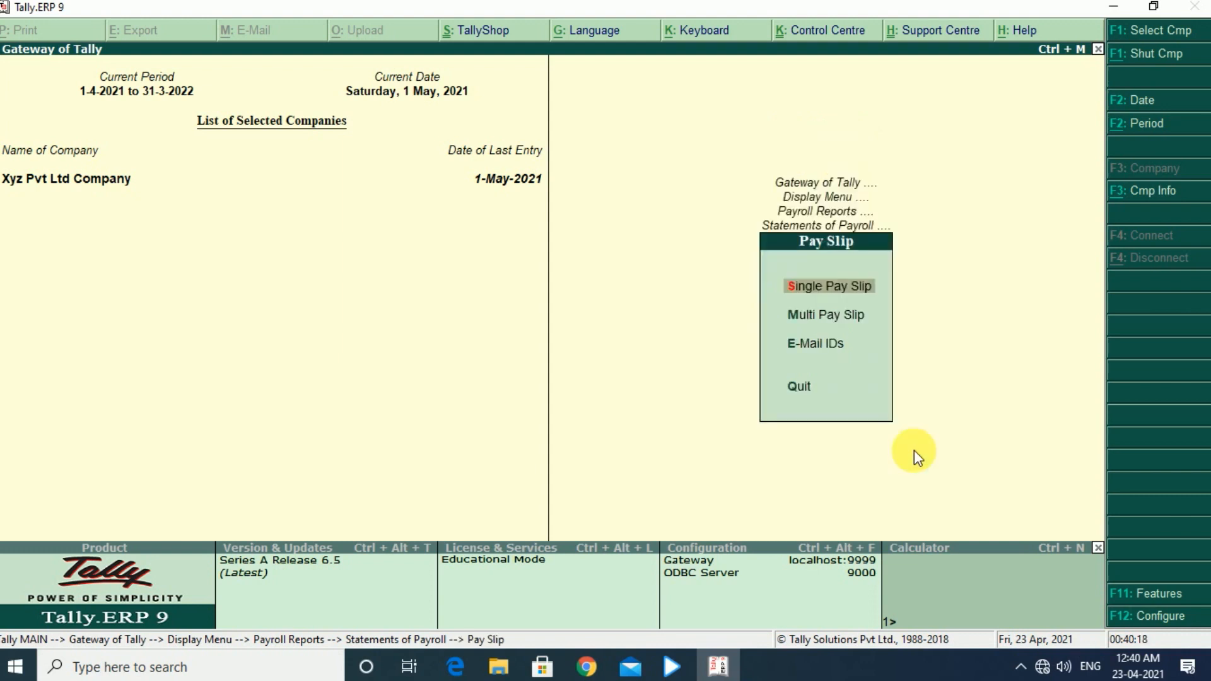
{"action": "key", "text": "Return"}
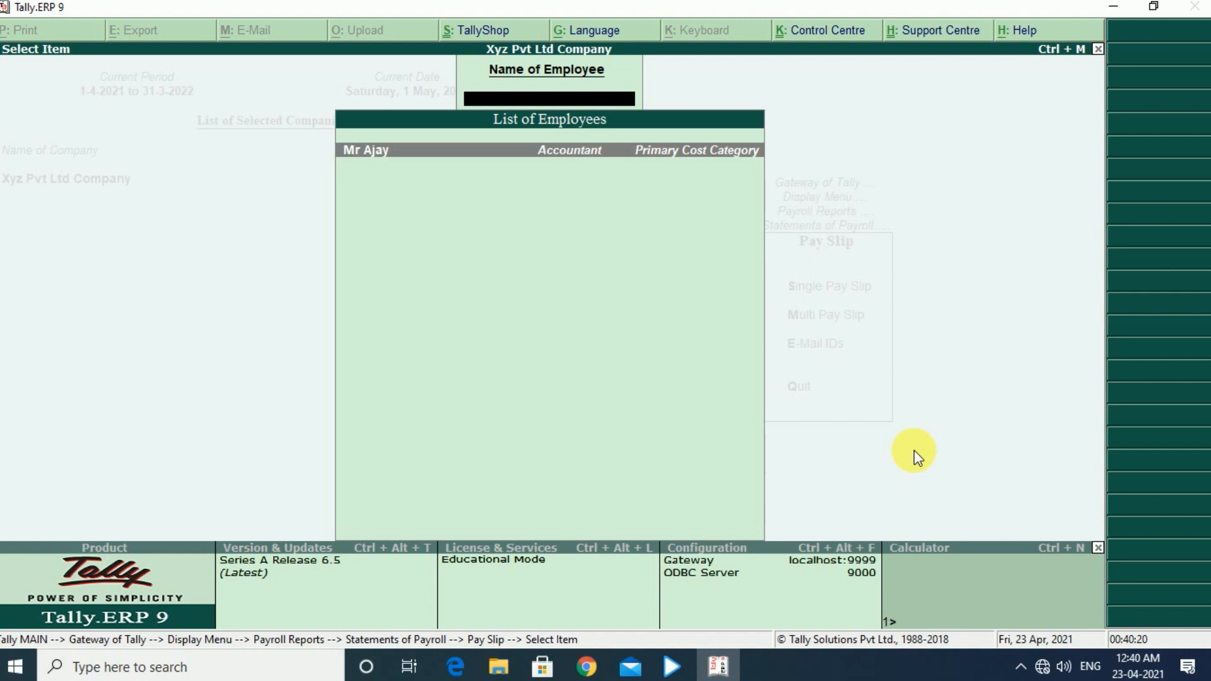
{"action": "key", "text": "Return"}
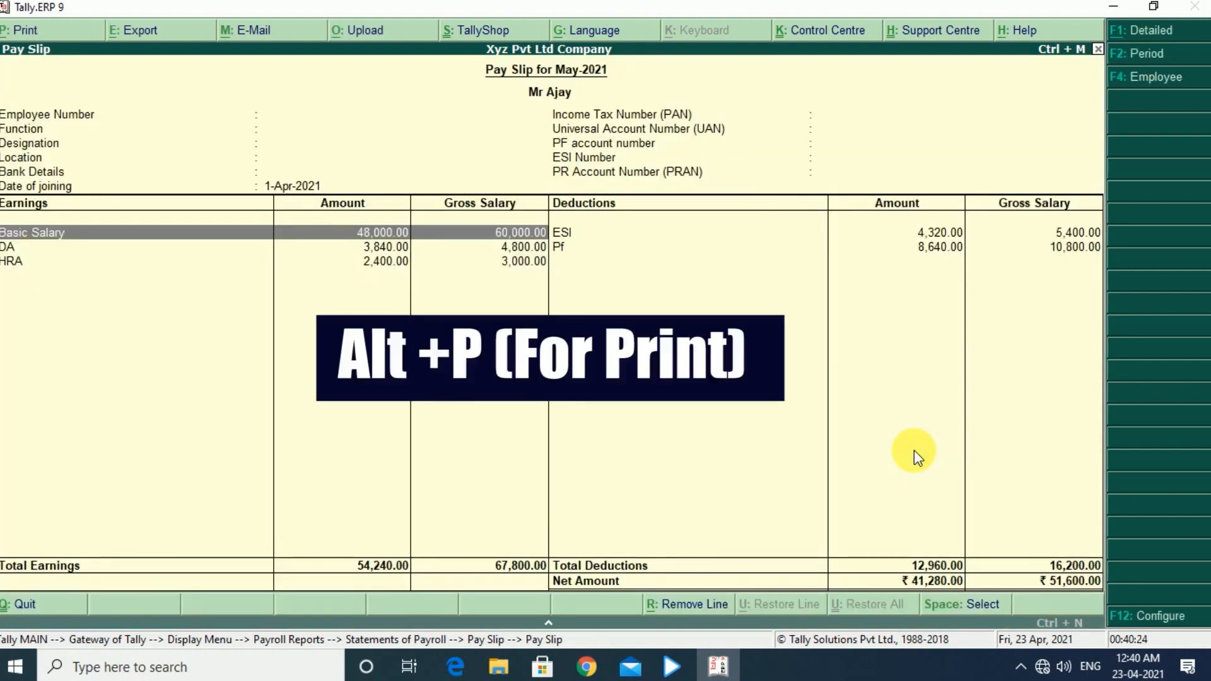
- Generate the print preview of the employee's pay slip with the existing print settings and enlarge it for reading
{"action": "key", "text": "alt+p"}
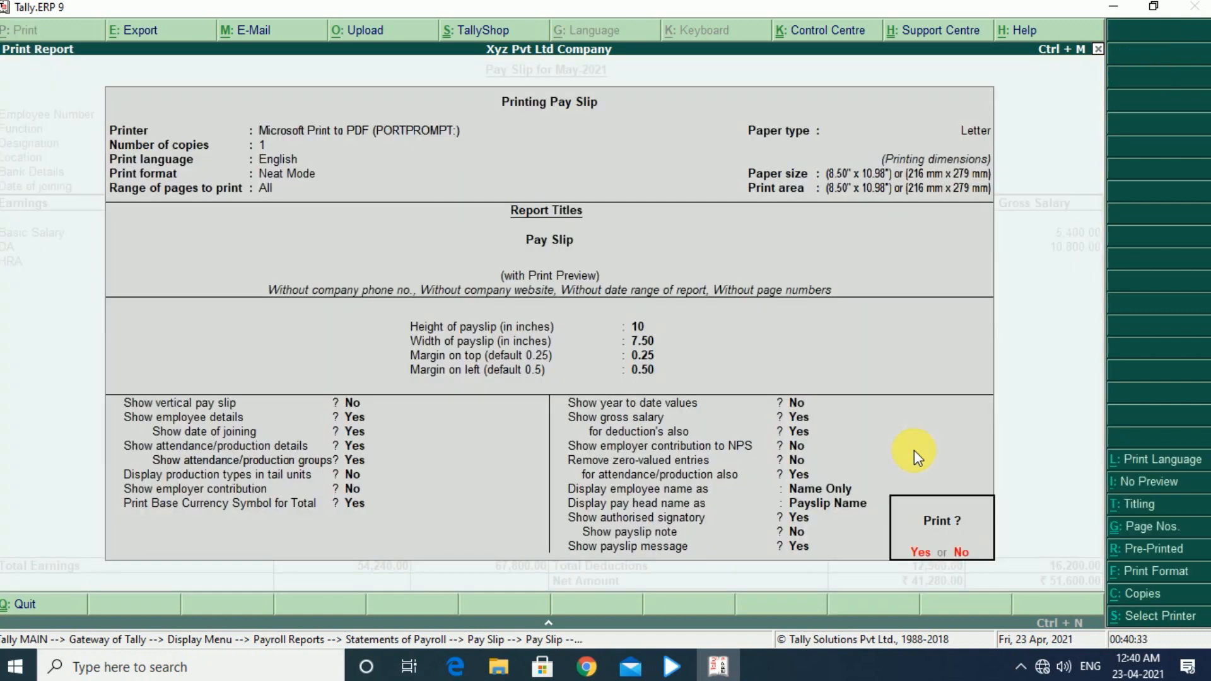
{"action": "key", "text": "Return"}
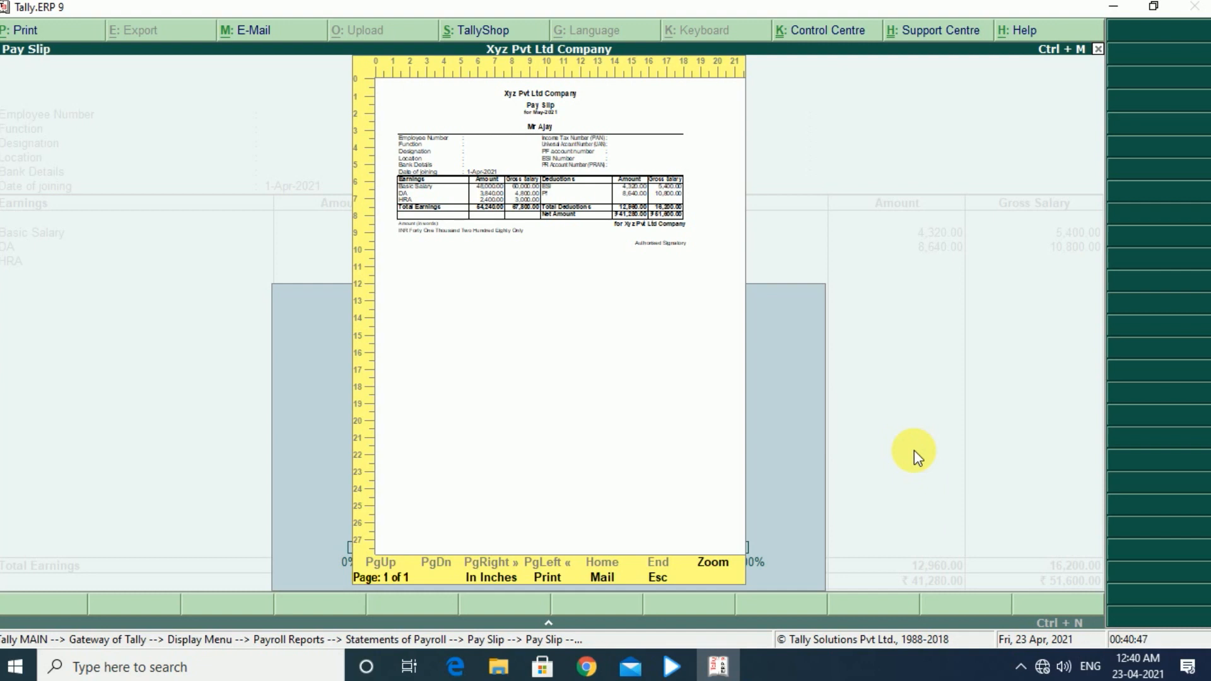
{"action": "key", "text": "alt+z"}
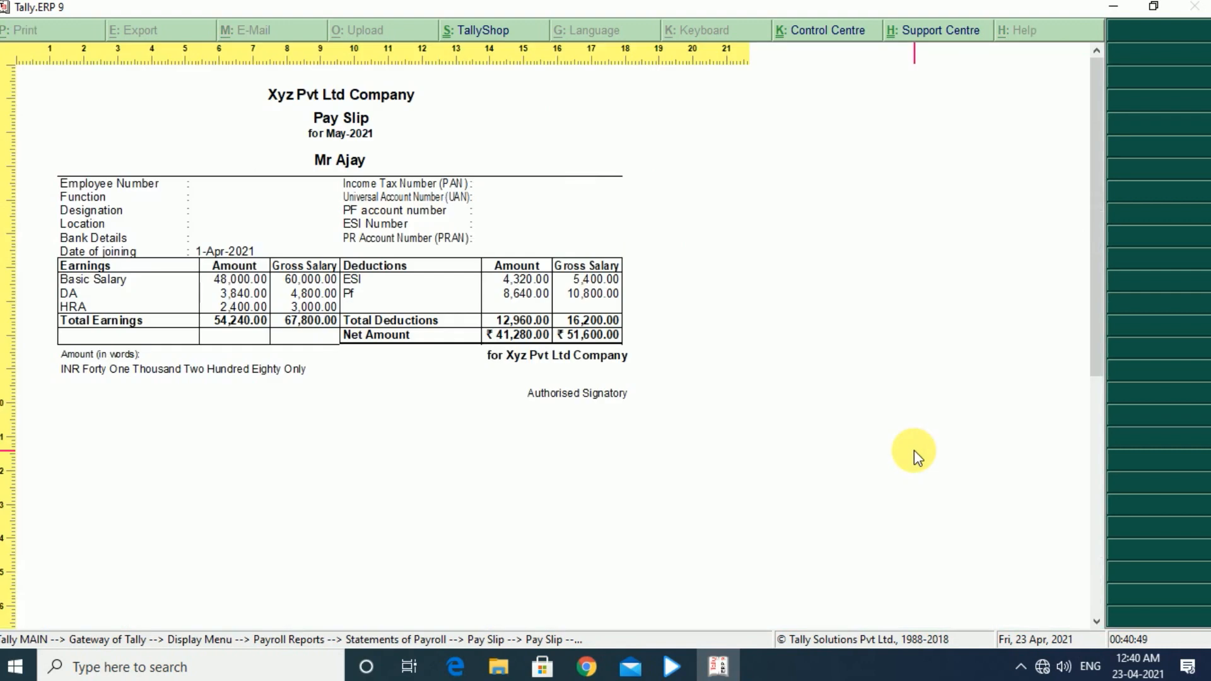